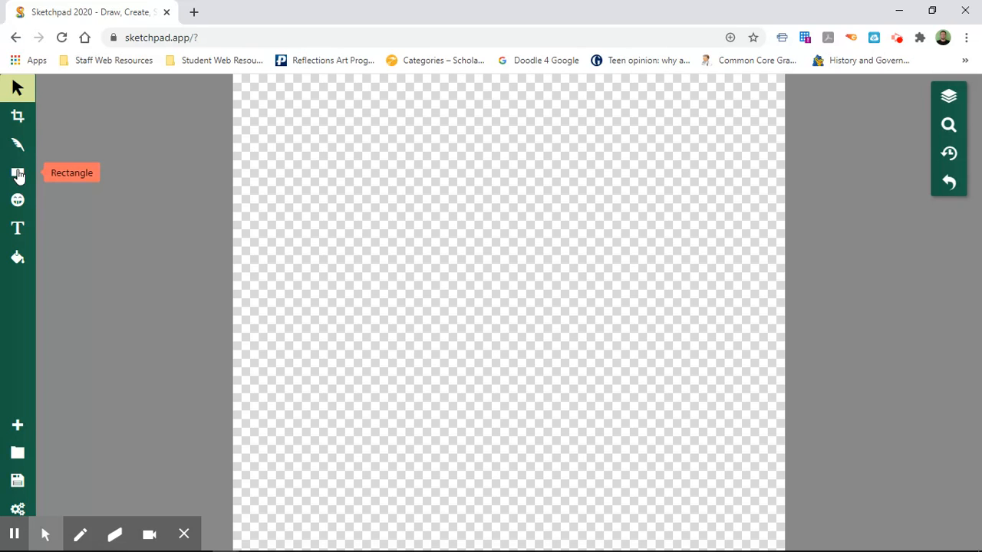
Activate the shape tool with Rectangle as the shape type
left_click(18, 176)
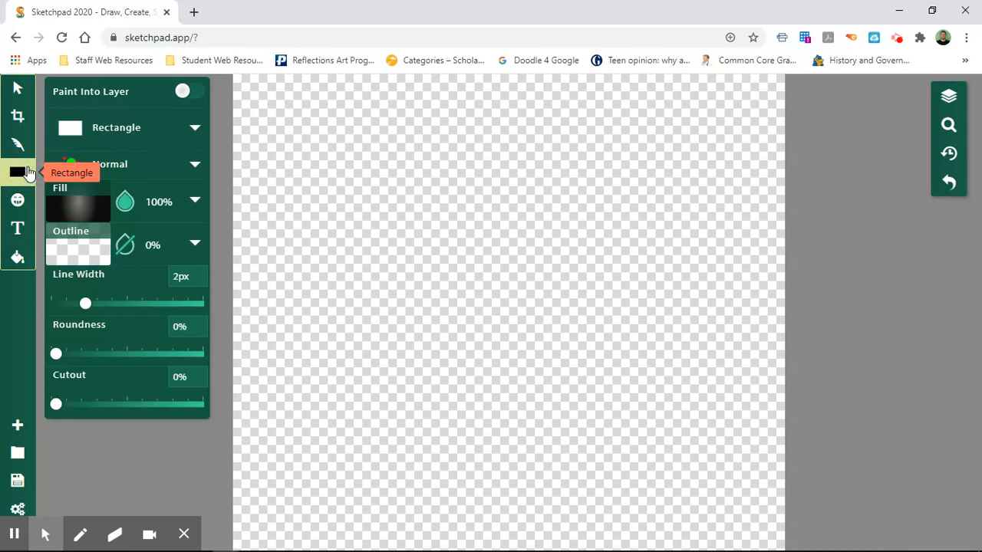
left_click(195, 129)
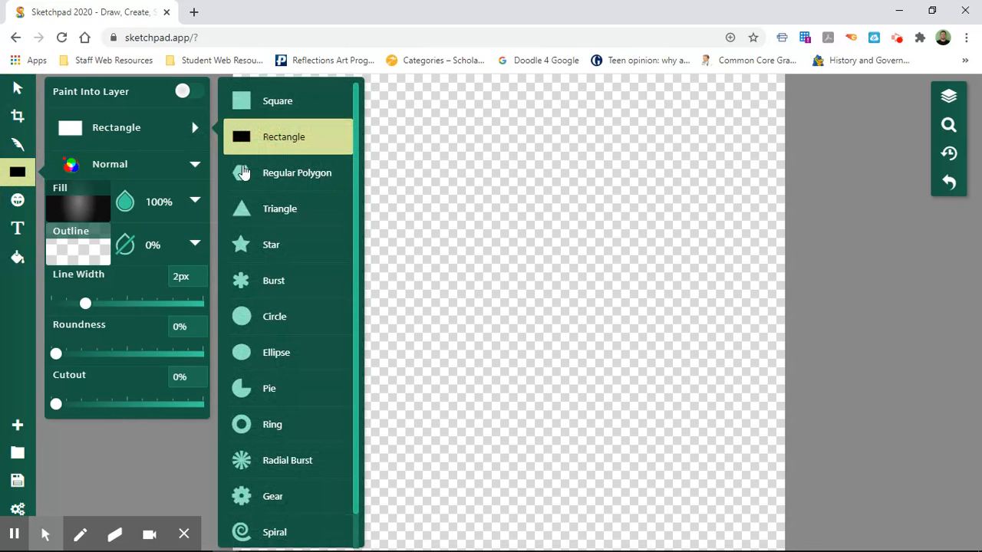
scroll(281, 483, "down", 1)
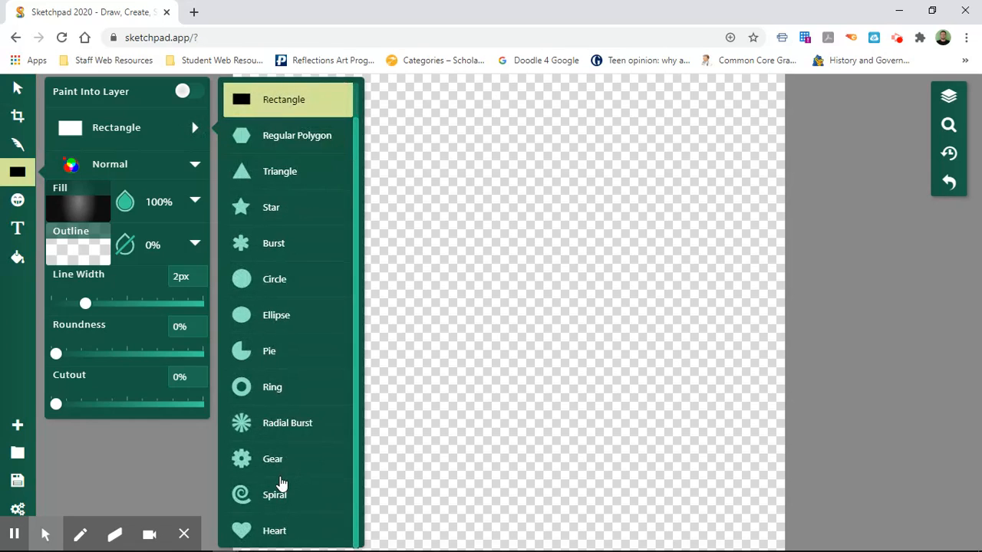
scroll(281, 484, "up", 1)
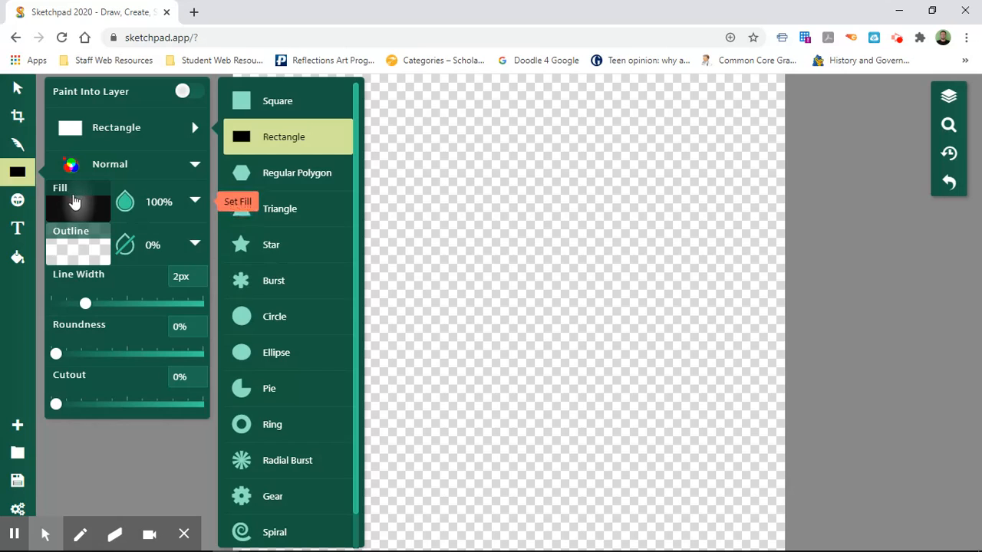
left_click(280, 142)
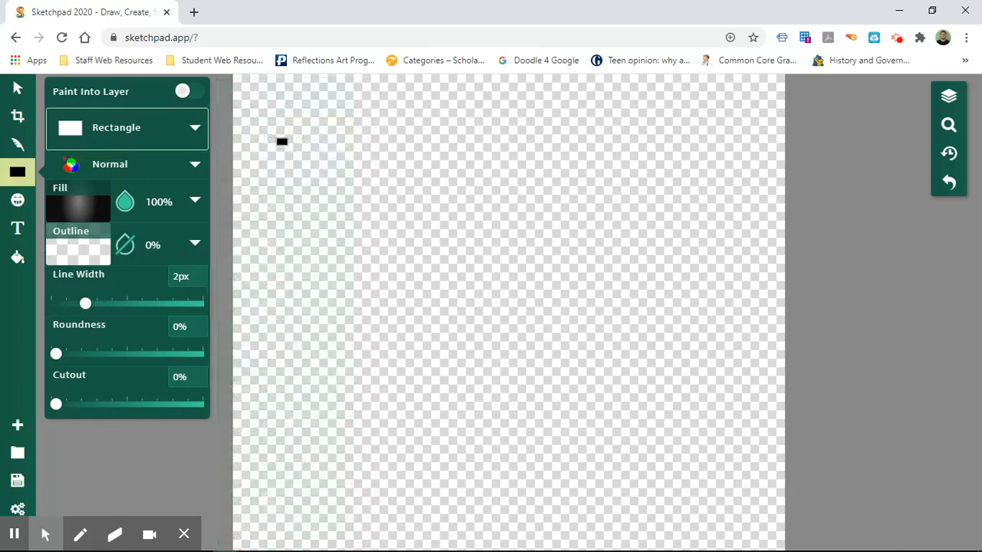
Set the rectangle's fill to the solid gray #5f5f5f and leave its outline at 0% opacity
left_click(82, 206)
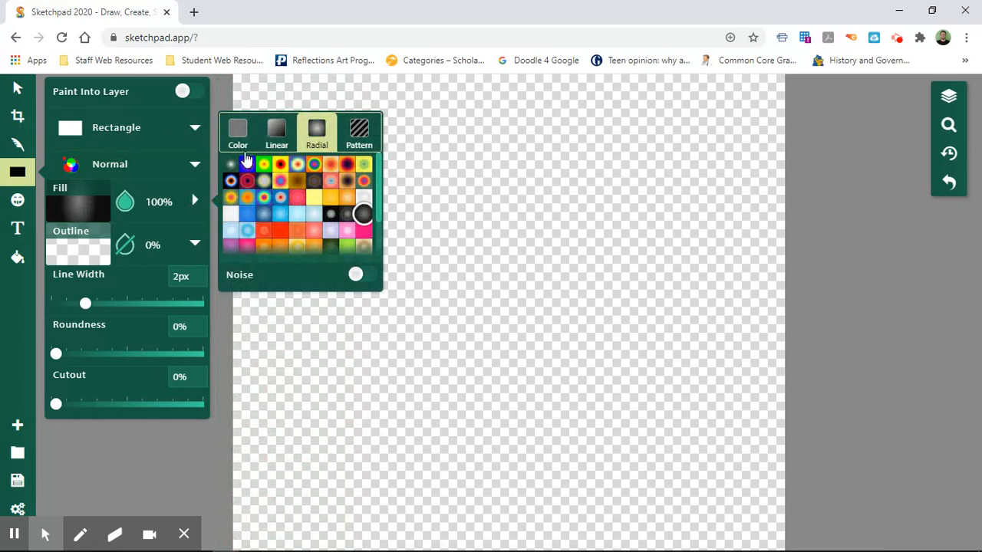
left_click(243, 135)
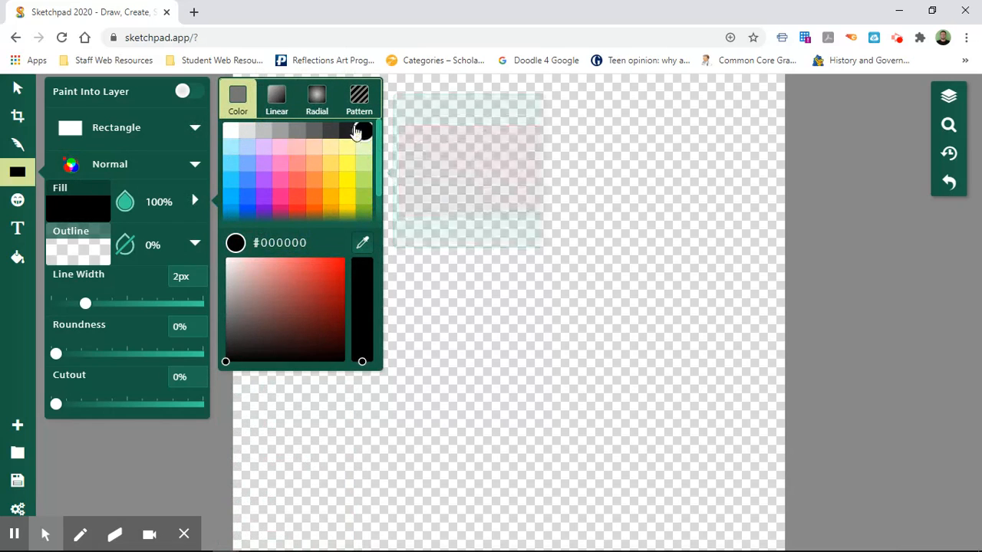
left_click(318, 133)
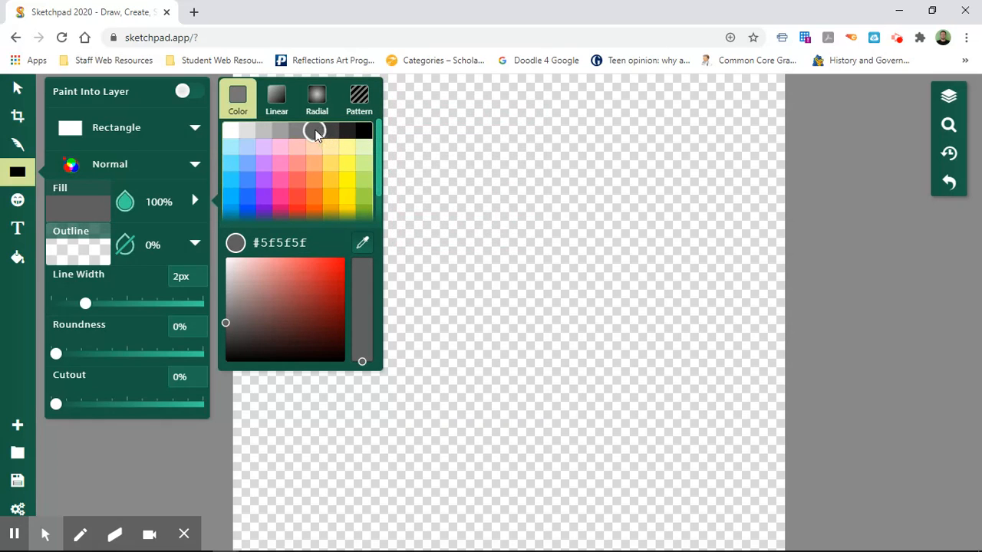
left_click(131, 243)
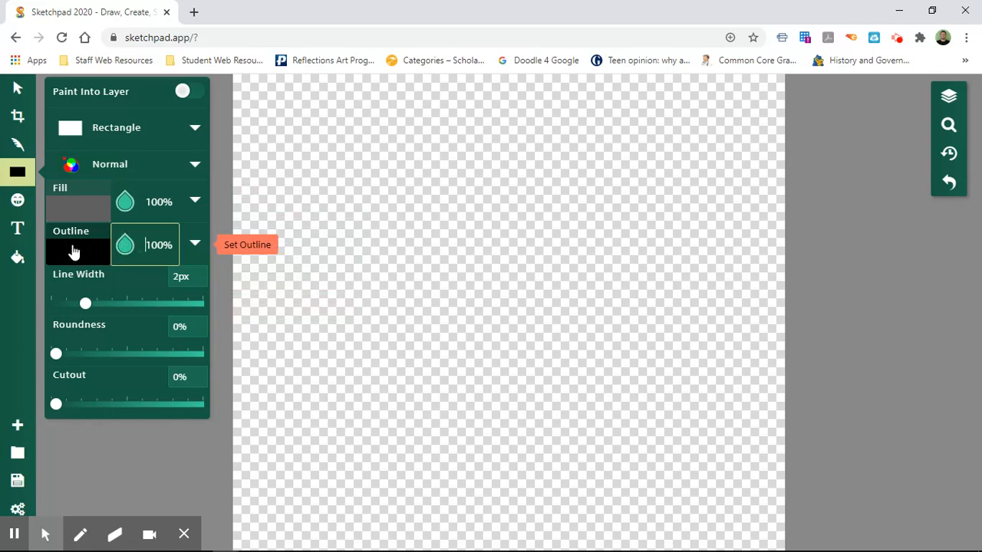
left_click(122, 246)
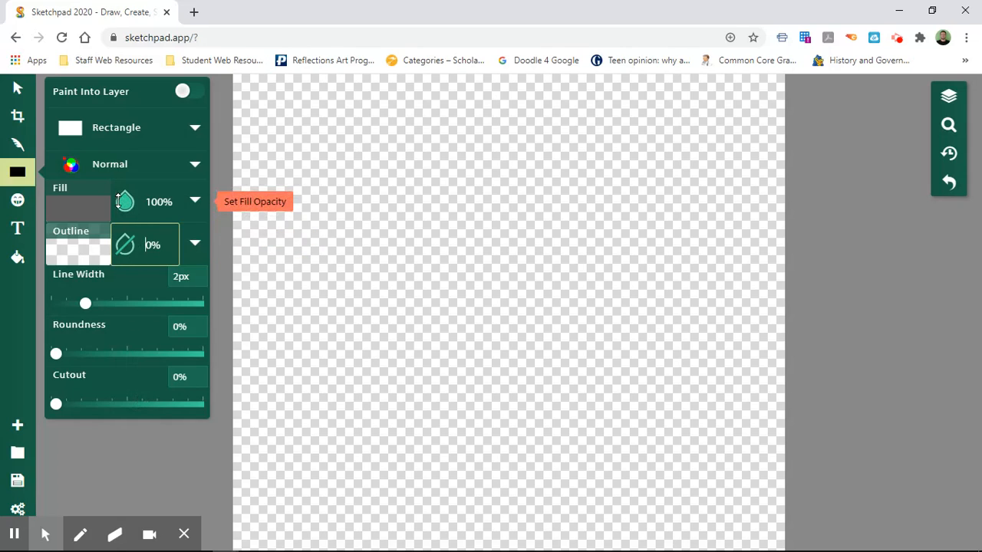
Draw a tall gray rectangle in the upper-left area of the canvas
left_click(84, 213)
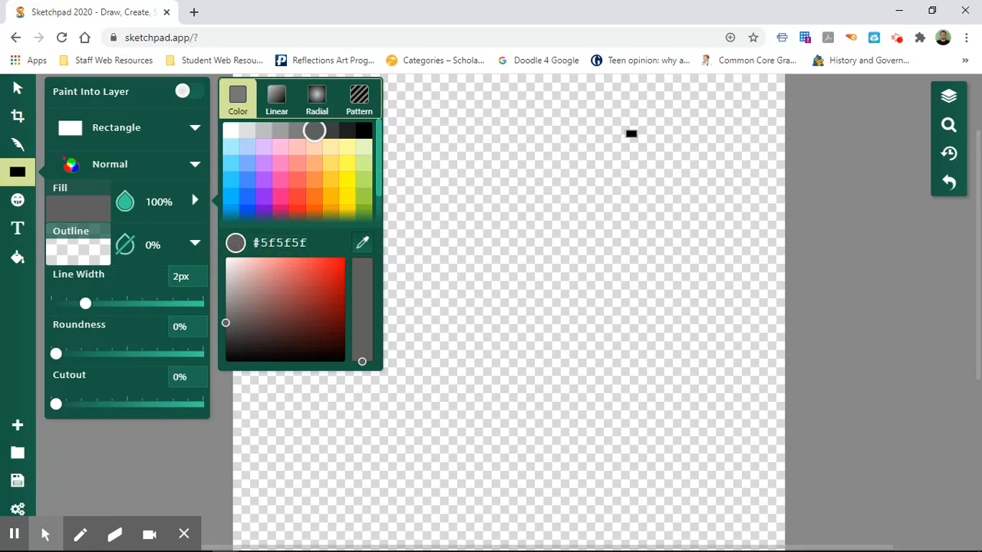
left_click(18, 171)
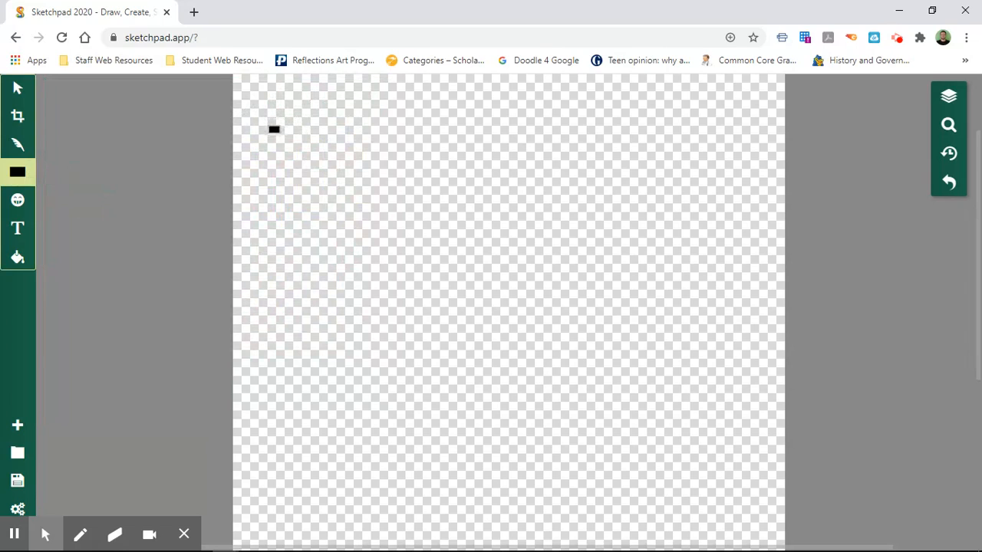
left_click_drag(276, 153, 372, 313)
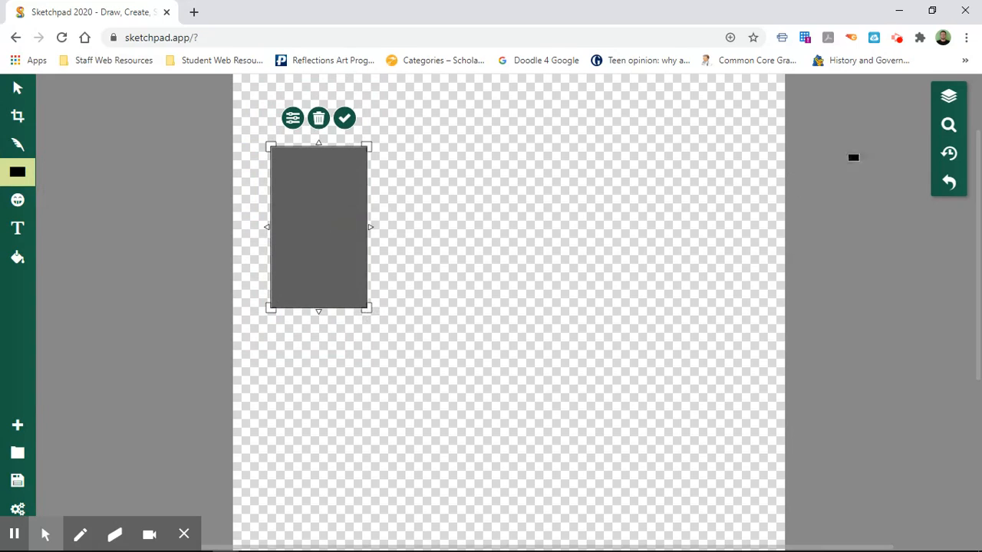
Switch the shape tool from Rectangle to Ellipse, keeping the solid gray fill without an outline
left_click(948, 126)
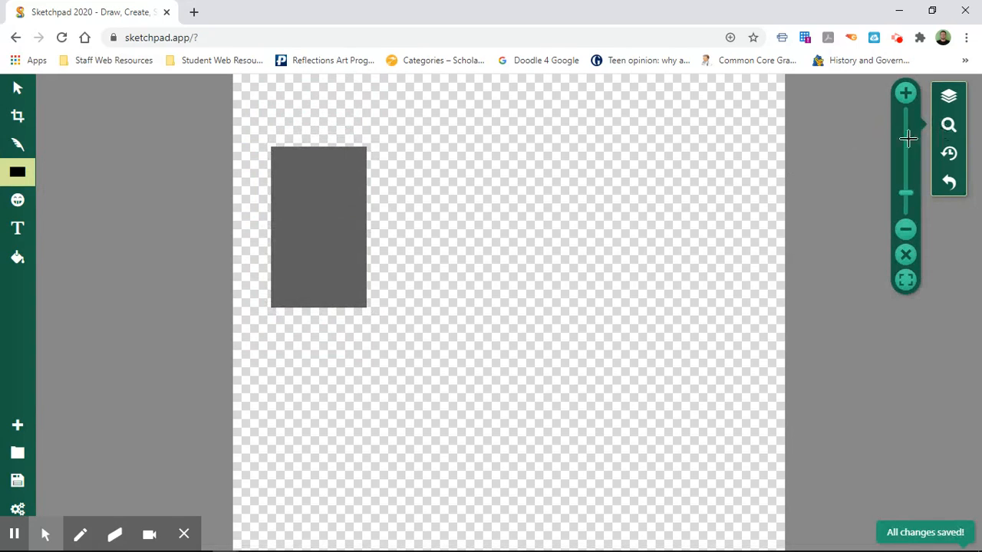
left_click(905, 93)
left_click(905, 93)
left_click(905, 94)
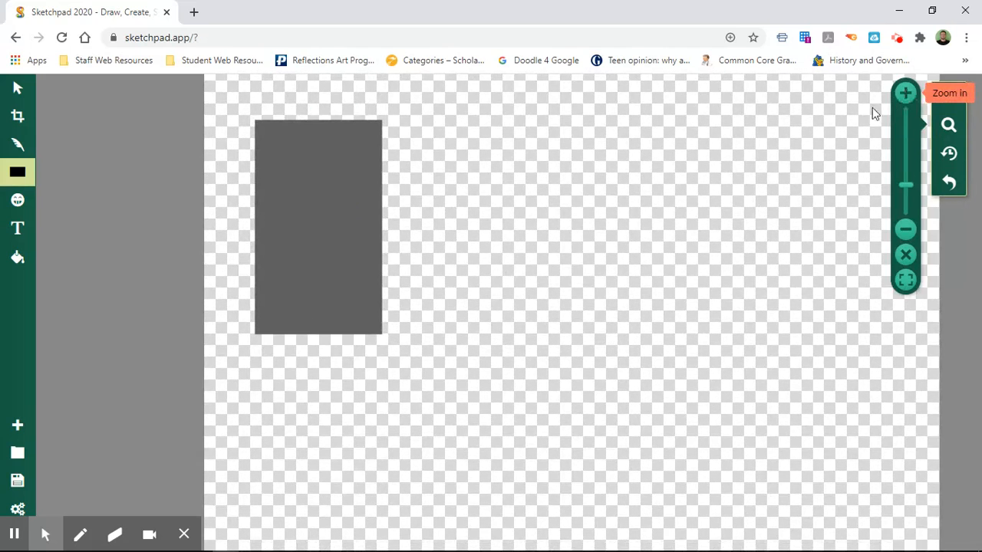
left_click_drag(752, 209, 764, 318)
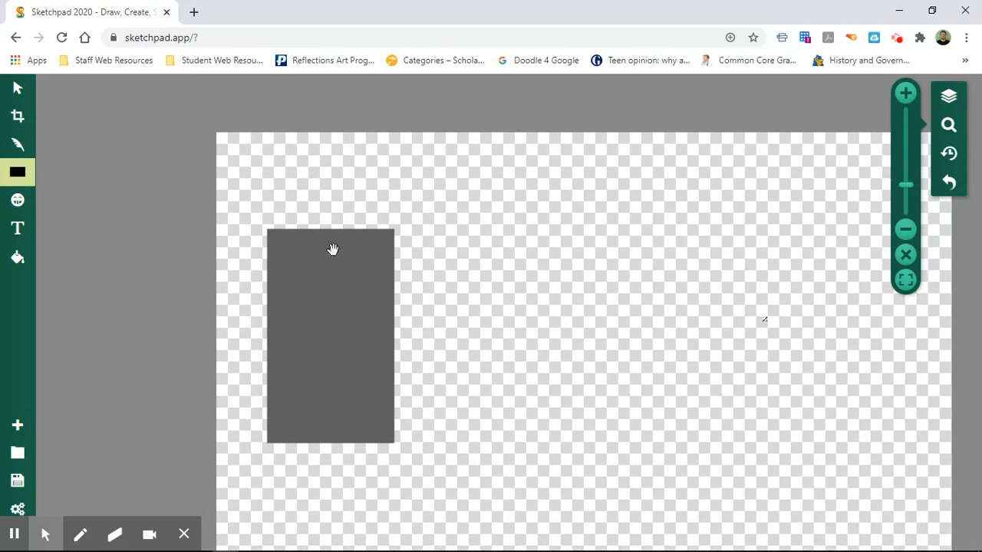
left_click(15, 172)
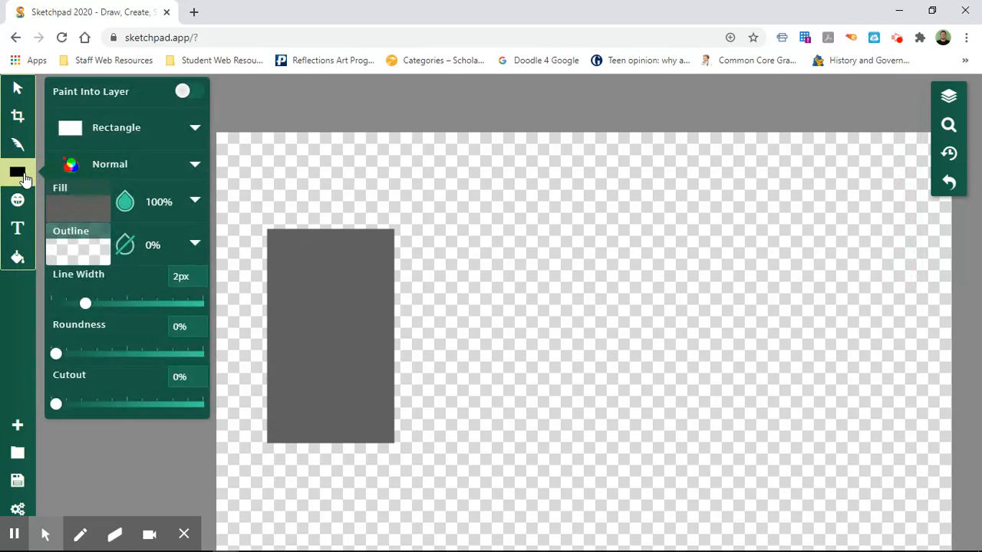
left_click(195, 127)
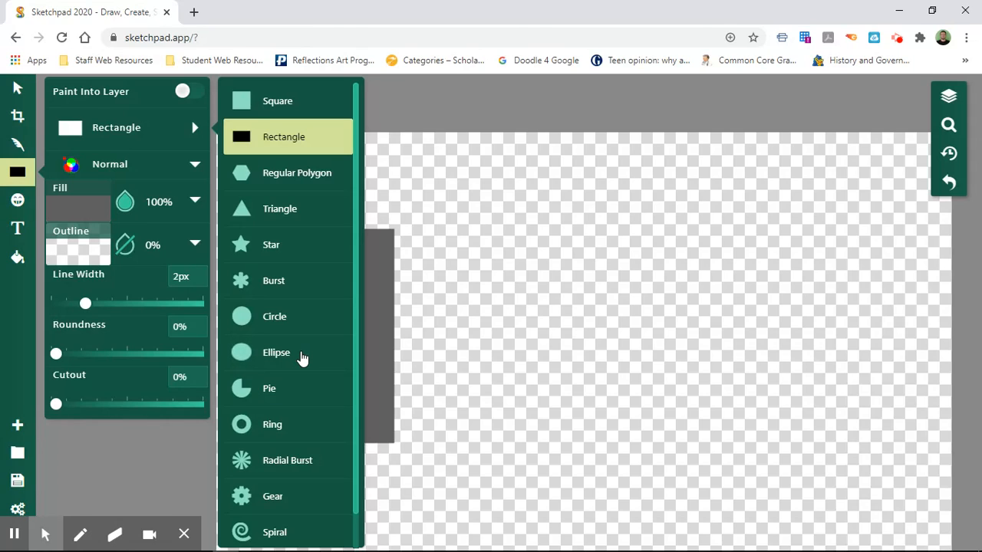
left_click(301, 353)
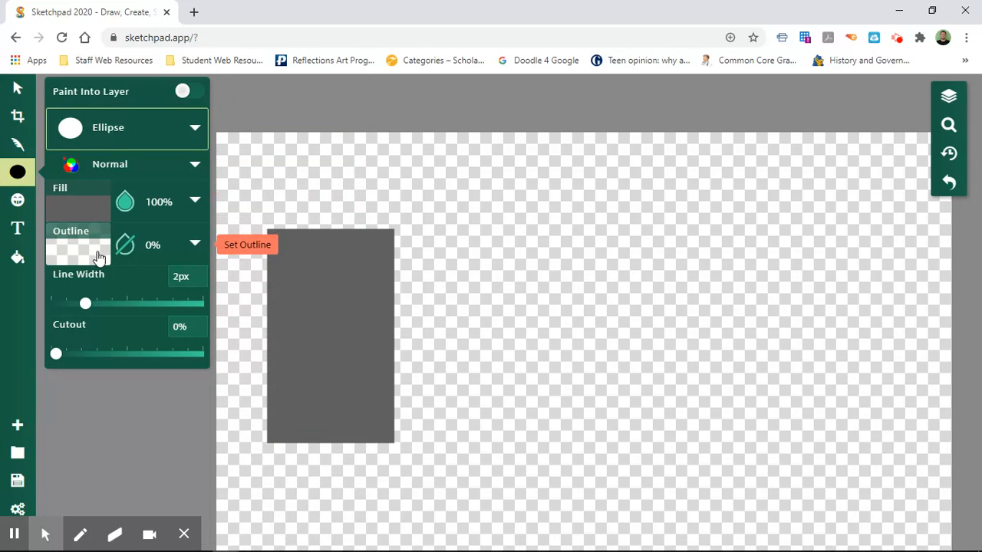
Draw a thin, flat gray ellipse across the rectangle's top edge, slightly wider than the rectangle
left_click(18, 171)
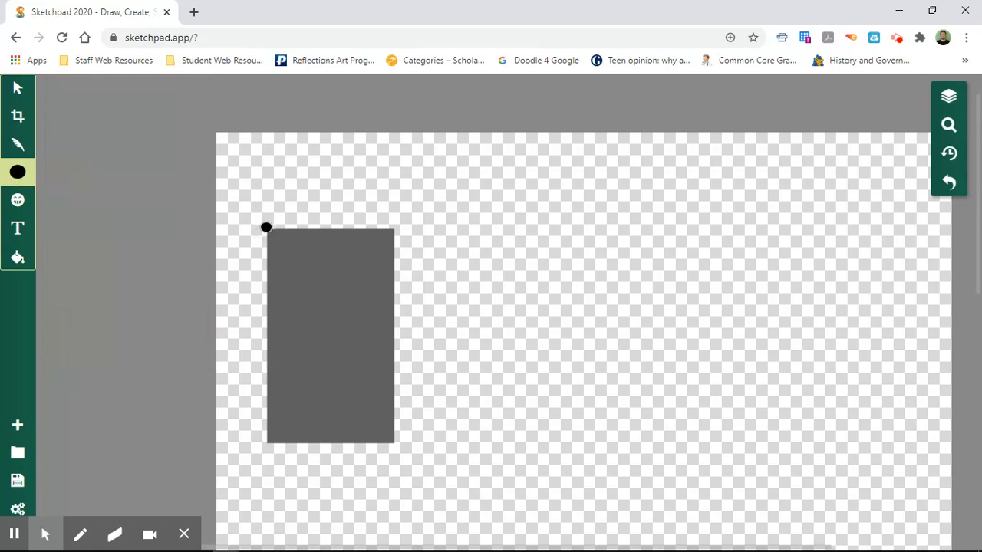
left_click_drag(265, 223, 404, 238)
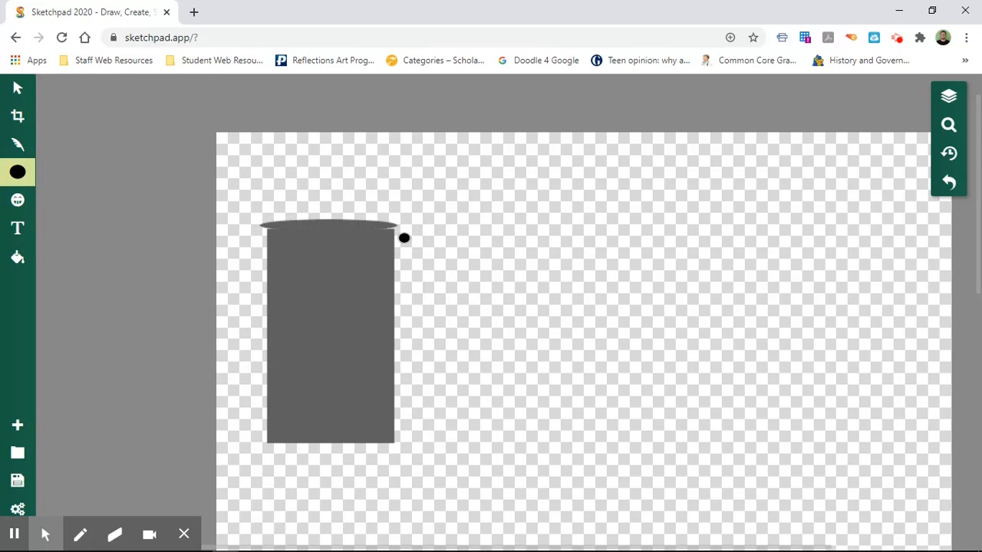
left_click_drag(404, 237, 405, 243)
left_click_drag(406, 246, 407, 244)
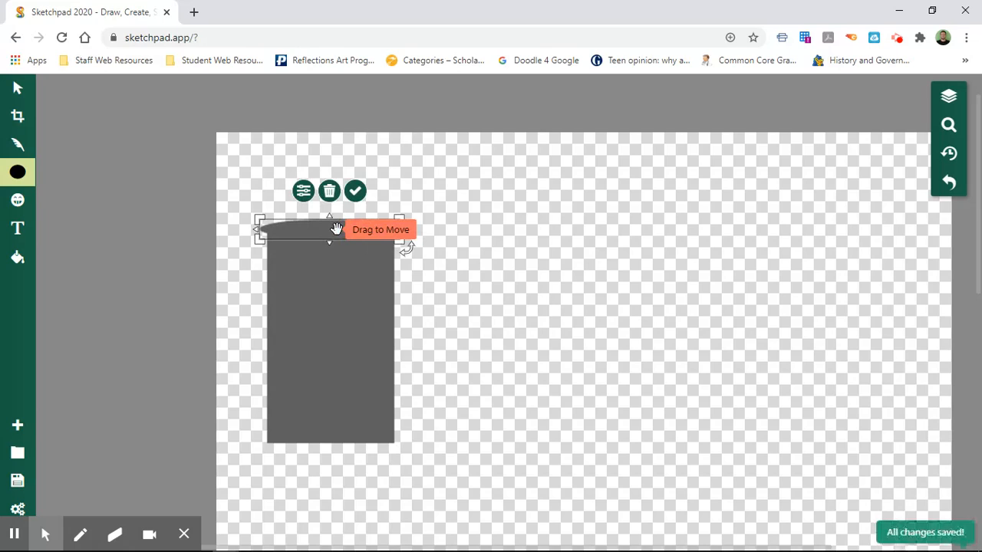
Nudge the ellipse slightly up and right until its left end lines up with the rectangle's top-left corner, then deselect it
key("Up")
key("Up")
key("Up")
key("Up")
key("Up")
key("Up")
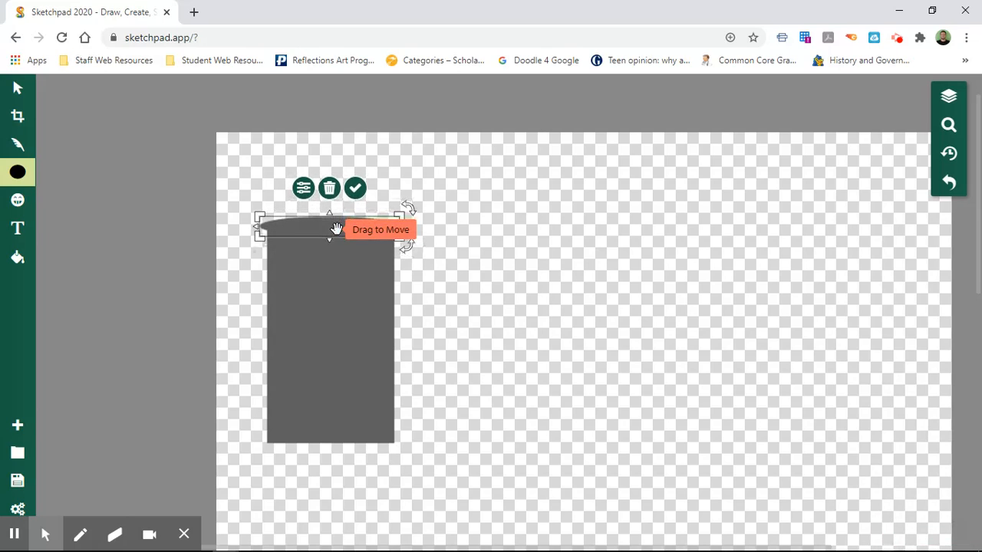
key("Right")
key("Right")
key("Right")
key("Right")
key("Right")
key("Right")
key("Right")
key("Right")
key("Right")
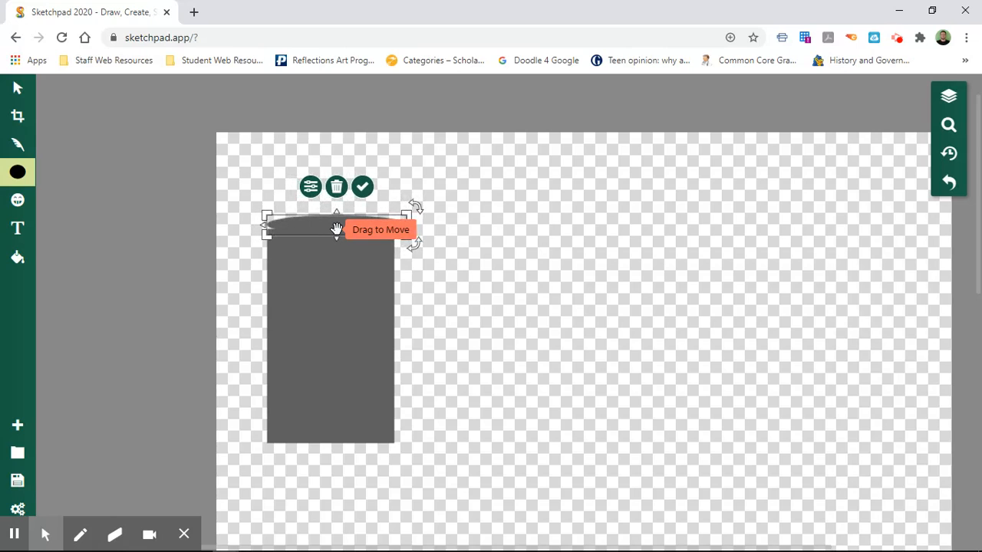
key("Left")
key("Left")
key("Left")
key("Left")
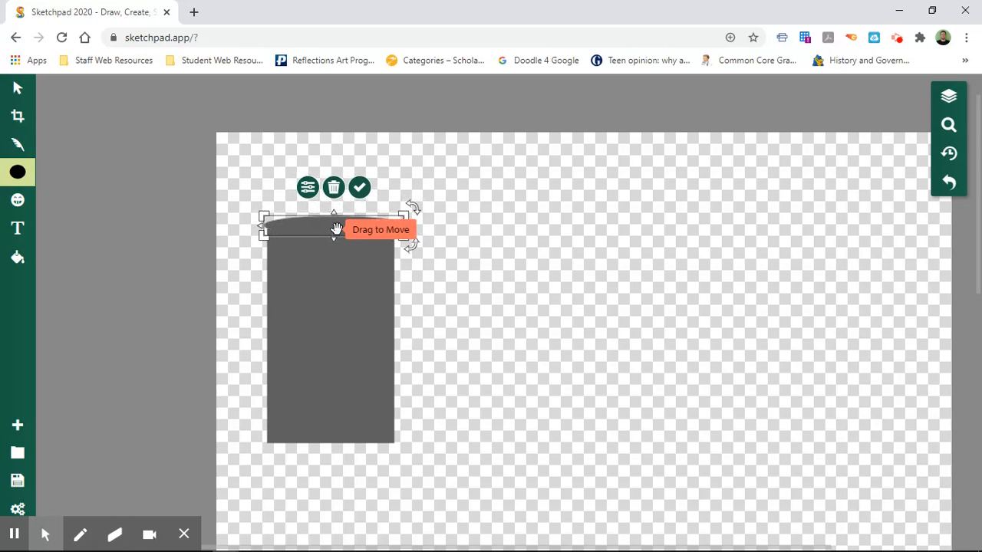
key("Up")
key("Up")
key("Up")
key("Up")
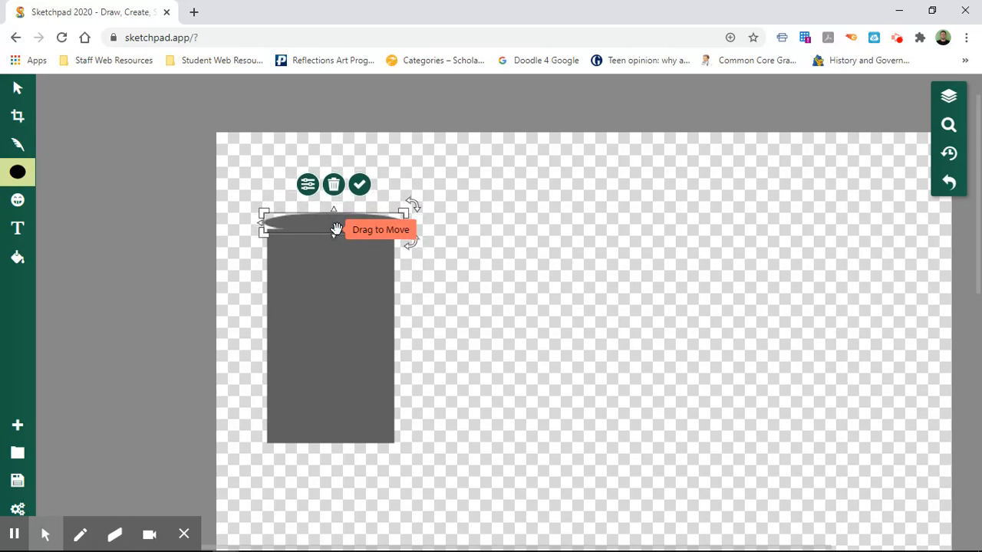
key("Up")
key("Up")
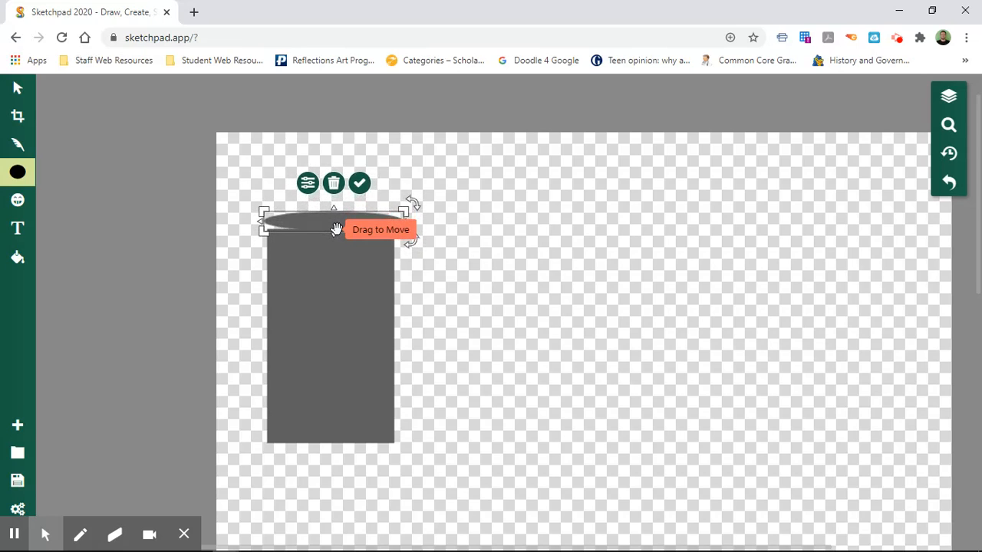
key("Down")
key("Down")
key("Down")
key("Down")
key("Down")
key("Left")
key("Left")
key("Left")
key("Left")
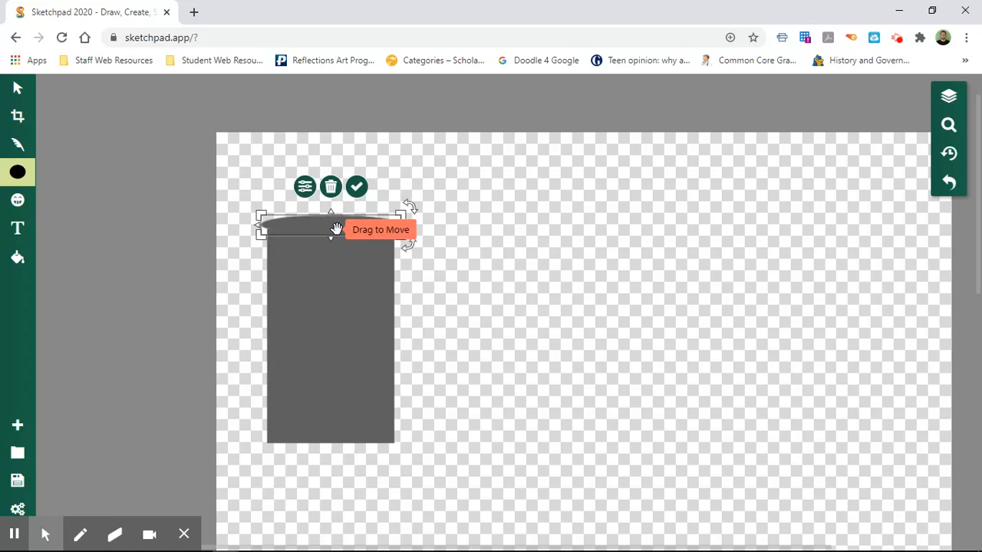
key("Right")
key("Right")
key("Right")
key("Right")
key("Down")
key("Down")
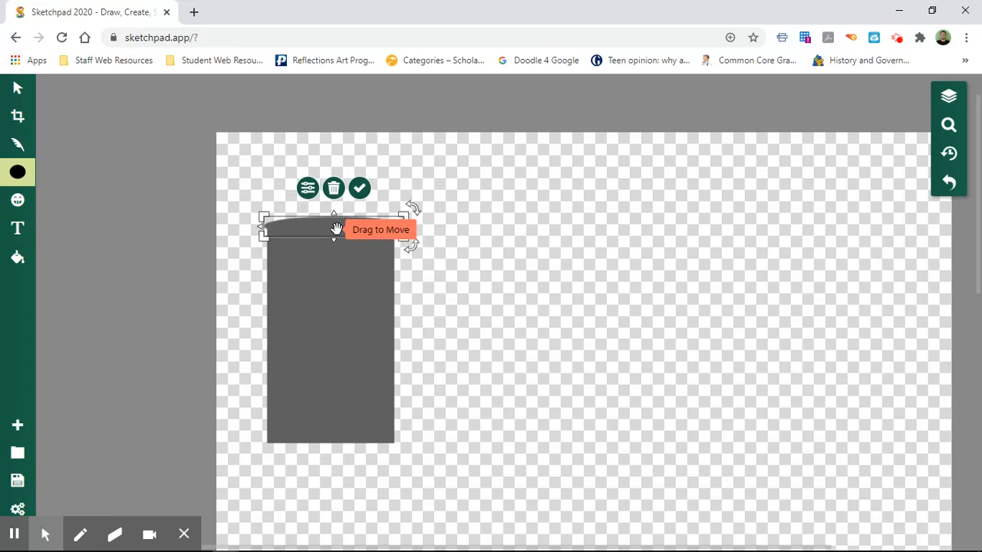
key("Right")
key("Right")
key("Down")
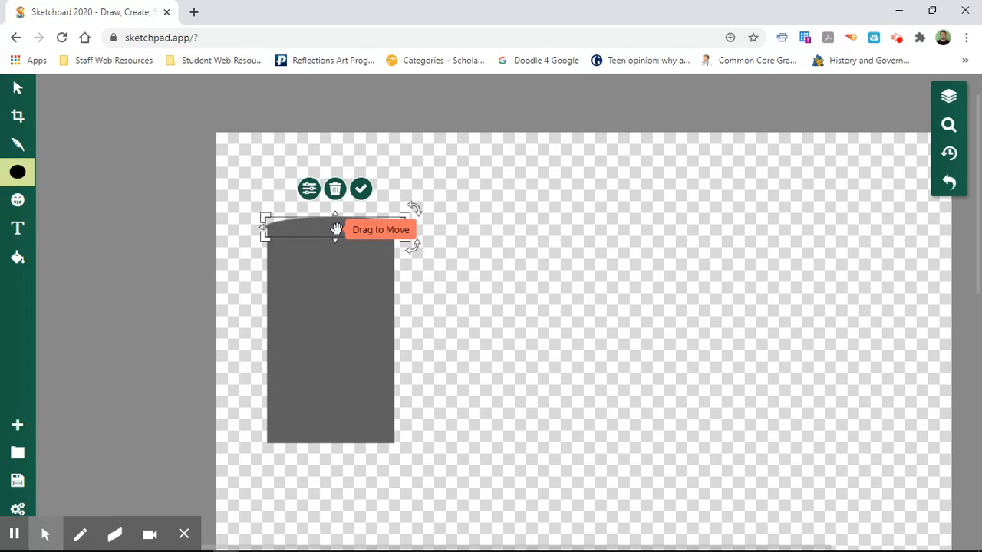
key("Right")
key("Right")
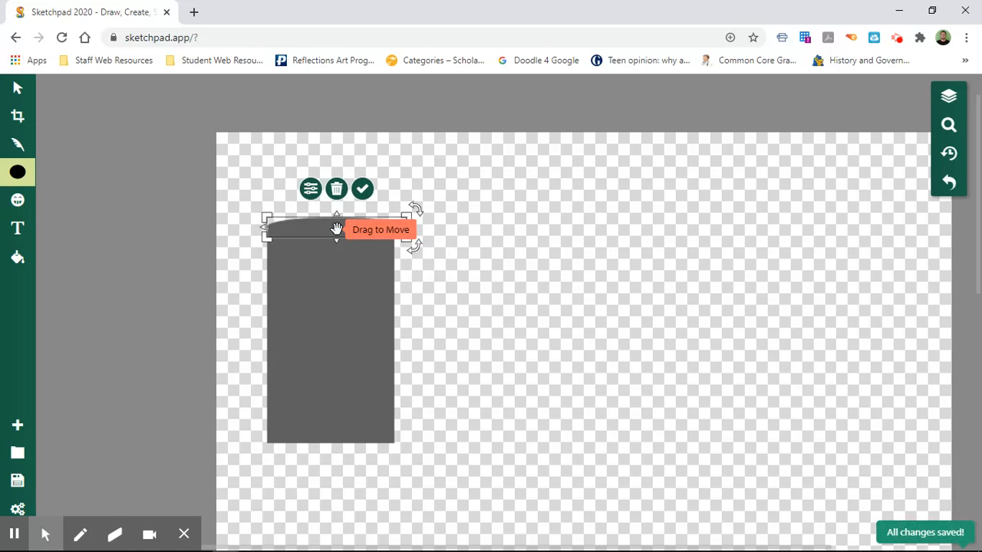
key("Left")
key("Down")
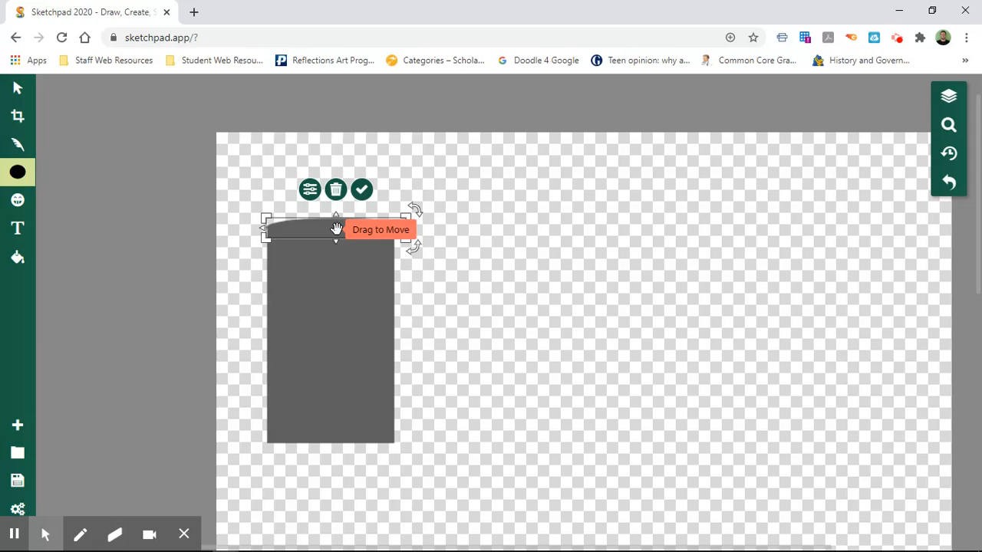
left_click(519, 274)
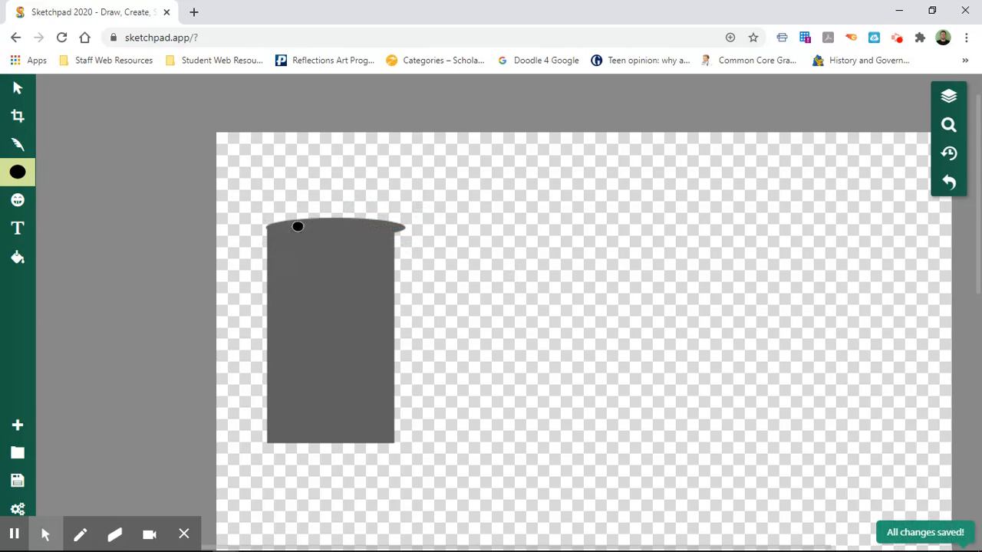
Select the flat ellipse on top of the rectangle, nudge it slightly right and down, and deselect it
left_click(16, 90)
left_click(319, 230)
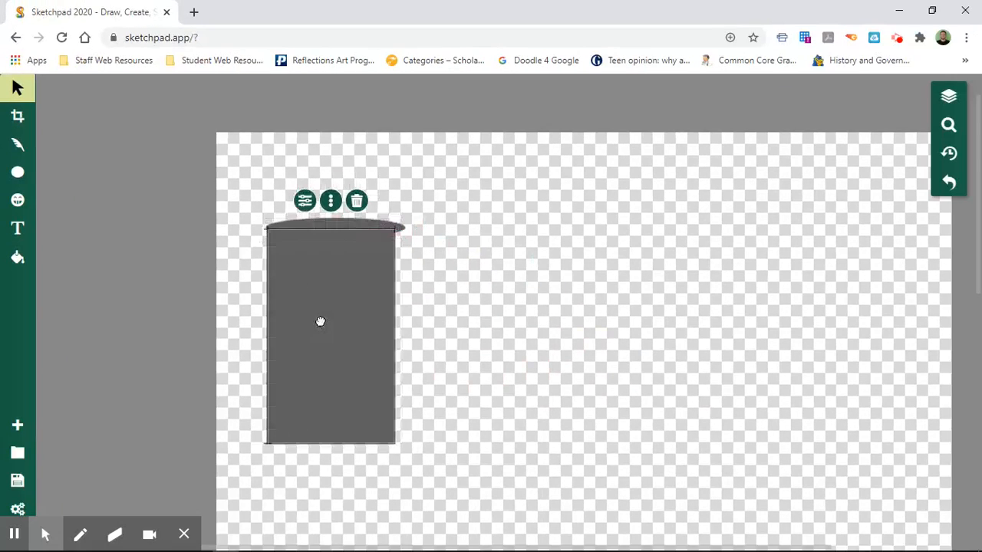
left_click(320, 321)
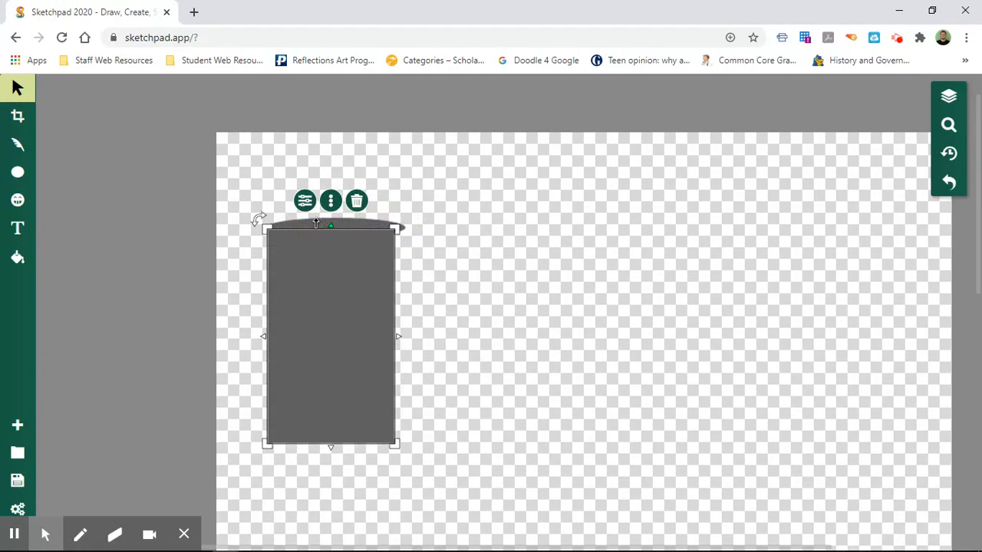
left_click(448, 240)
left_click(376, 221)
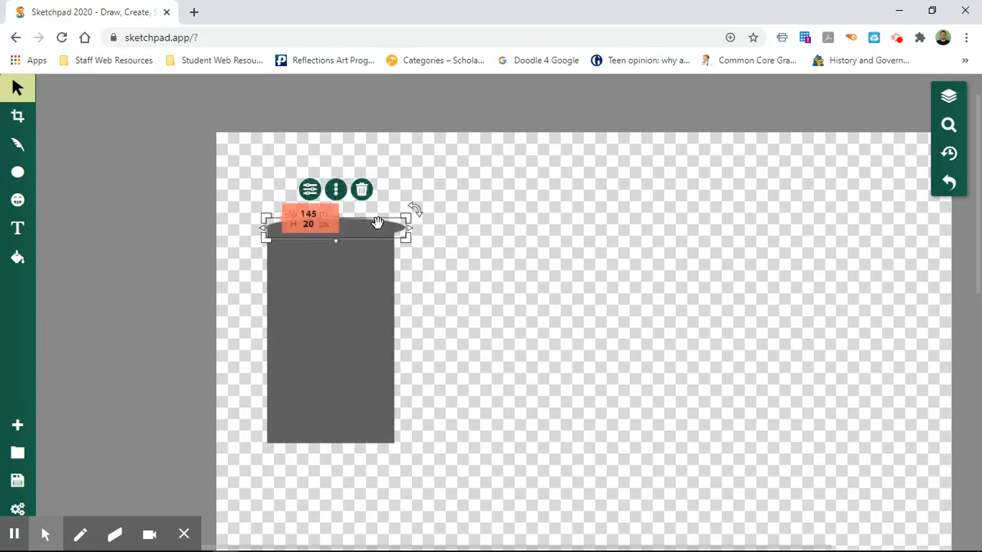
key("Right")
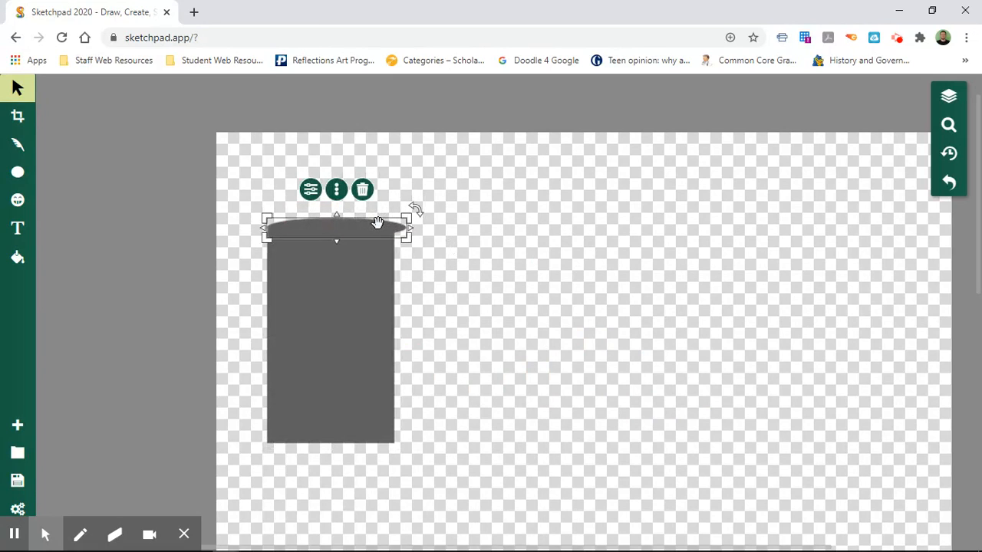
key("Down")
left_click(538, 283)
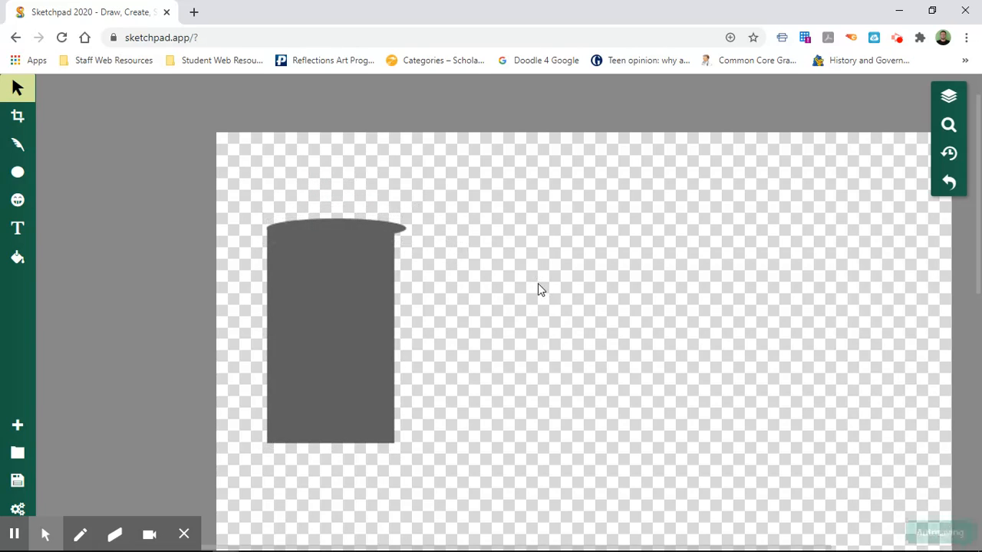
Narrow the ellipse by pulling its right end inward to the rectangle's right edge
left_click(368, 265)
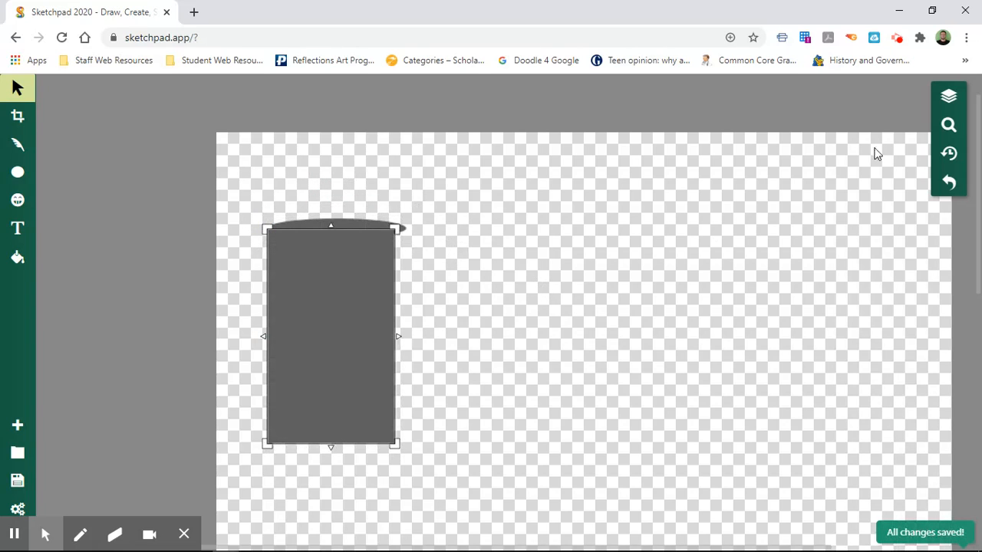
left_click(949, 124)
left_click(905, 93)
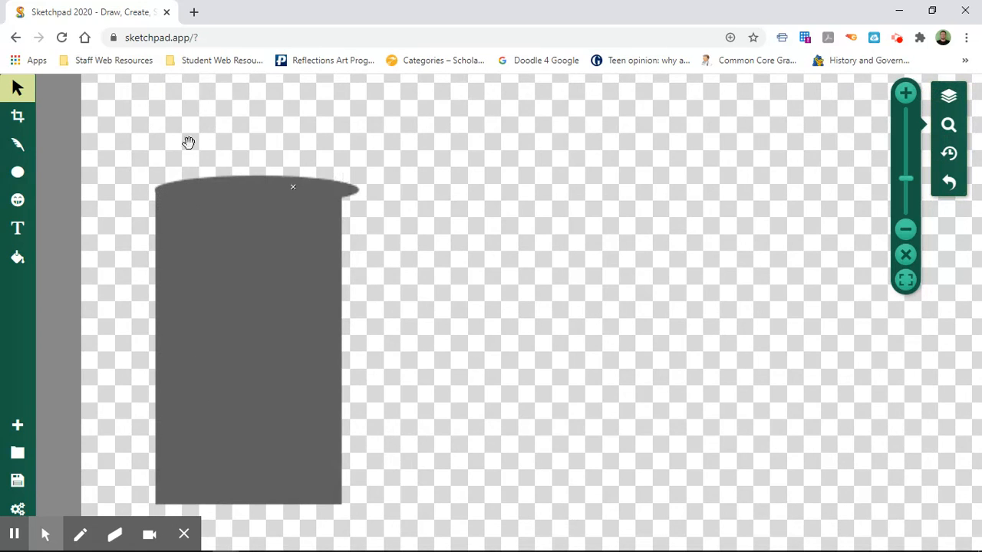
left_click(249, 182)
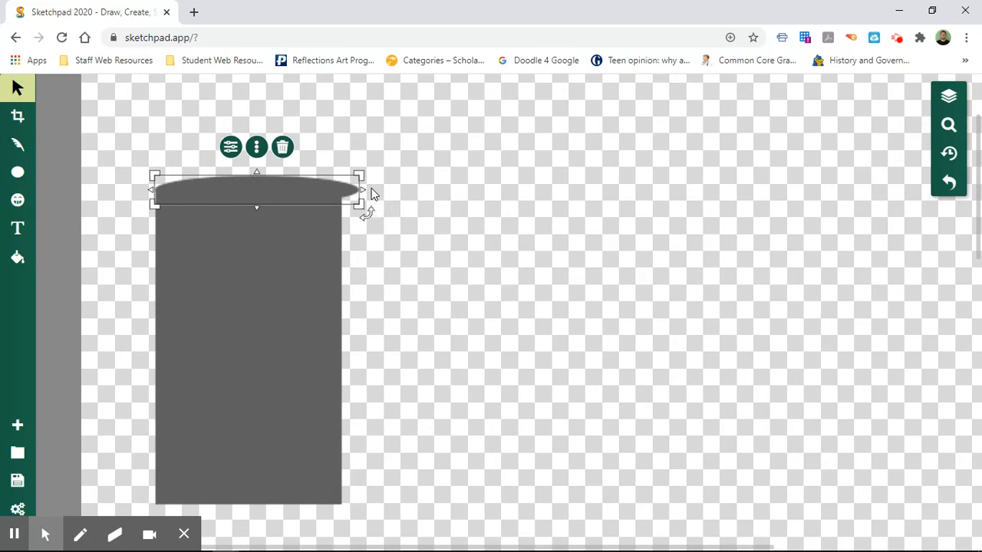
left_click_drag(363, 187, 342, 189)
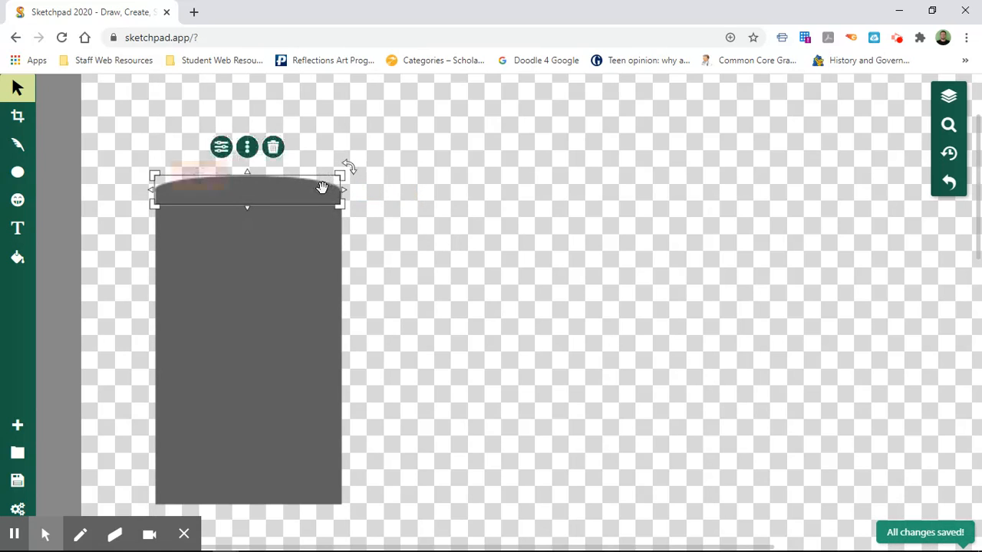
scroll(322, 187, "right", 1)
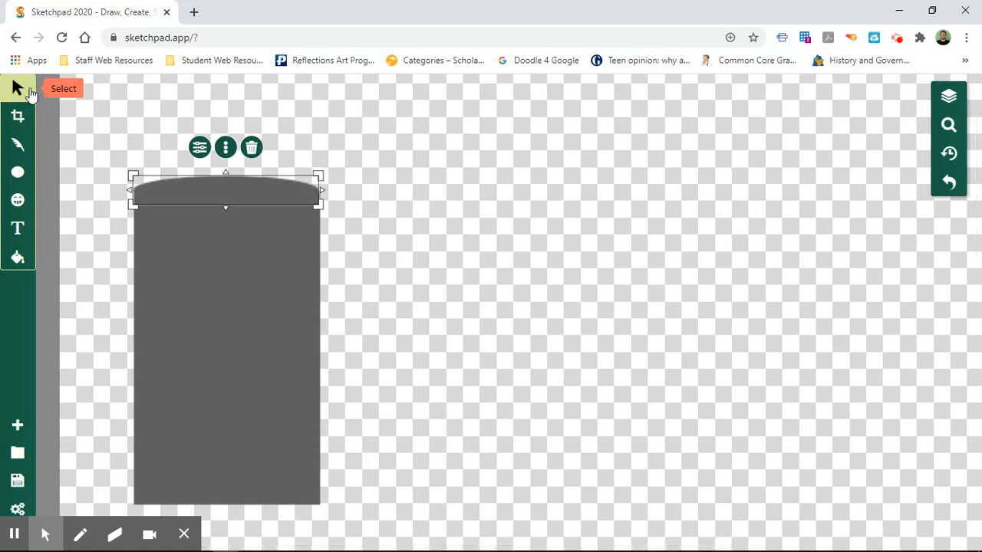
left_click(217, 199)
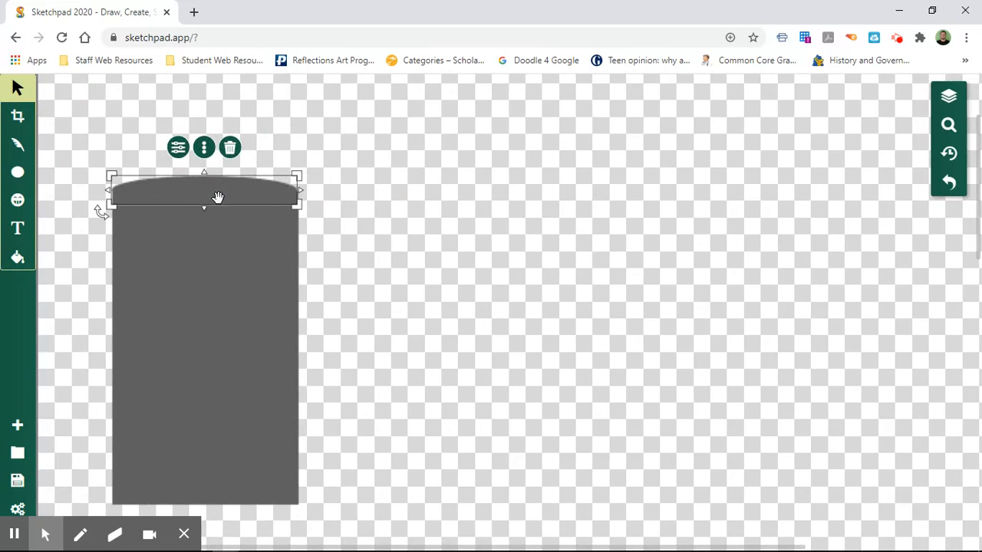
left_click(293, 216)
left_click(400, 251)
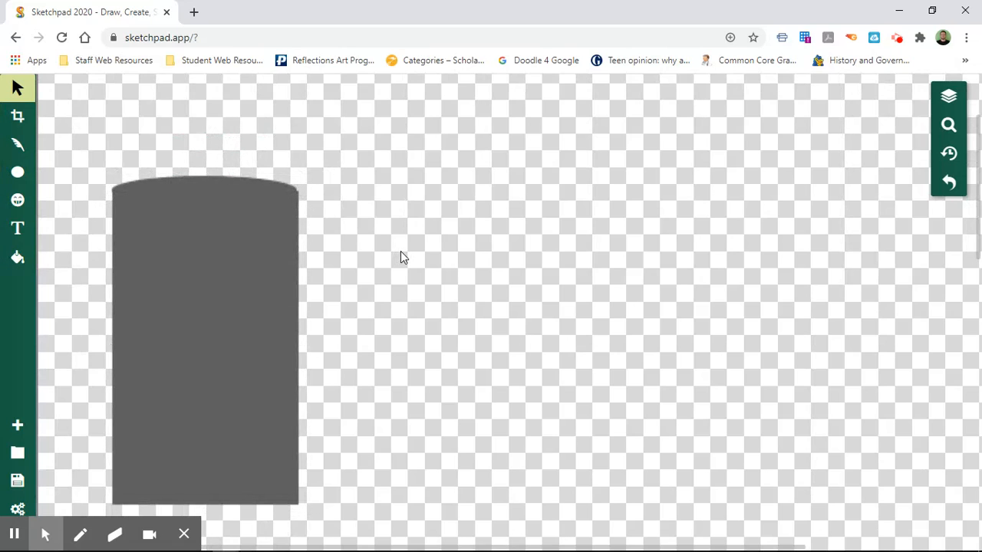
Pull the ellipse's left end slightly inward so it lines up with the rectangle's left edge
left_click(205, 185)
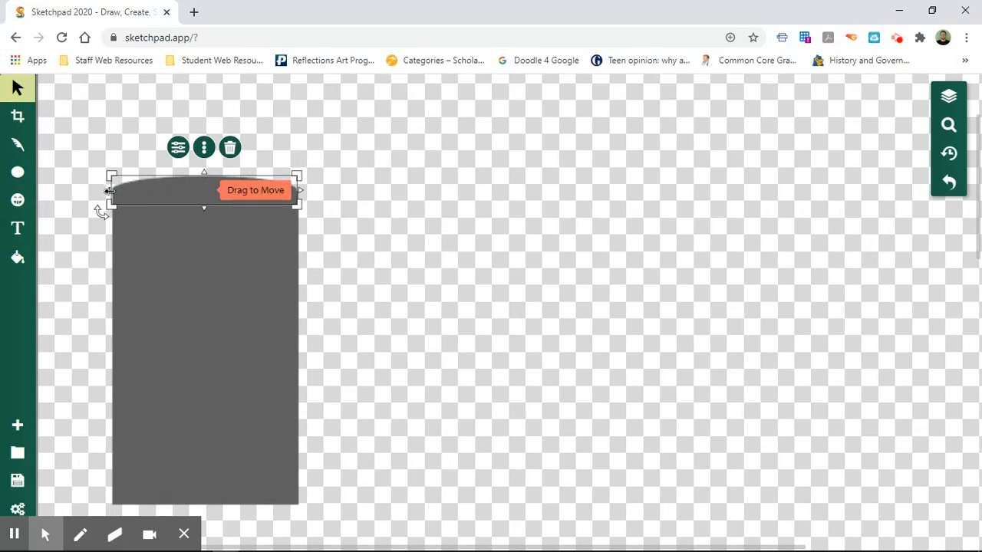
left_click_drag(109, 191, 113, 191)
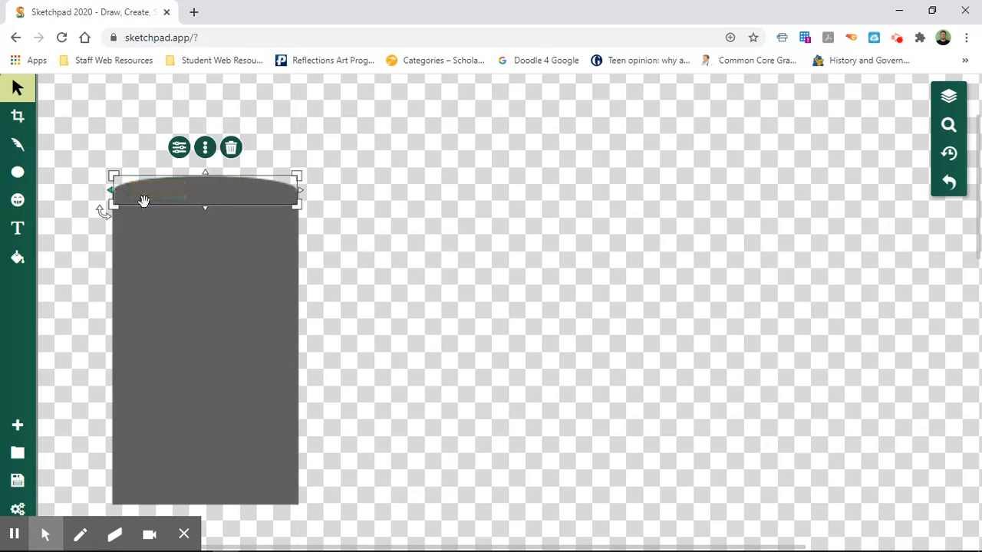
left_click(449, 238)
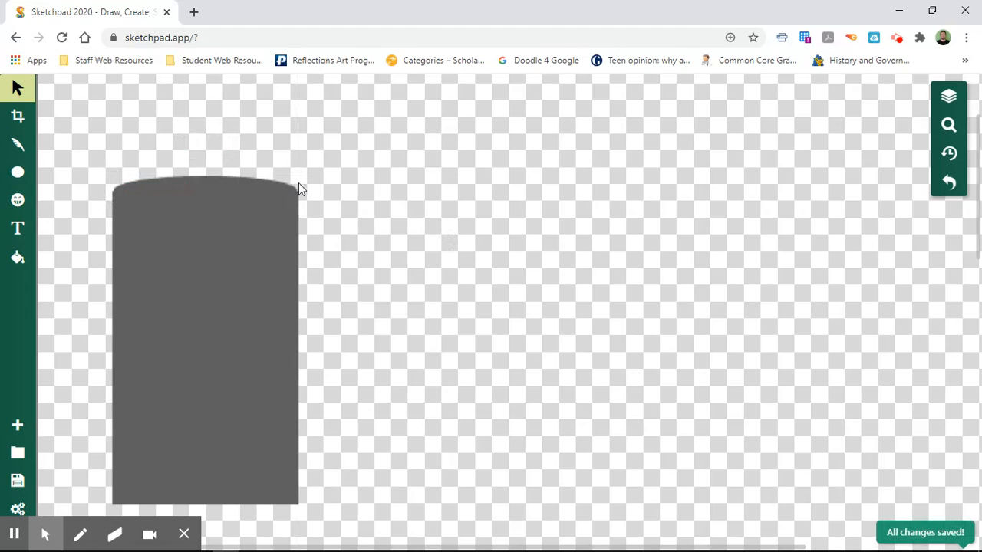
Examine how the ellipse and the rectangle line up by selecting each shape in turn
left_click(245, 186)
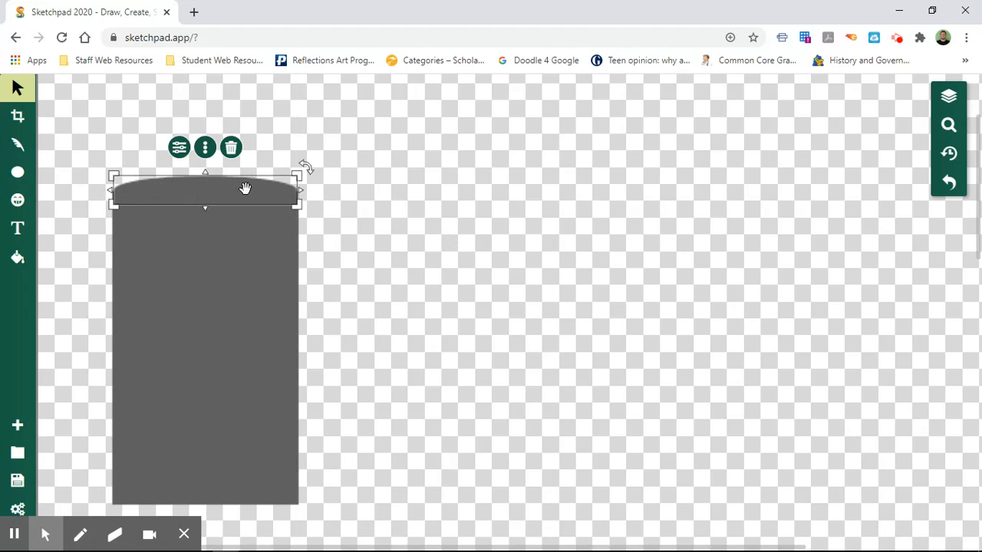
left_click(670, 180)
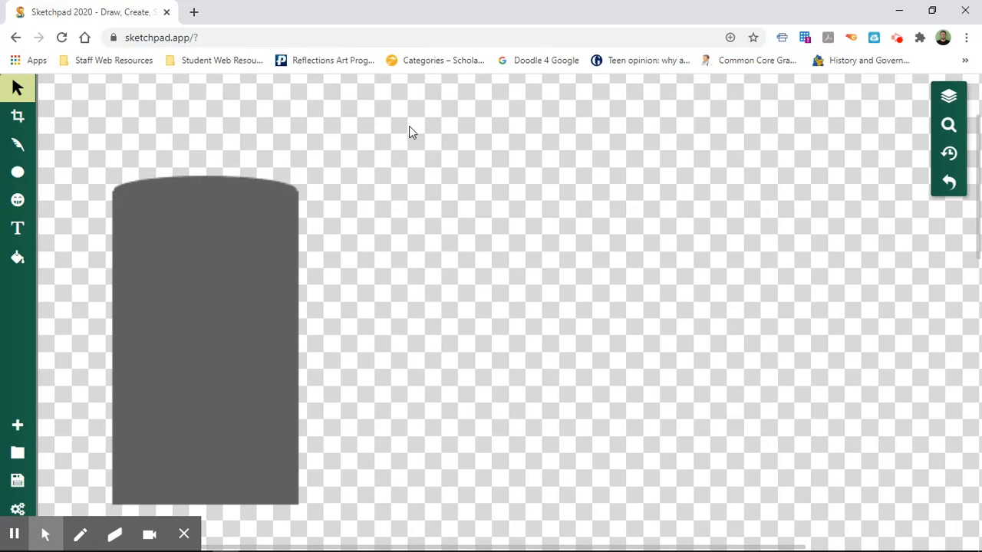
left_click(180, 258)
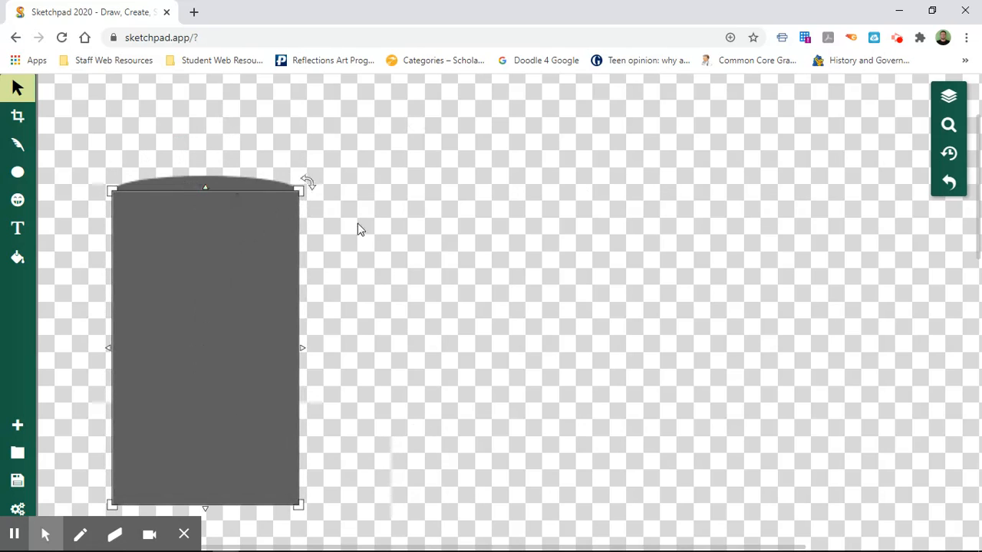
left_click(388, 233)
left_click(223, 455)
scroll(560, 379, "down", 1)
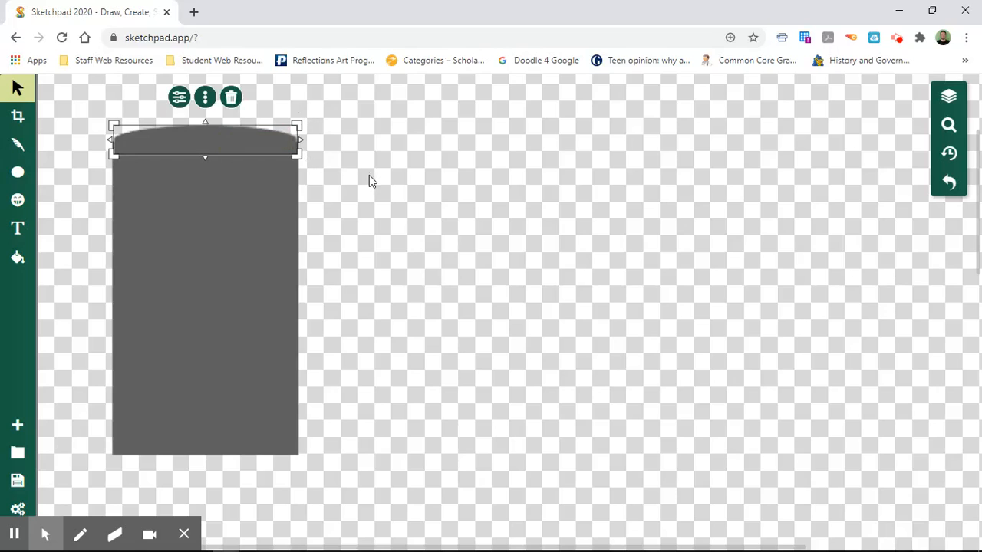
left_click(368, 177)
left_click(268, 146)
left_click(242, 137)
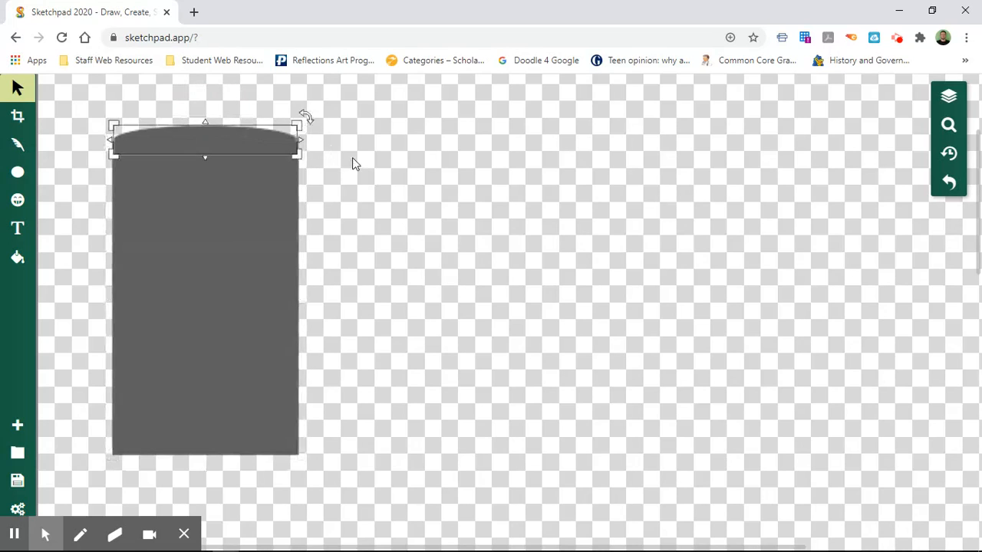
left_click(254, 167)
left_click(354, 292)
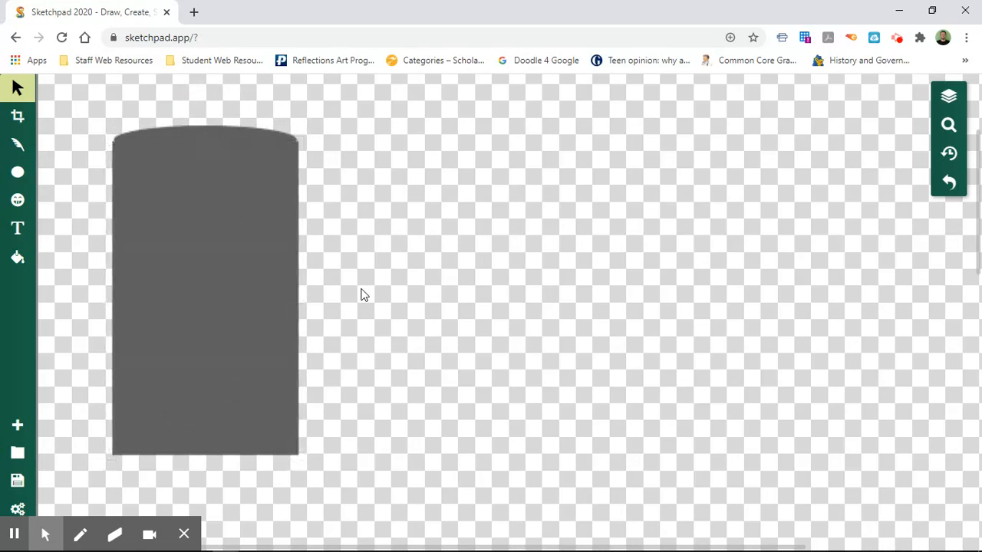
Move the ellipse slightly down and right so it sits evenly on the rectangle's top edge
left_click(261, 147)
left_click(209, 129)
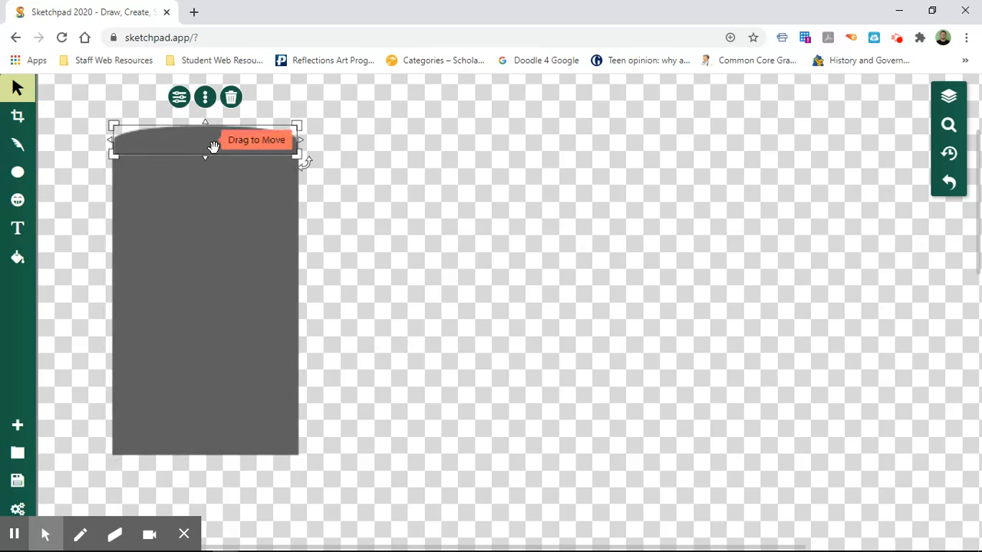
left_click_drag(212, 146, 215, 149)
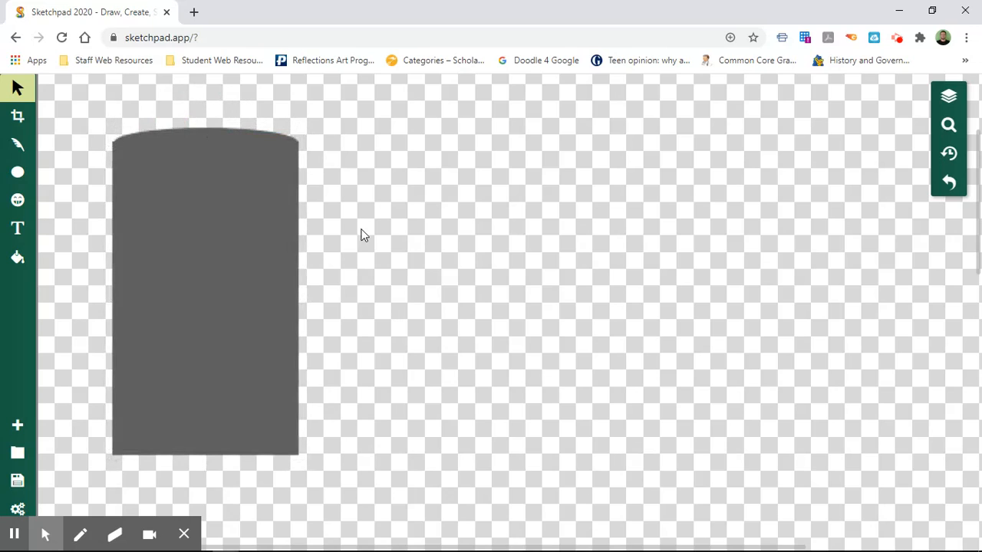
Copy and paste the top ellipse, and place the copy across the rectangle's bottom edge to round the base
left_click(223, 133)
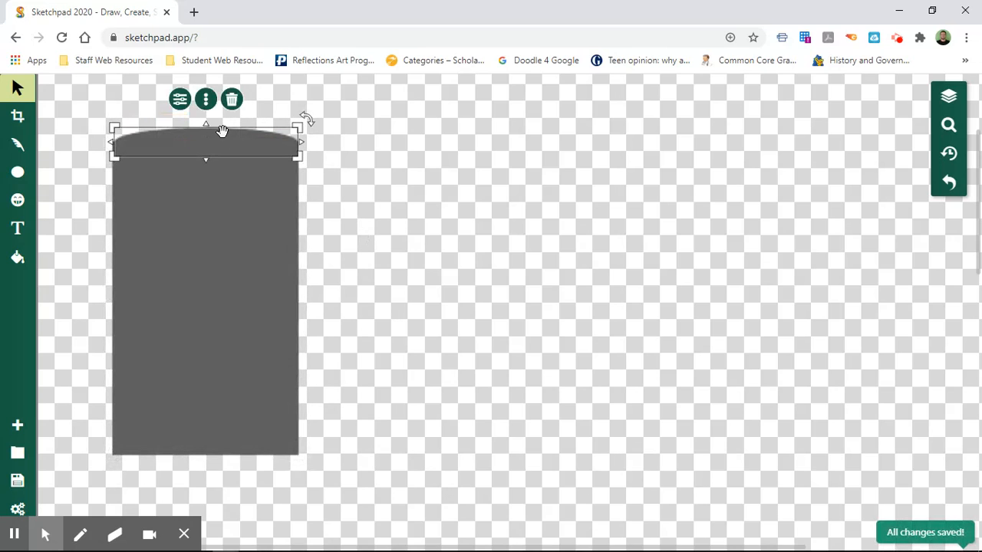
right_click(237, 144)
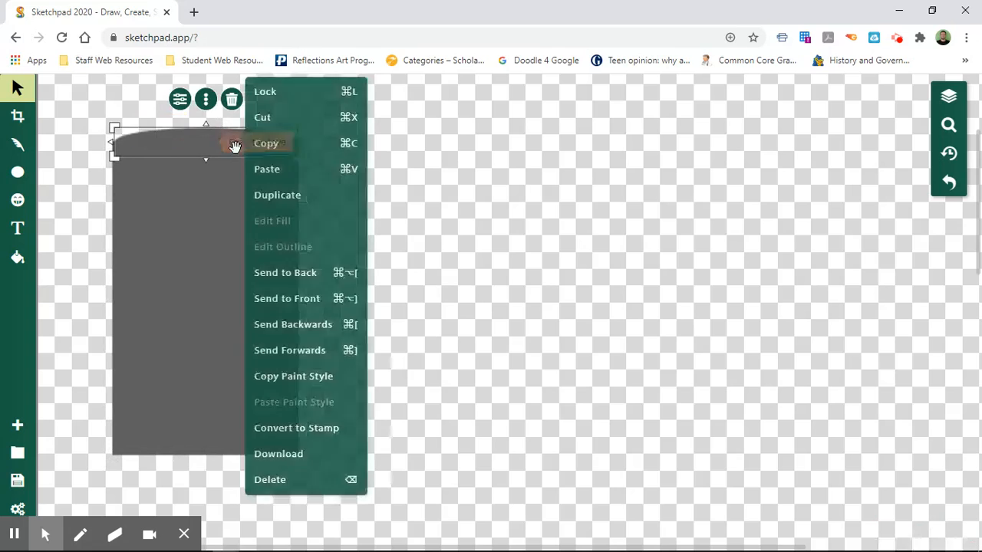
left_click(280, 146)
right_click(368, 251)
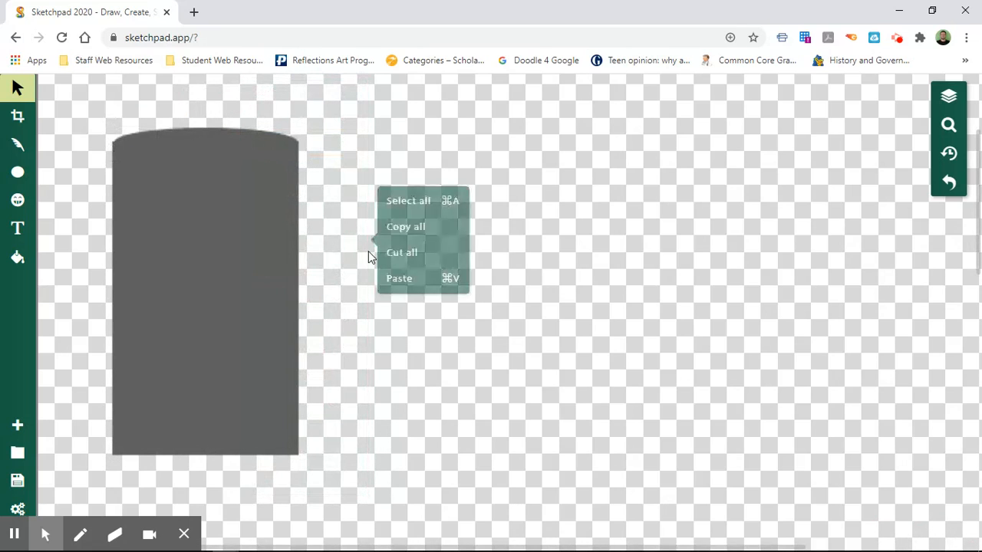
left_click(397, 278)
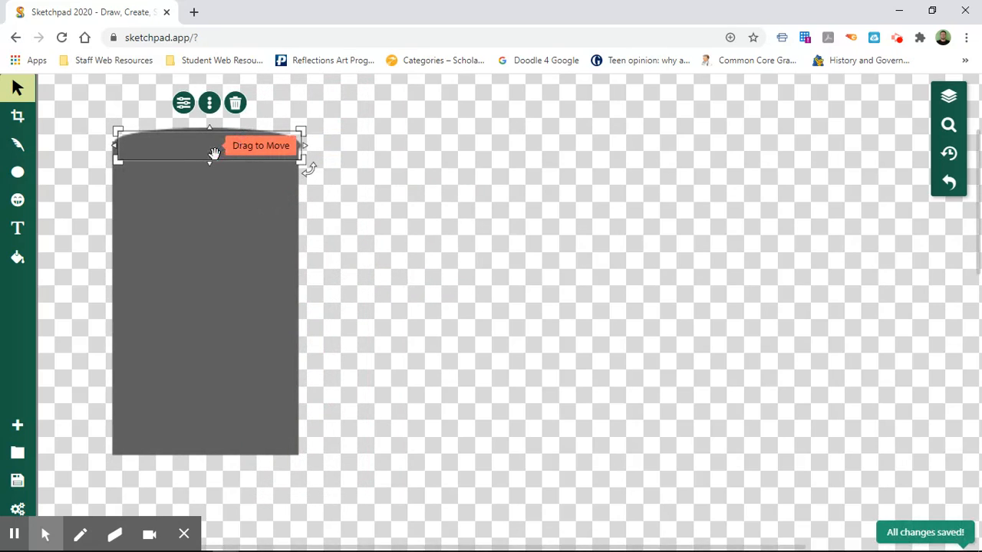
left_click_drag(214, 153, 208, 460)
left_click(428, 440)
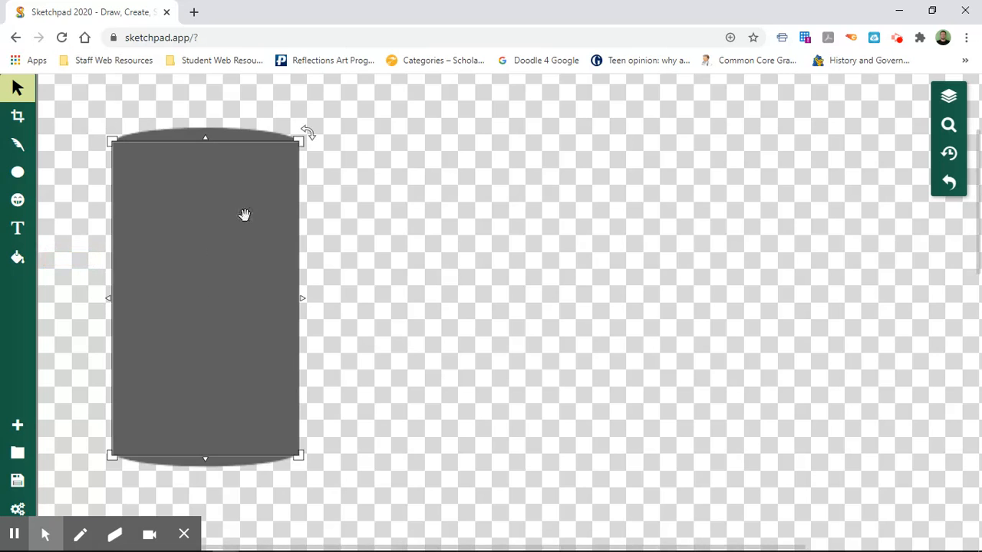
Set the Vector Fill to a linear gradient from dark brown to golden brown, and dismiss the e-mail notification
left_click(16, 260)
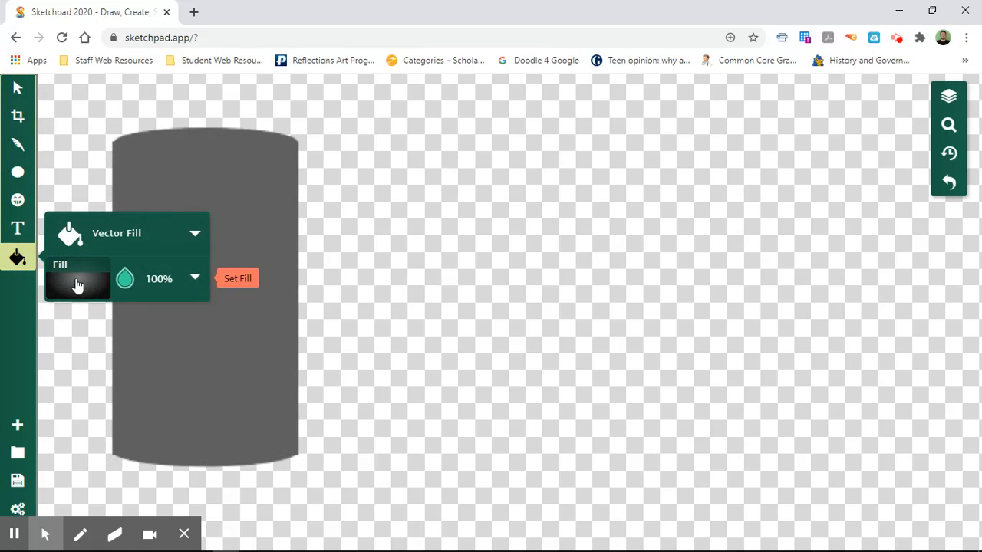
left_click(76, 285)
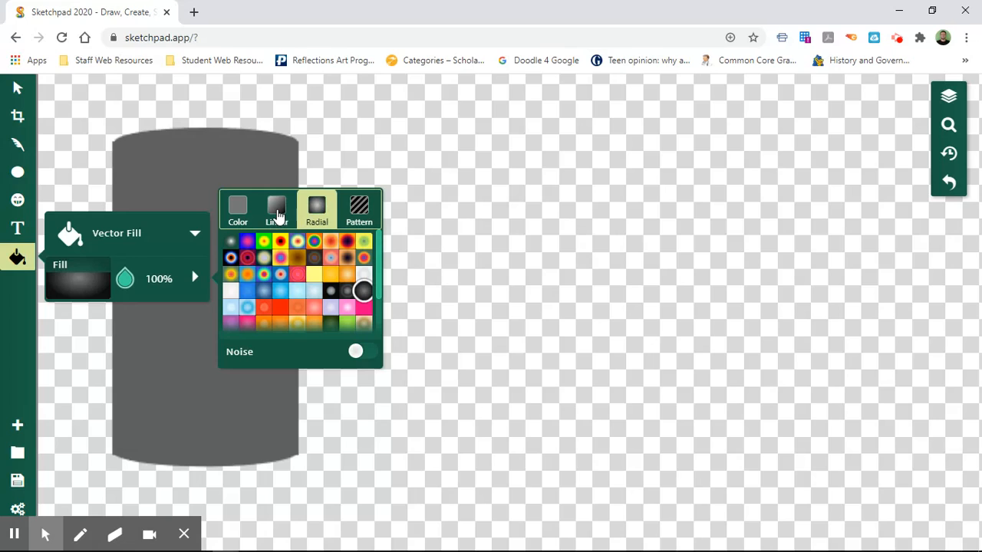
left_click(278, 218)
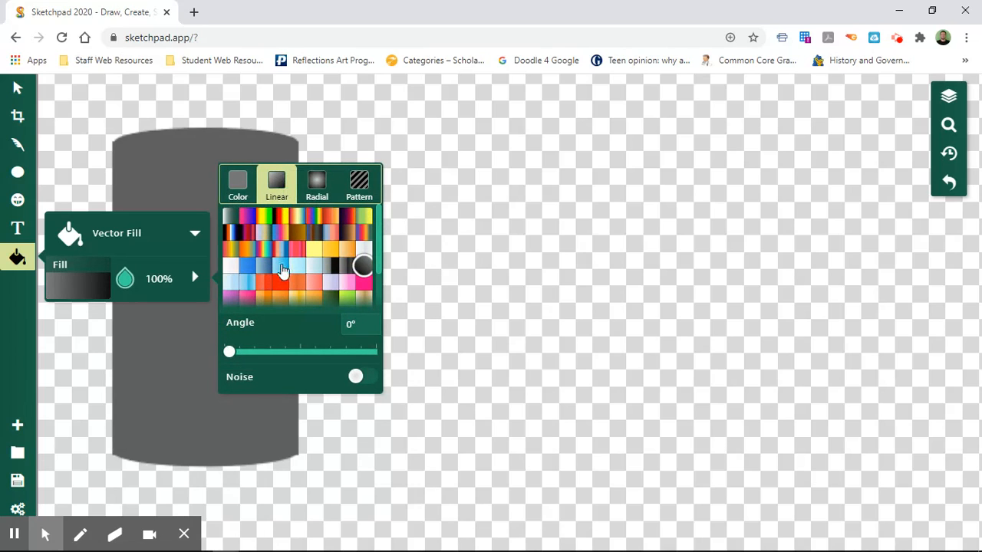
left_click(281, 267)
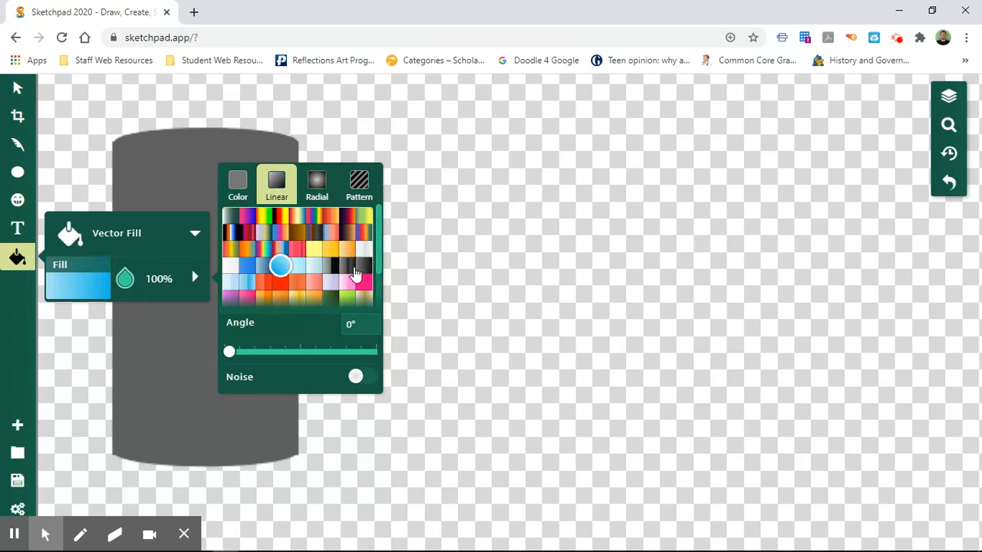
left_click(368, 267)
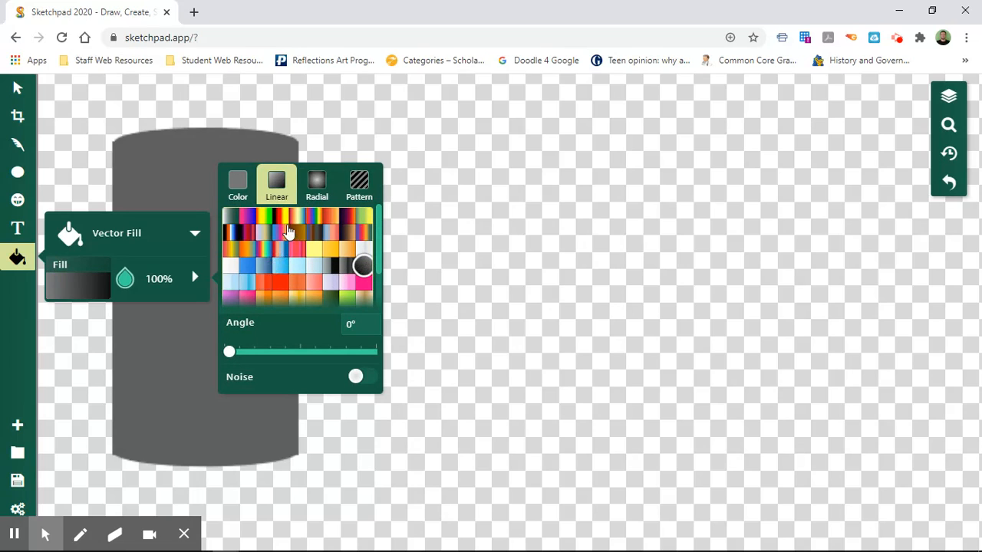
left_click(297, 233)
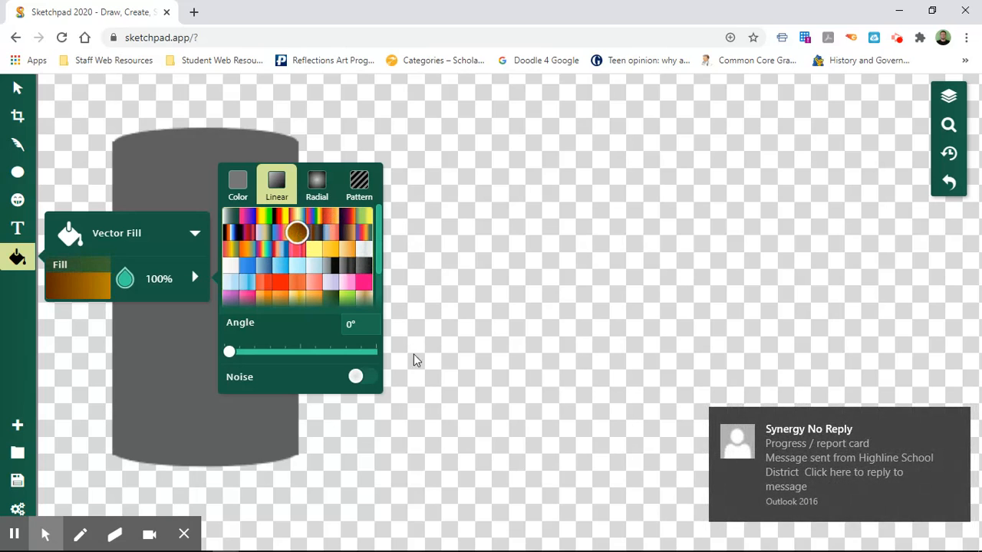
left_click(957, 423)
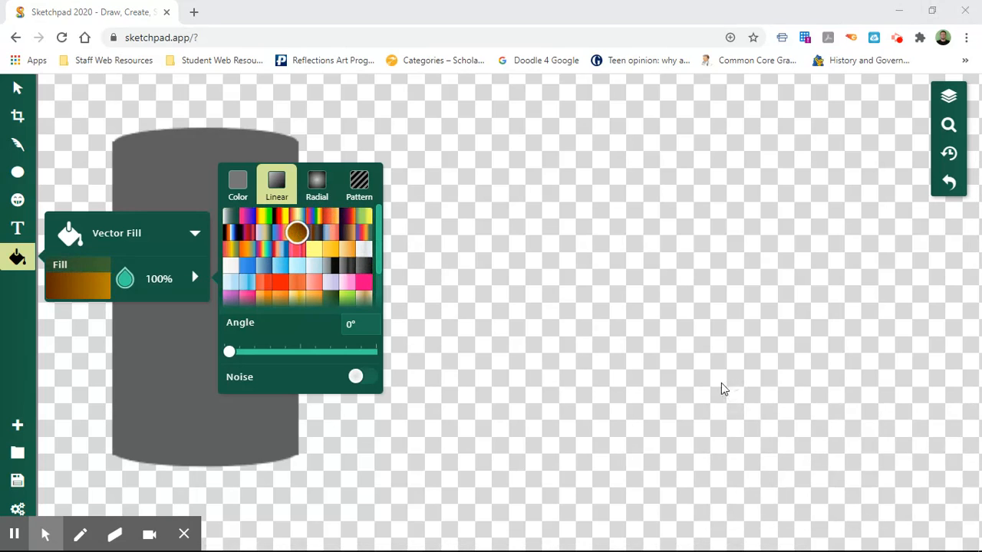
Fill the rectangle with a linear gradient from gray to near-black, using Vector Fill at 0° and 100% opacity
left_click(363, 265)
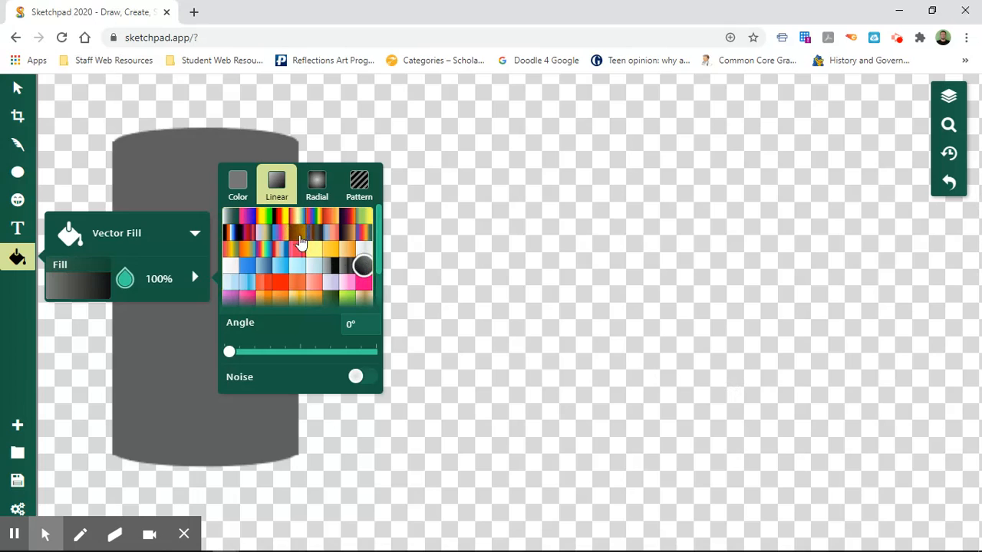
left_click(297, 232)
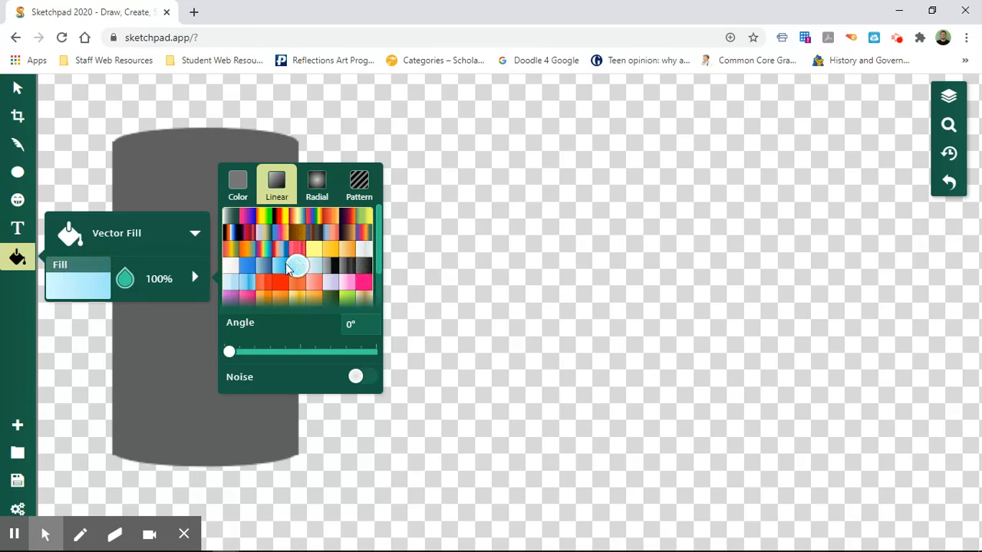
left_click(279, 266)
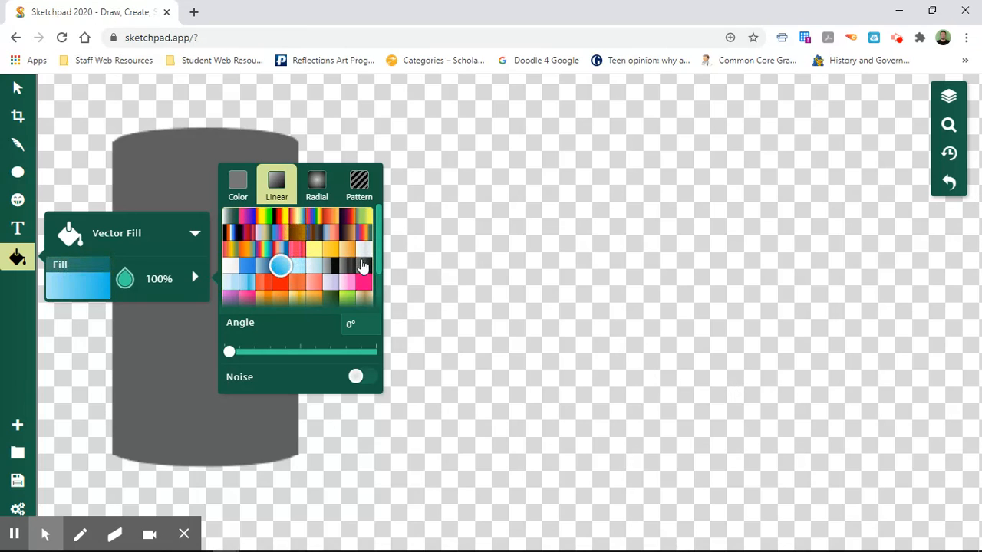
left_click(362, 266)
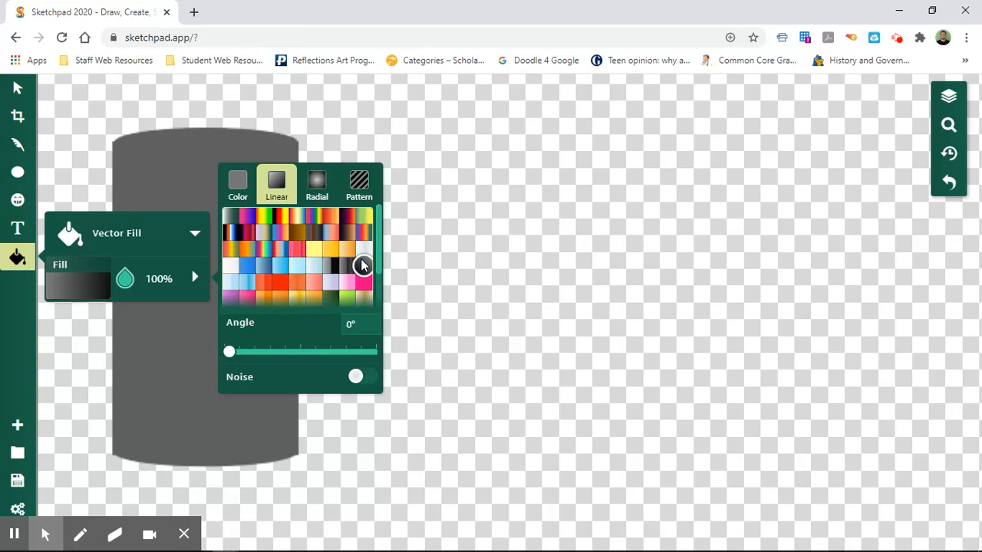
left_click(181, 323)
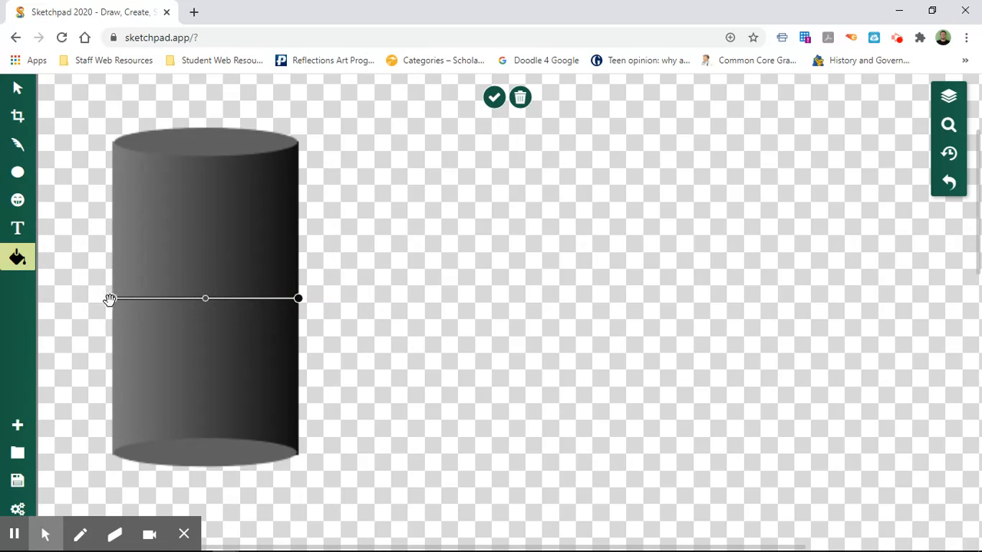
Shift the midpoint of the rectangle's gradient toward its dark end, keeping the light end at the rectangle's left edge
mouse_move(112, 299)
left_mouse_down()
mouse_move(175, 301)
mouse_move(113, 301)
left_mouse_up()
left_click_drag(204, 299, 234, 300)
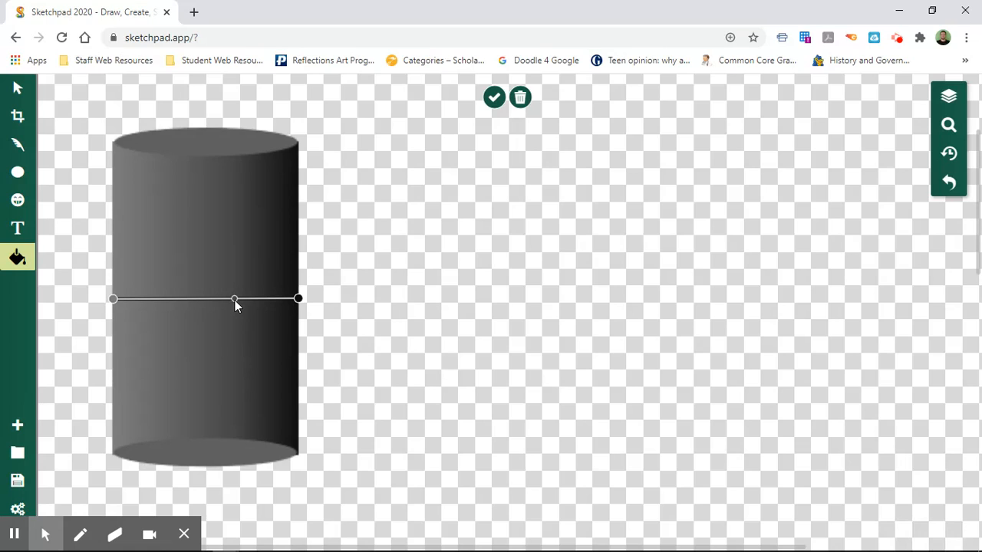
left_click(371, 285)
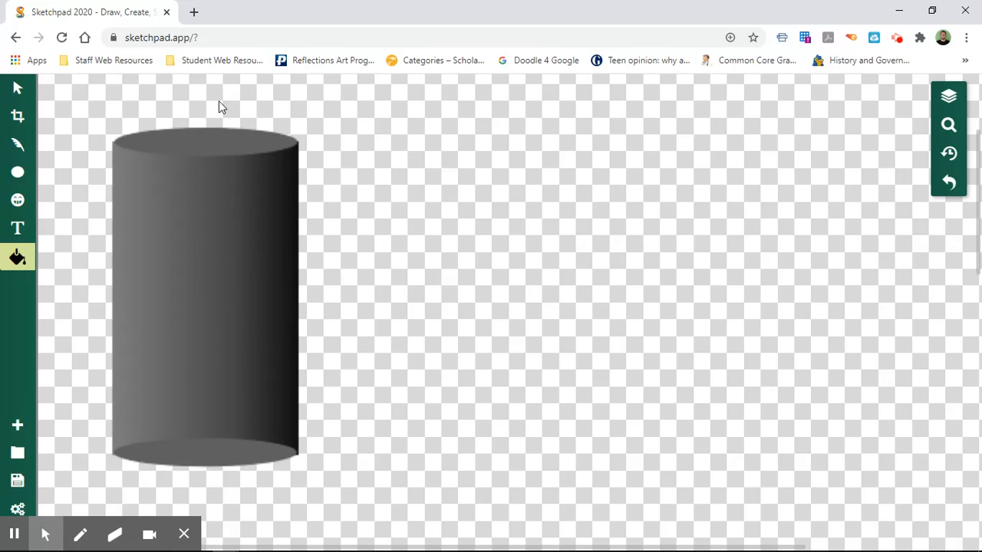
left_click(219, 300)
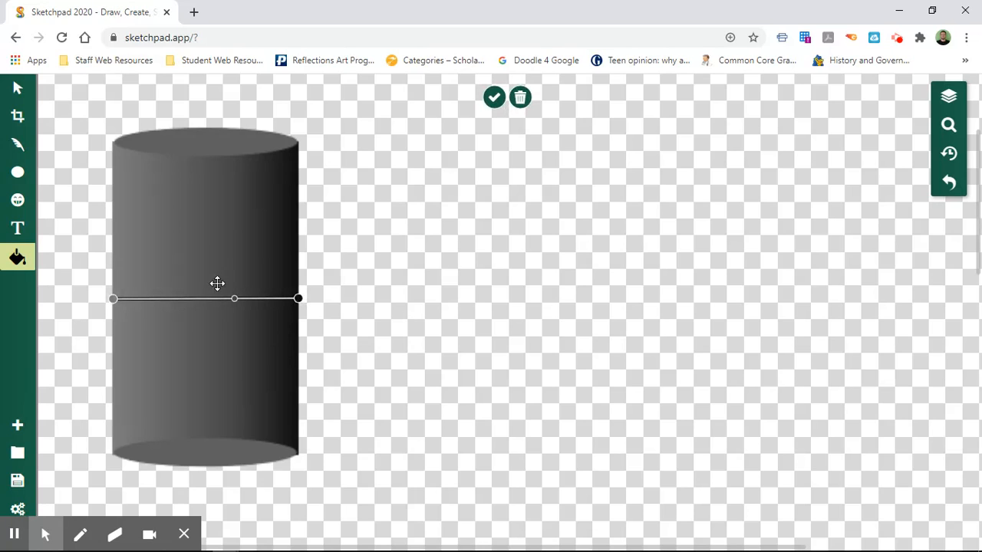
Copy the paint style of the gradient-filled rectangle
left_click(18, 89)
left_click(174, 237)
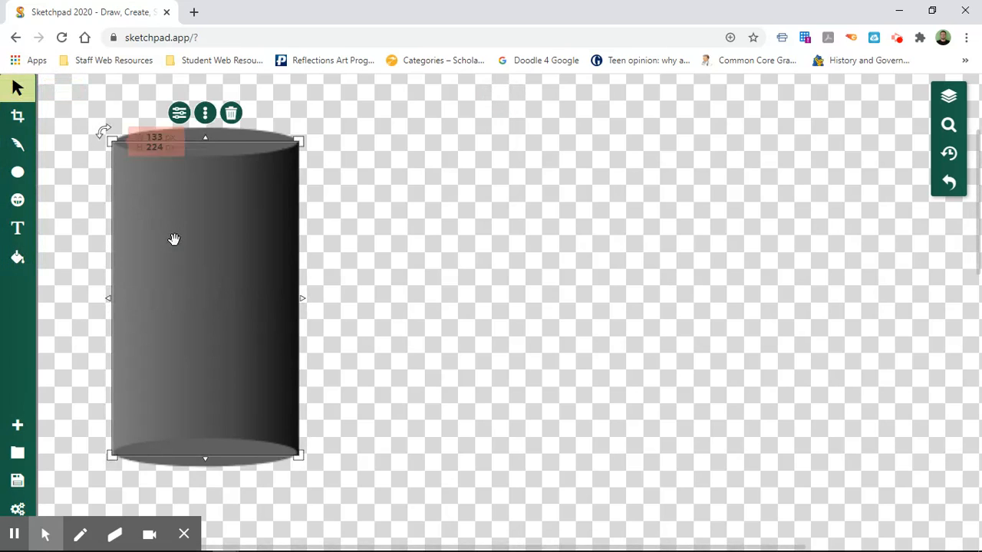
left_click(204, 114)
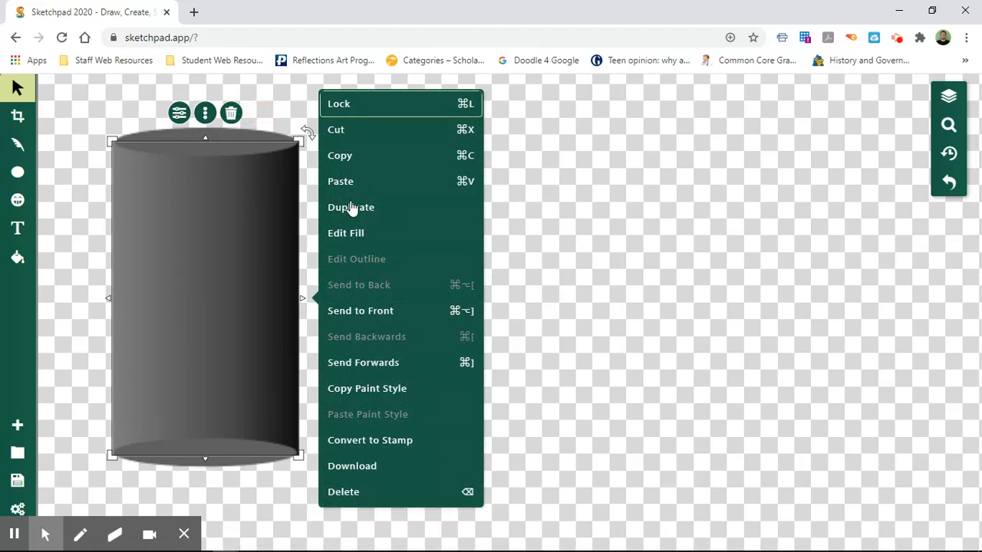
left_click(379, 389)
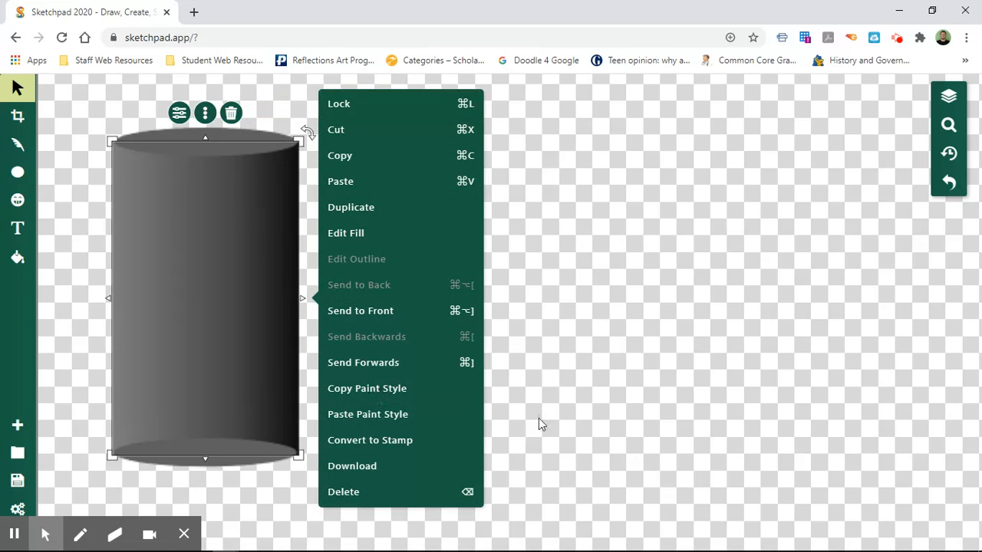
left_click(605, 411)
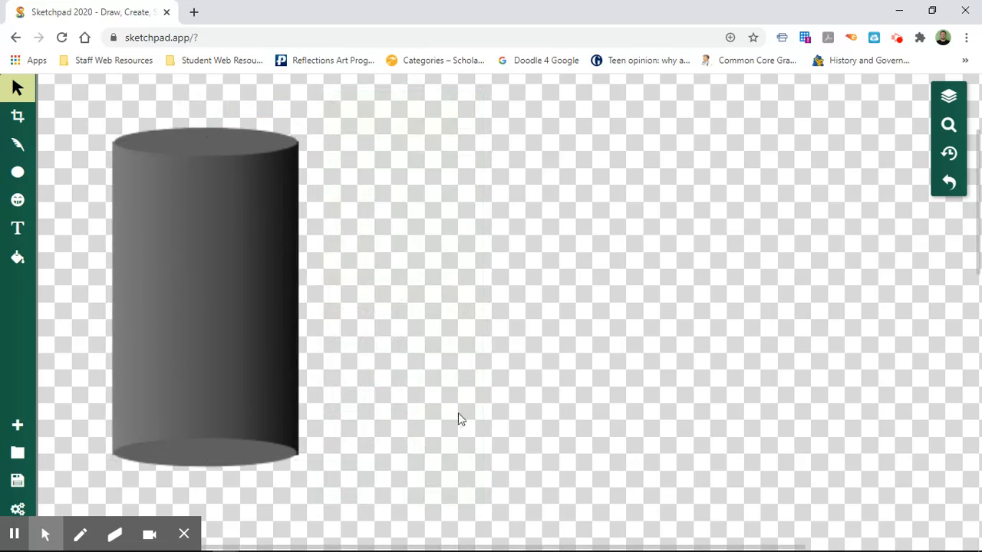
Paste the copied paint style onto the ellipse at the cylinder's base
left_click(237, 452)
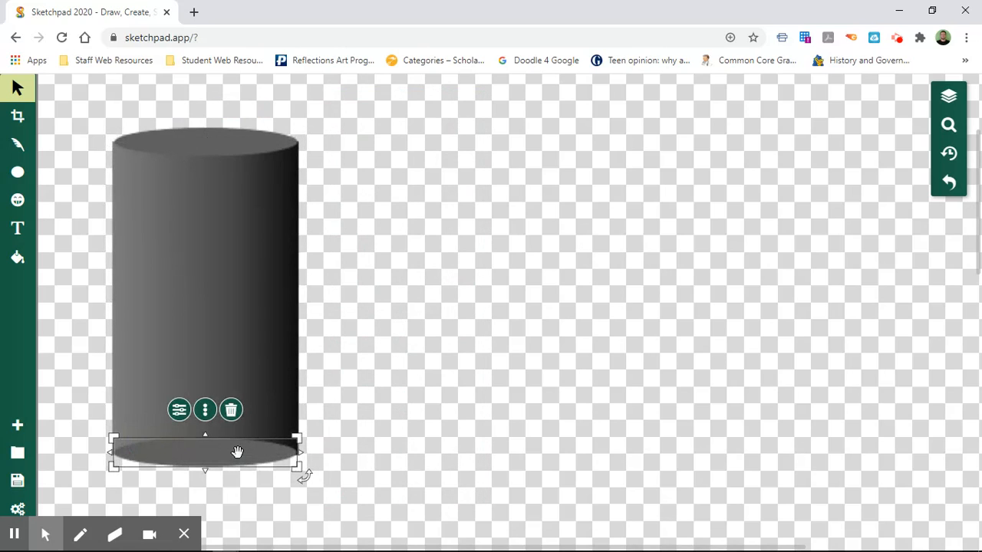
left_click(205, 411)
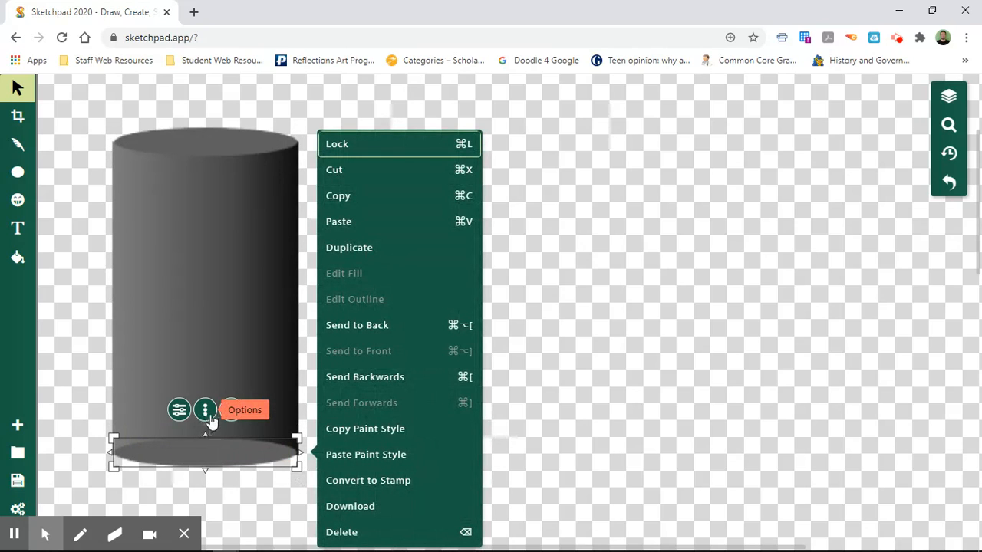
left_click(365, 458)
left_click(536, 416)
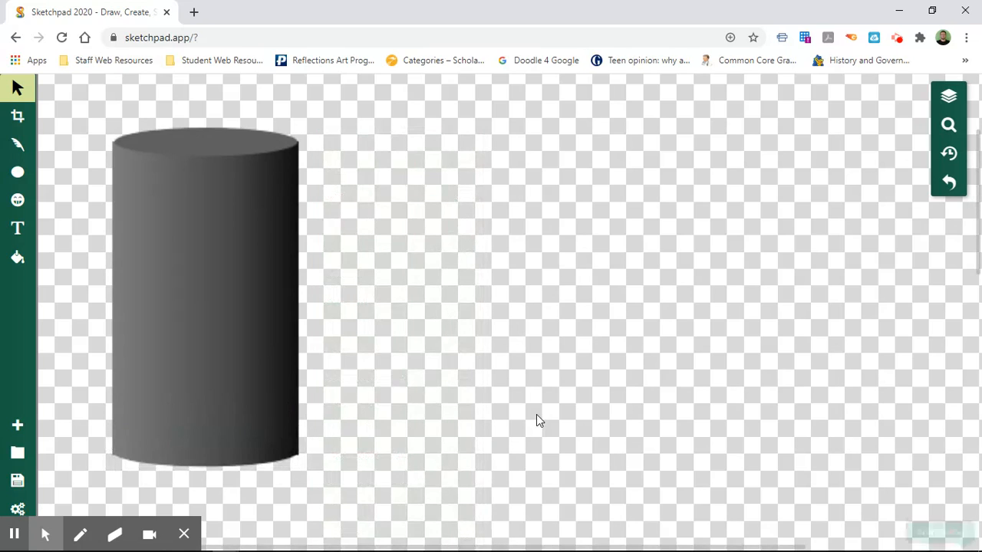
Examine how the base ellipse blends with the rectangle by selecting each shape in turn
left_click(258, 314)
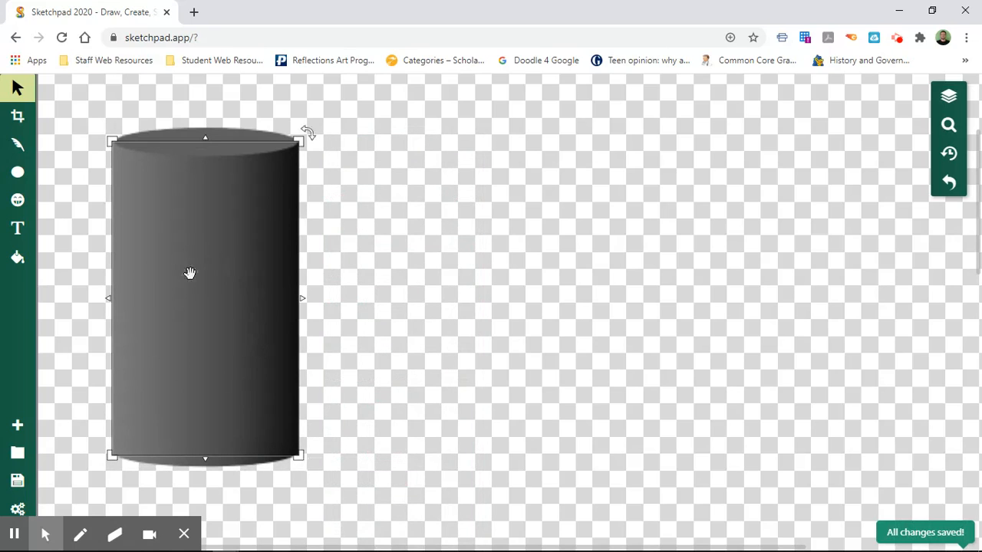
left_click(213, 463)
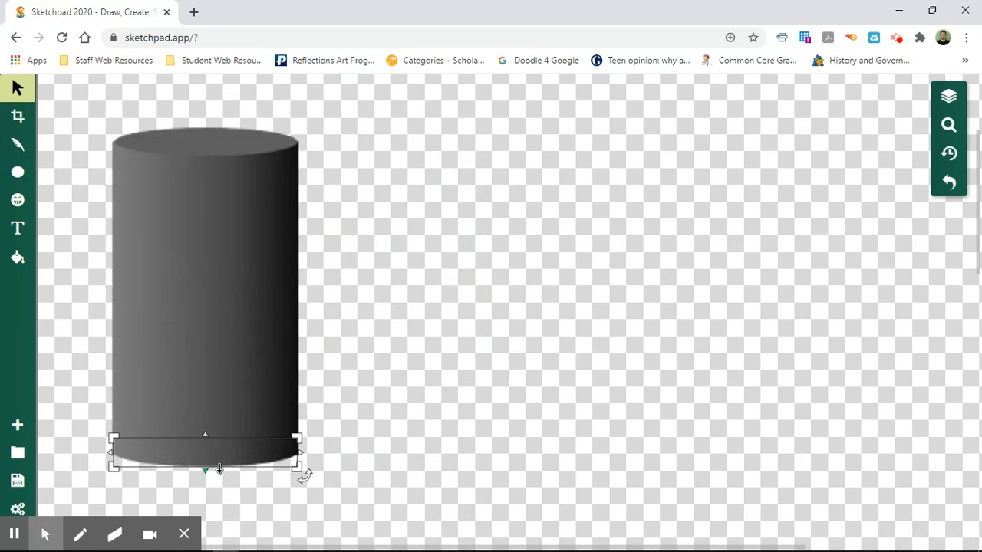
left_click(253, 421)
left_click(506, 323)
left_click(193, 247)
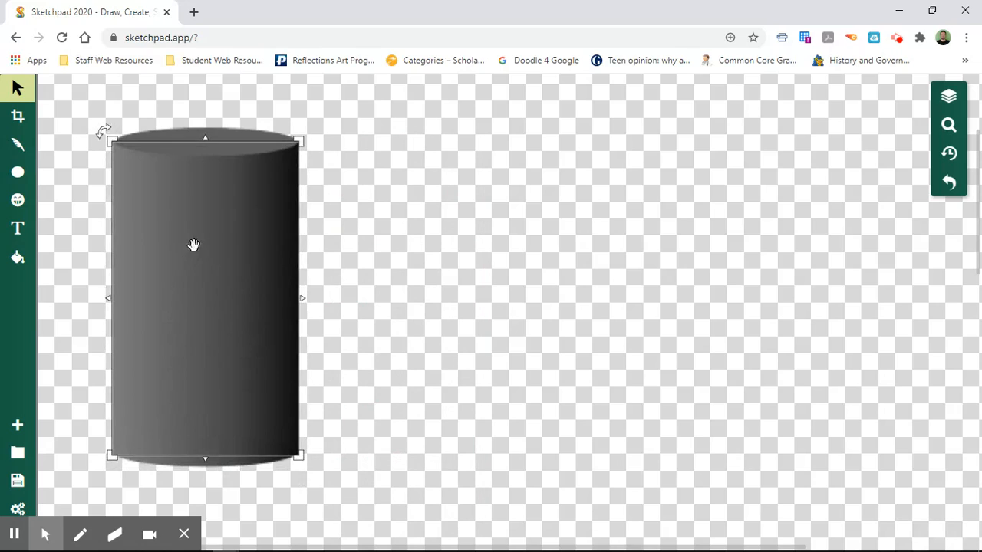
left_click(427, 421)
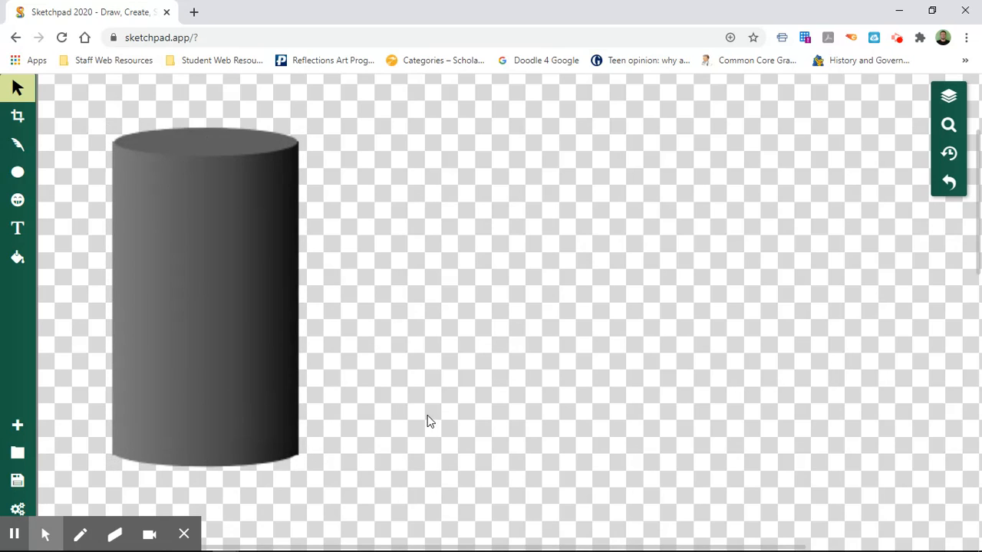
Paste the copied paint style onto the ellipse at the cylinder's top
left_click(220, 139)
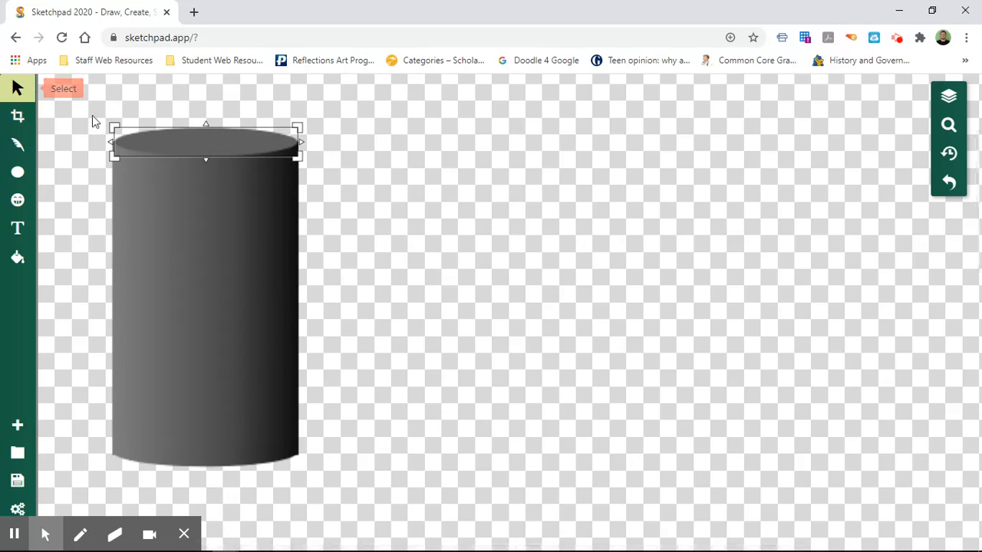
left_click(186, 139)
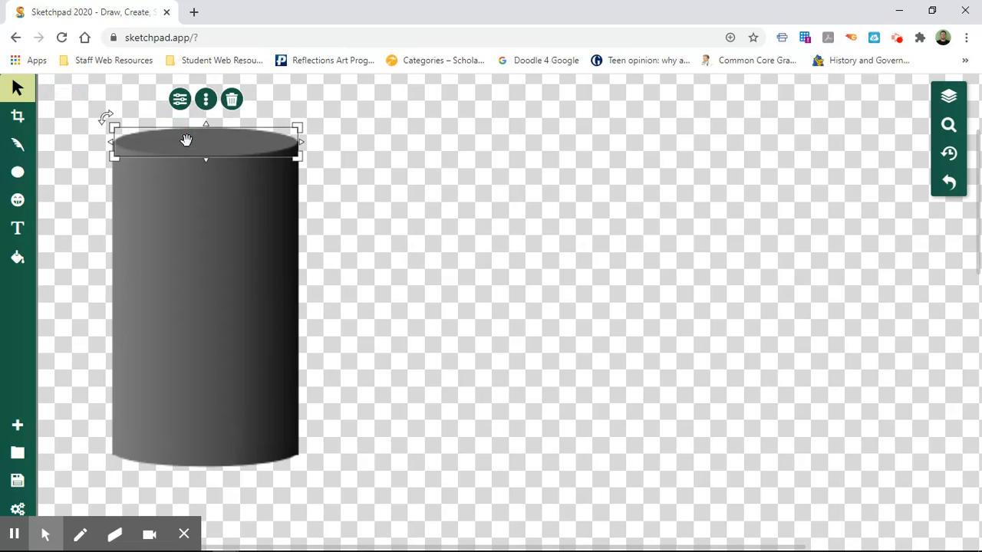
left_click(205, 100)
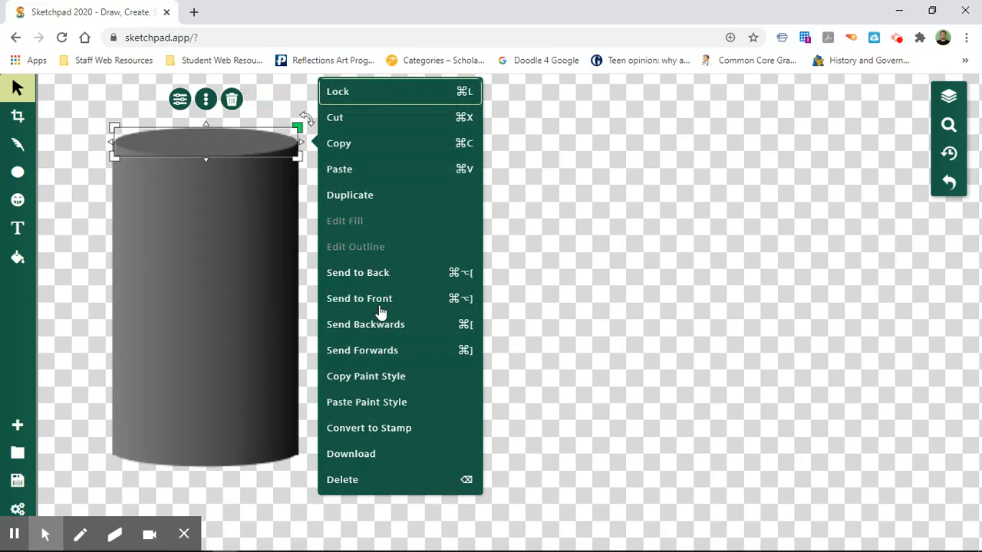
left_click(387, 404)
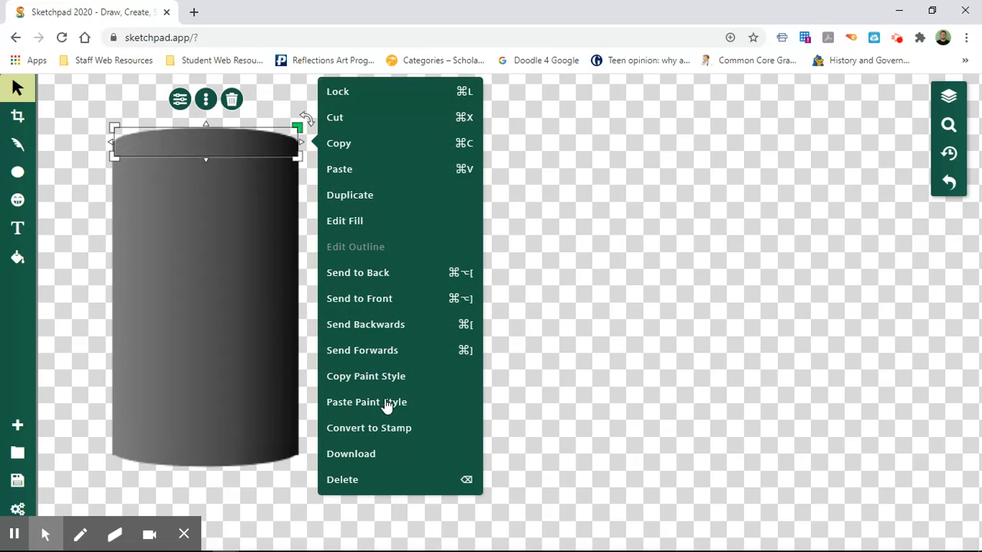
left_click(564, 342)
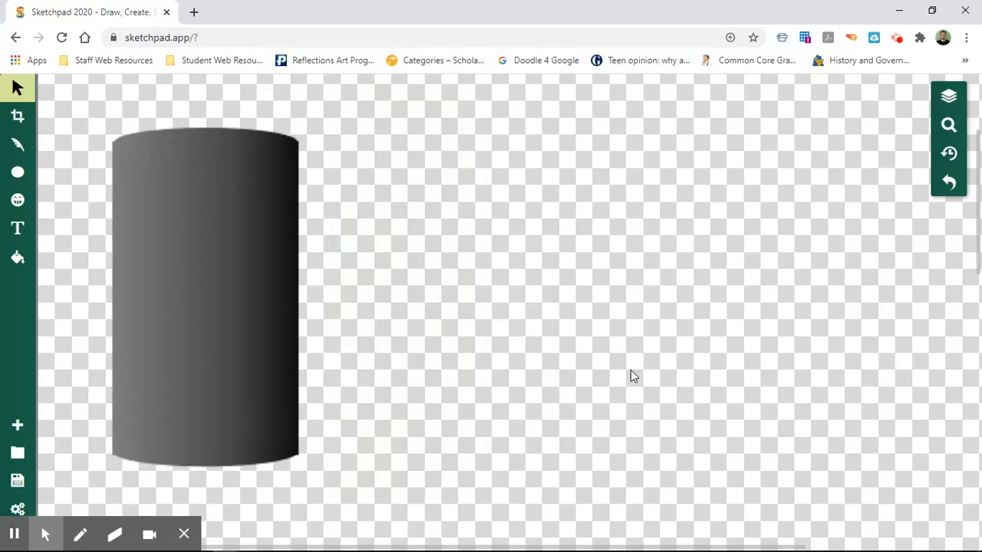
Reverse the top ellipse's gradient with Vector Fill so it runs horizontally from dark at the left to light at the right
left_click(215, 295)
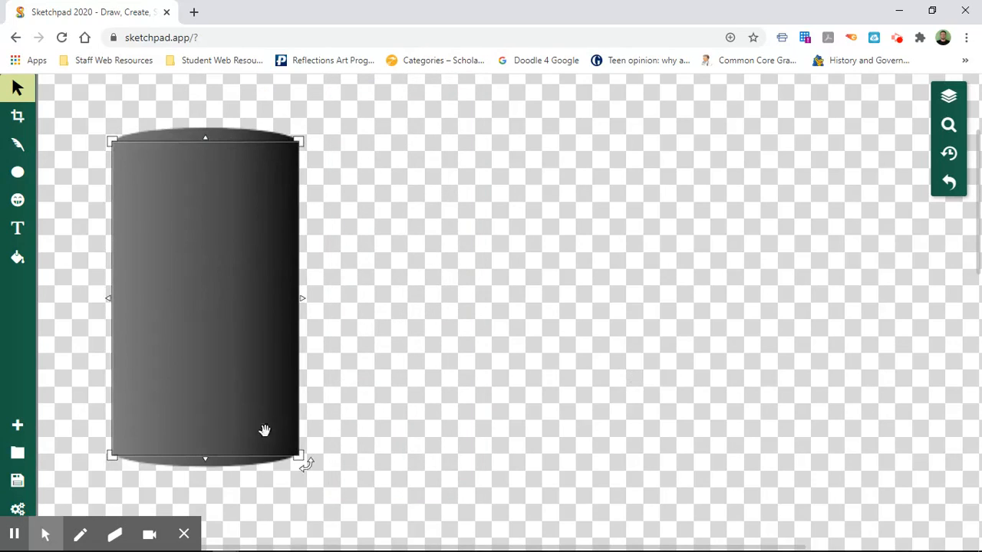
left_click(182, 136)
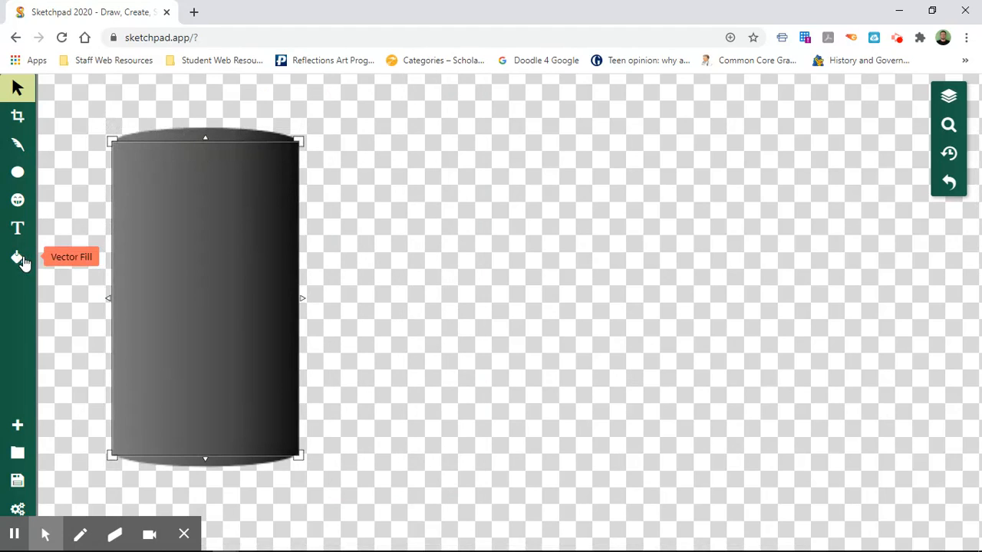
left_click(21, 261)
left_click(177, 137)
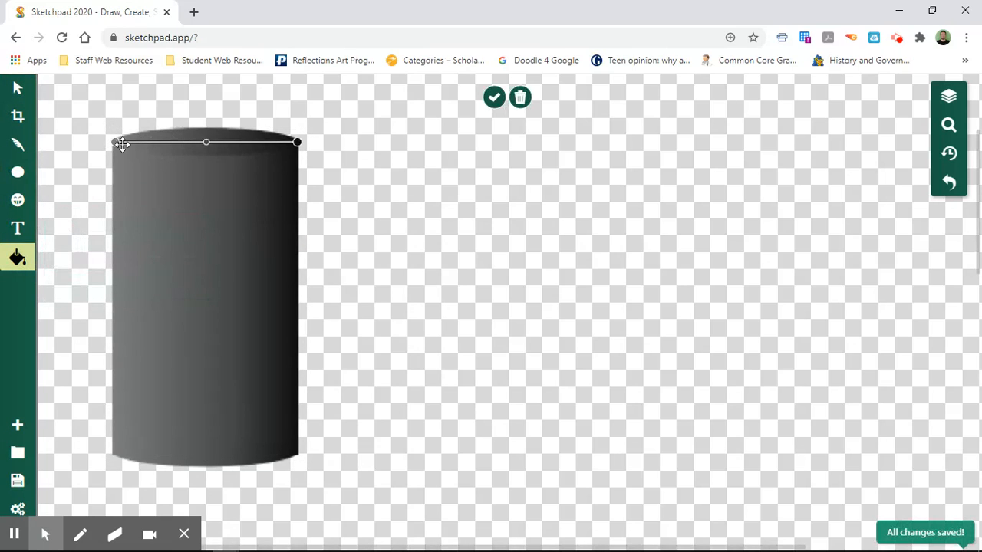
left_click_drag(114, 144, 283, 94)
left_click_drag(296, 138, 121, 139)
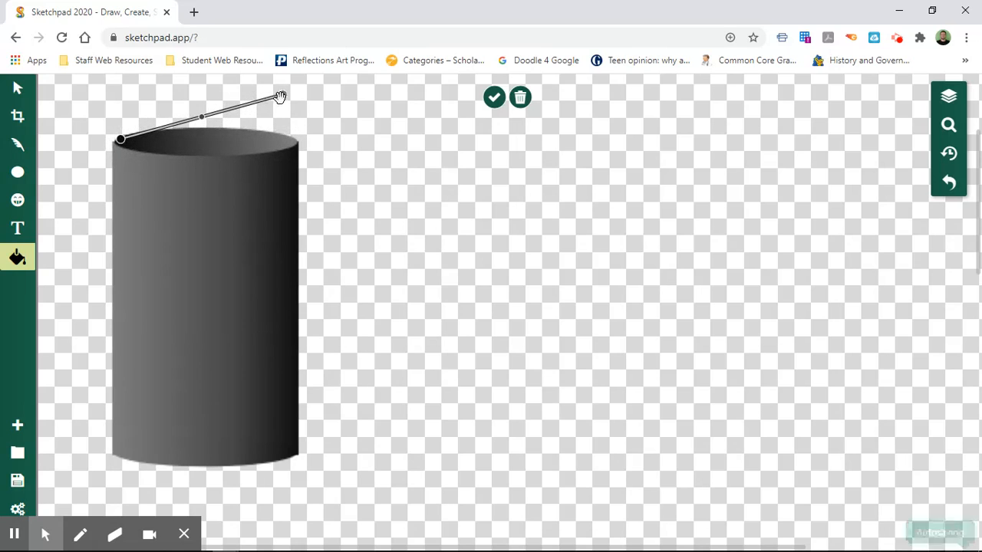
left_click_drag(283, 95, 296, 144)
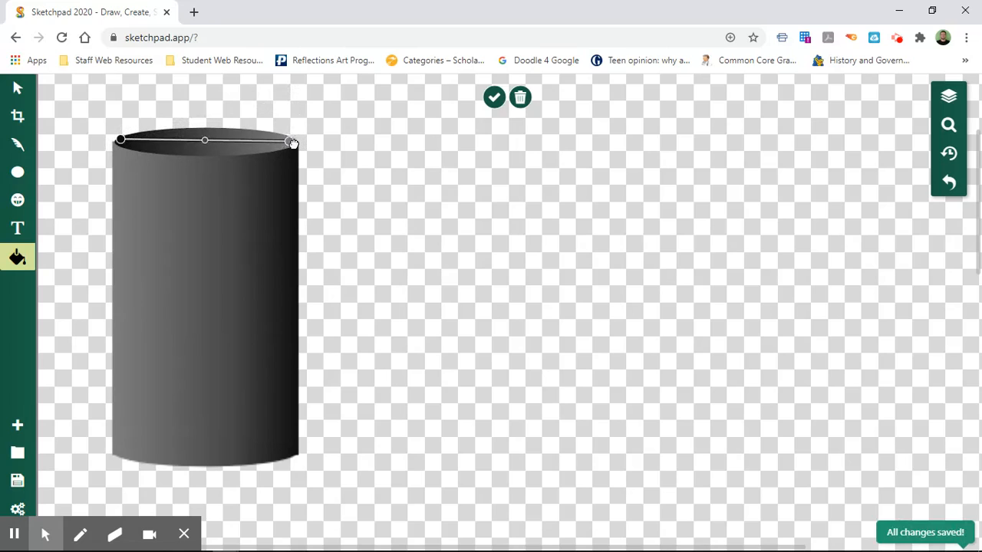
left_click(357, 186)
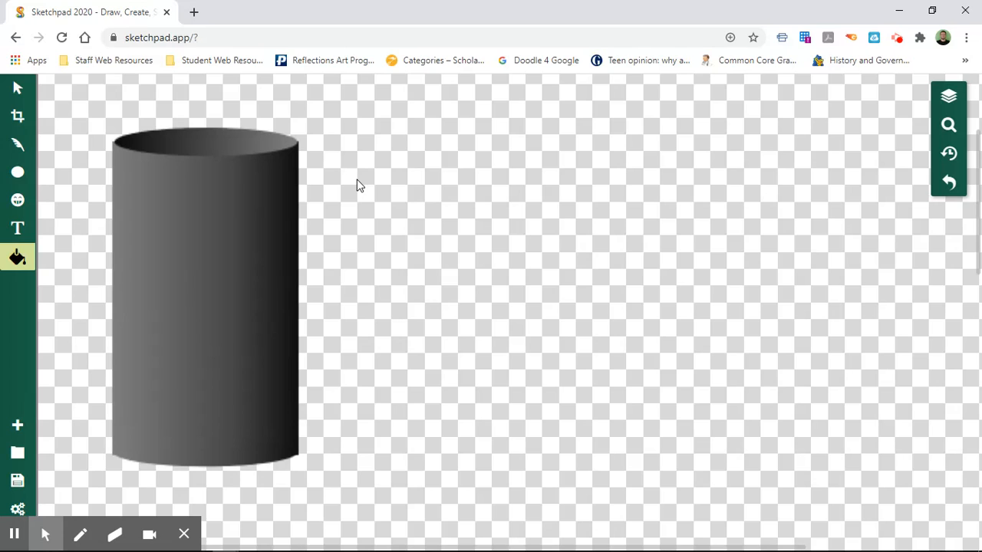
Draw an upside-down triangle with the gray-to-black gradient fill beside the upper part of the cylinder
left_click(19, 173)
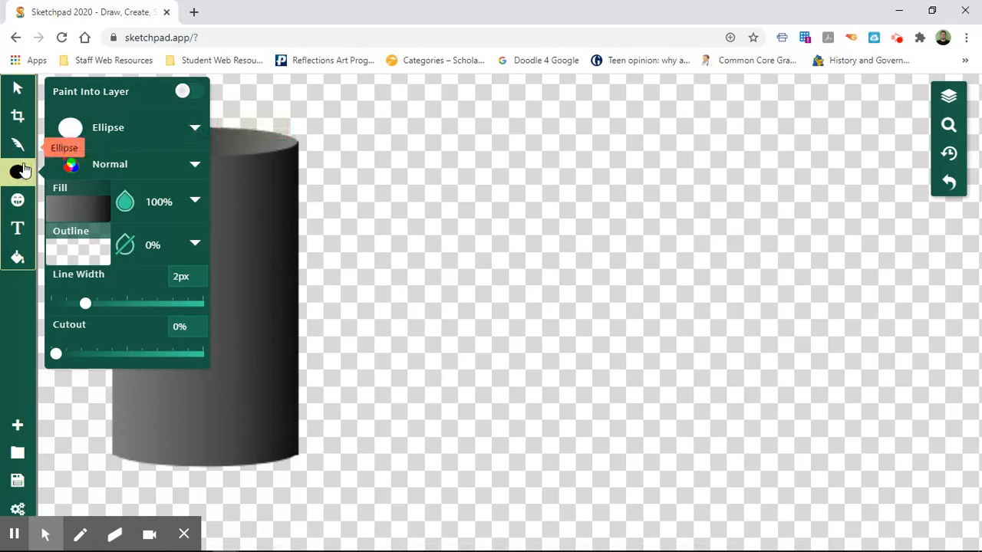
left_click(193, 129)
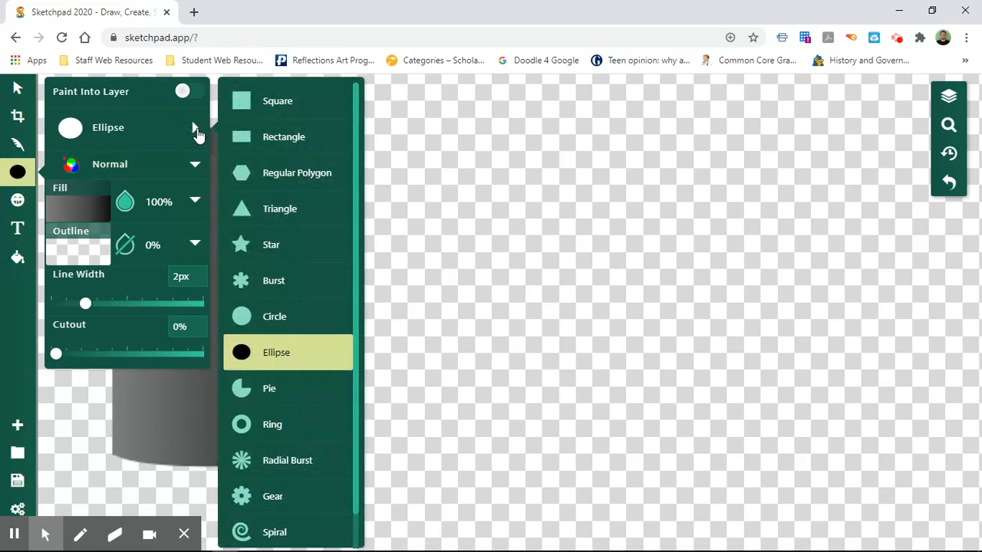
left_click(282, 211)
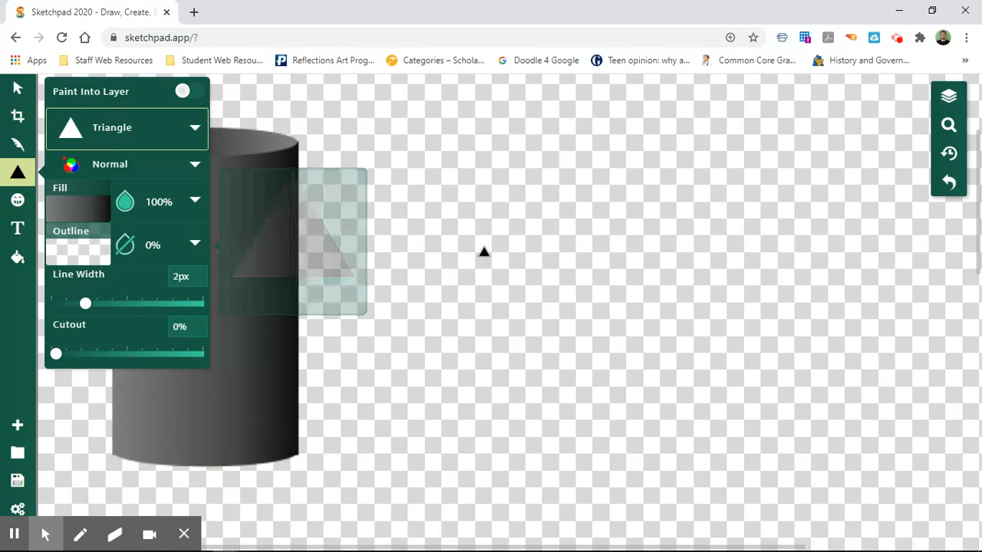
left_click_drag(372, 182, 487, 153)
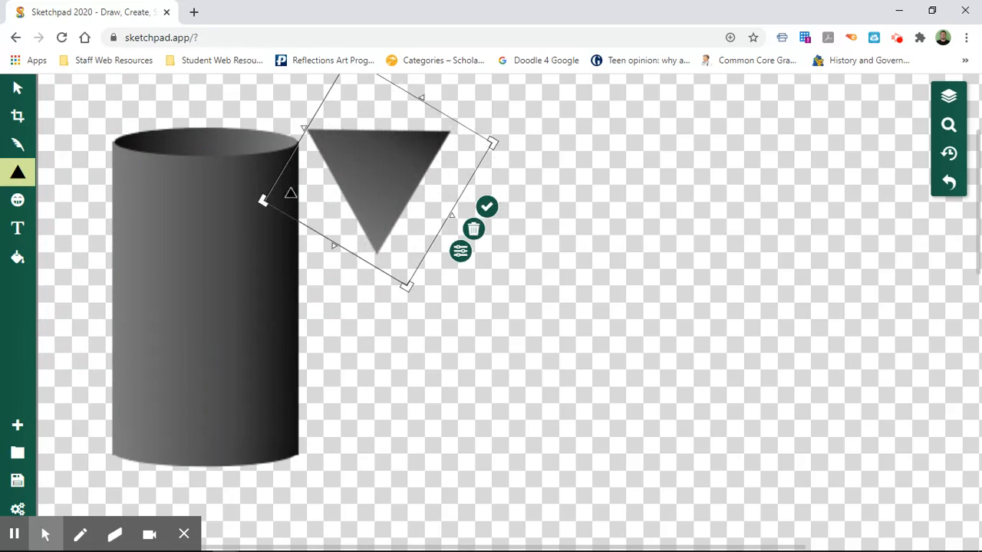
Move the inverted triangle down beside the cylinder's body and enlarge it to about the cylinder's width
left_click(17, 172)
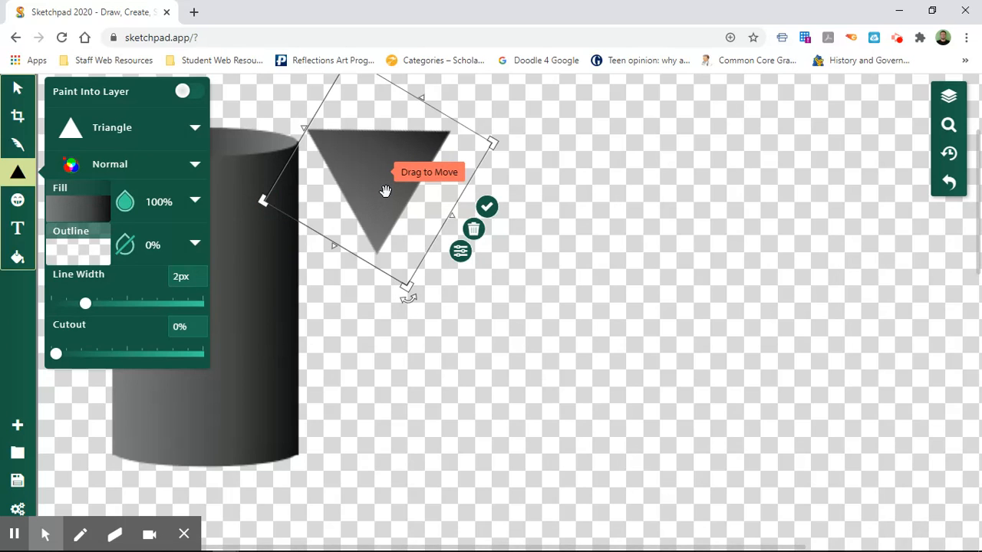
left_click_drag(384, 190, 407, 383)
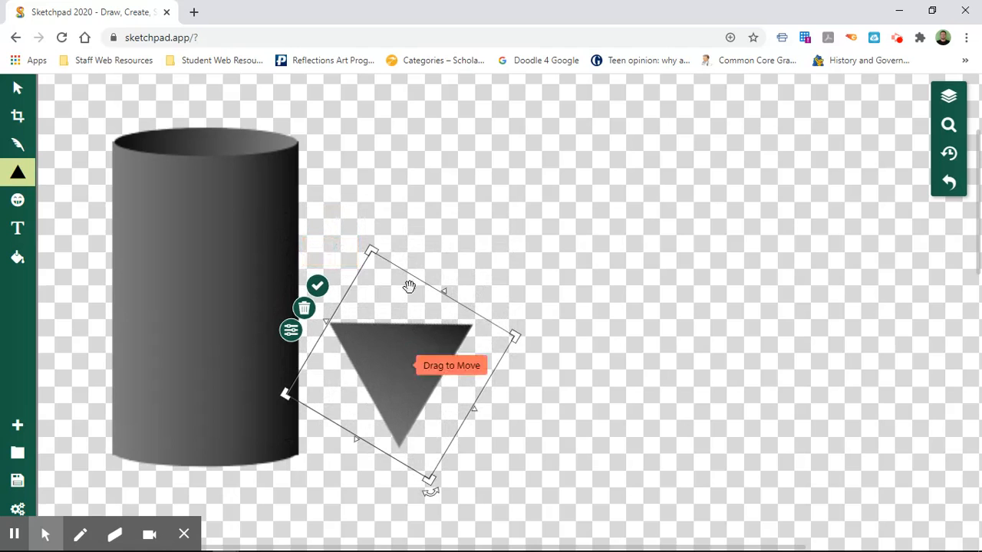
left_click_drag(370, 247, 353, 182)
left_click_drag(407, 328, 448, 322)
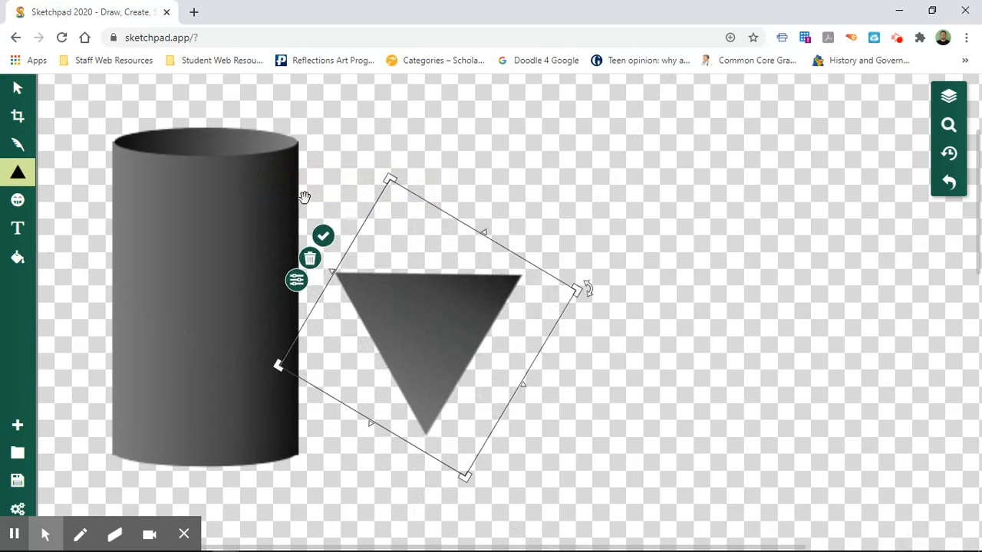
Copy the cylinder's top ellipse and place the pasted copy over the triangle's flat upper edge to form a cone
left_click(17, 88)
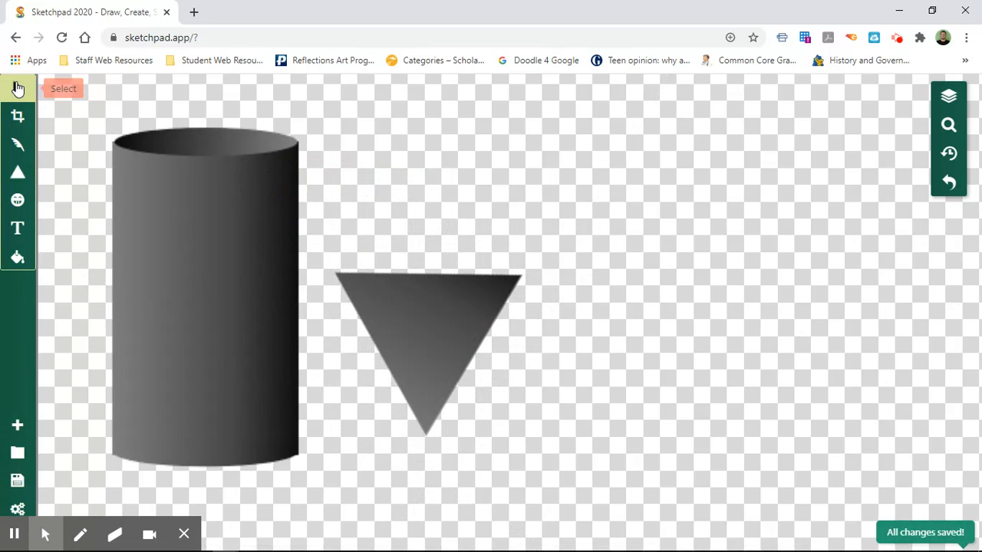
left_click(182, 146)
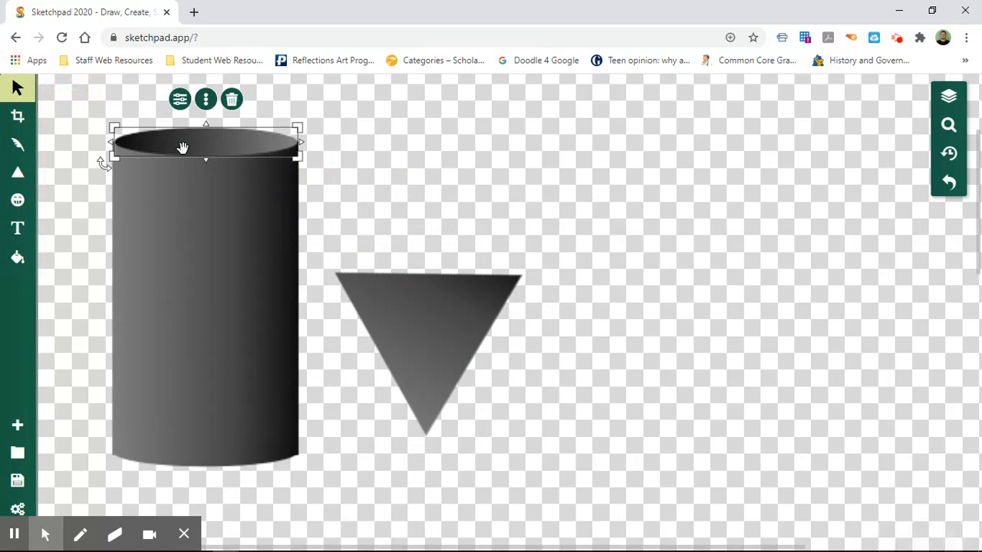
left_click_drag(219, 141, 222, 142)
left_click(206, 98)
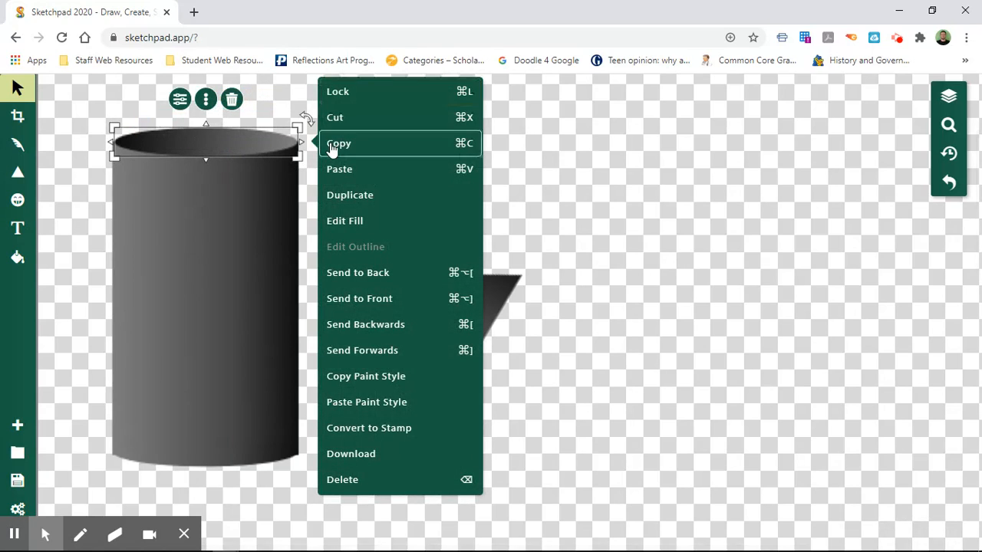
left_click(577, 165)
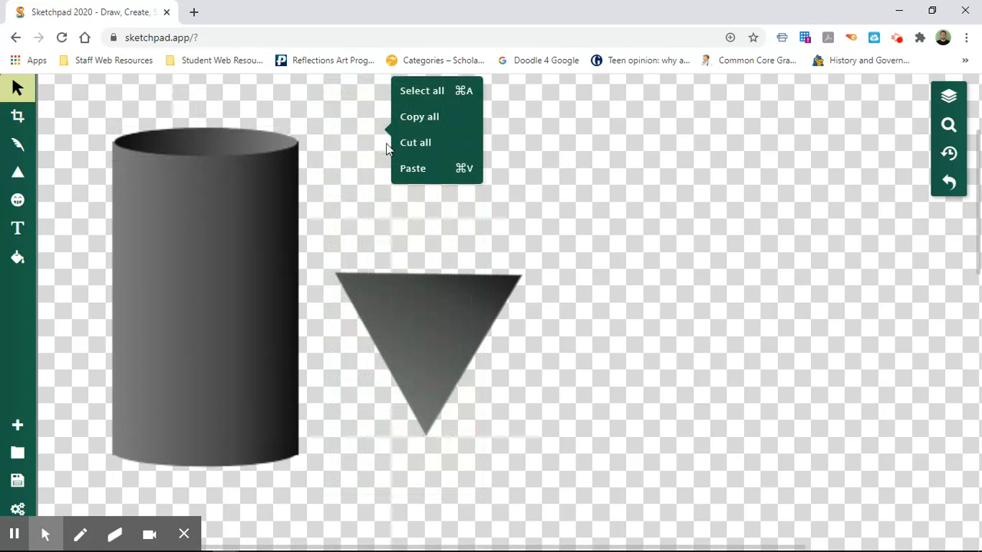
left_click(406, 176)
left_click_drag(198, 149, 417, 279)
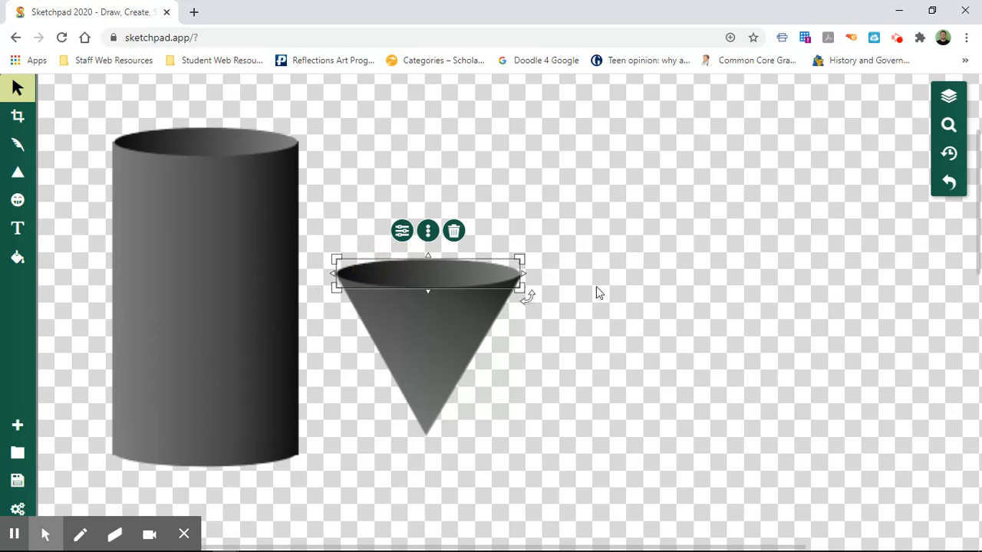
left_click(609, 293)
Try to fine-tune the ellipse's position and the triangle's corner so the cone's rim lines up
left_click(484, 299)
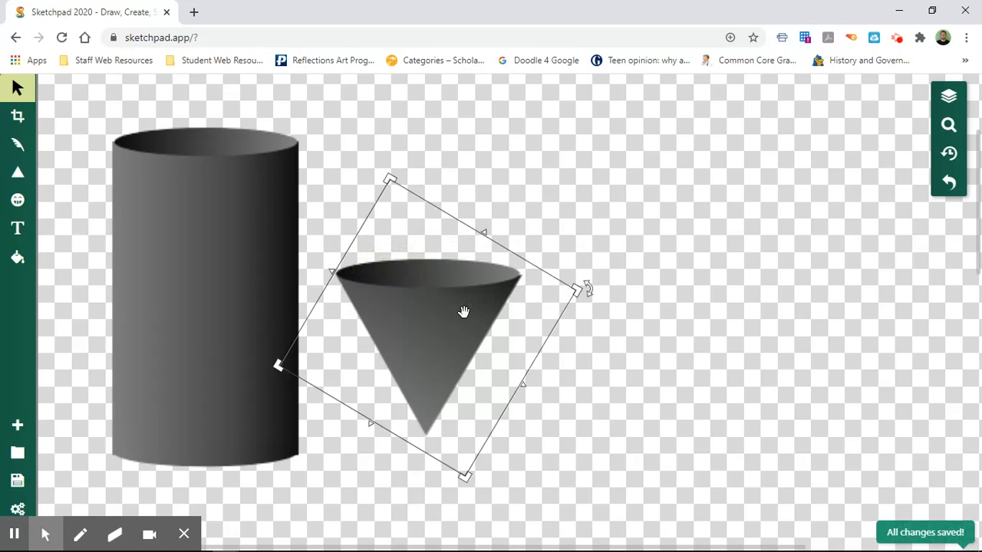
left_click(466, 276)
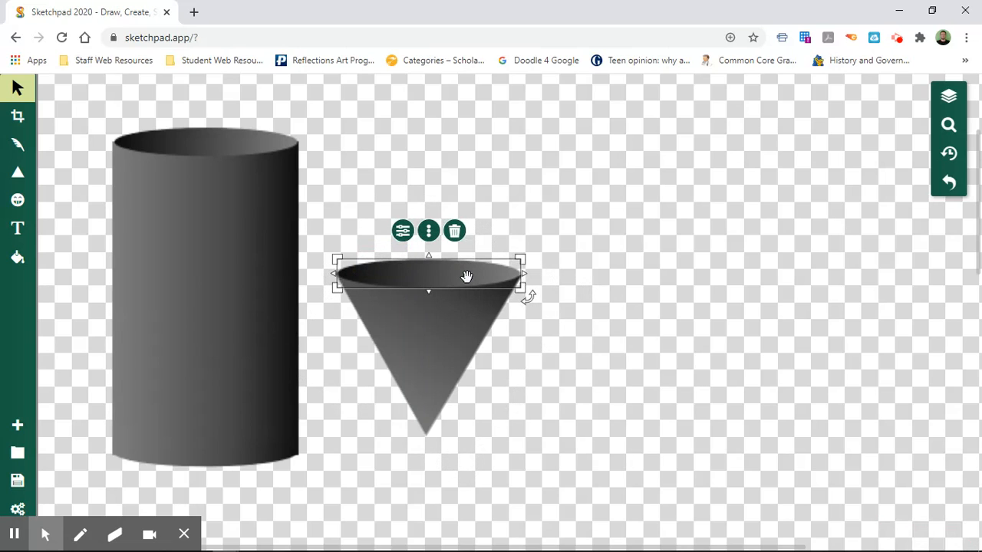
left_click(677, 335)
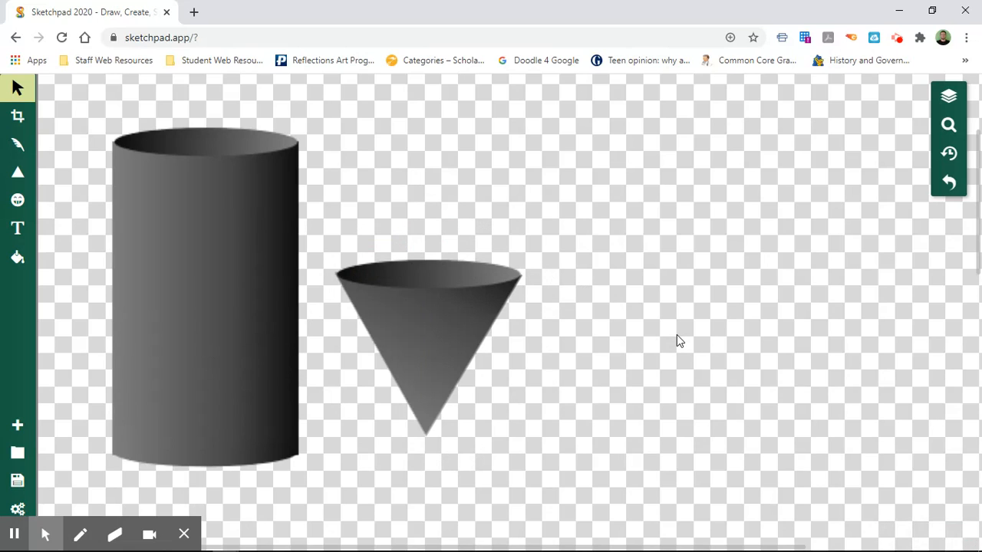
left_click(433, 322)
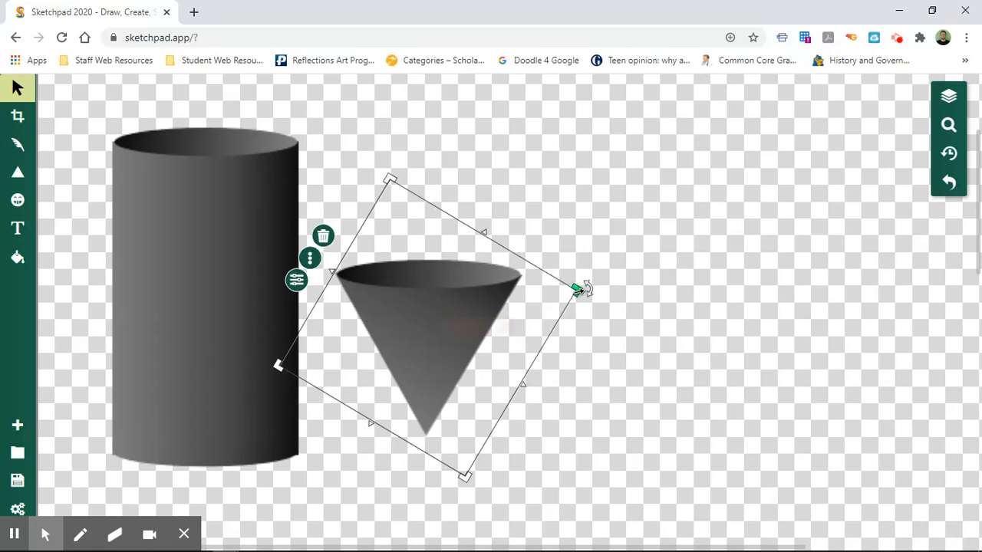
mouse_move(577, 289)
left_mouse_down()
mouse_move(594, 288)
mouse_move(576, 292)
left_mouse_up()
left_click(635, 299)
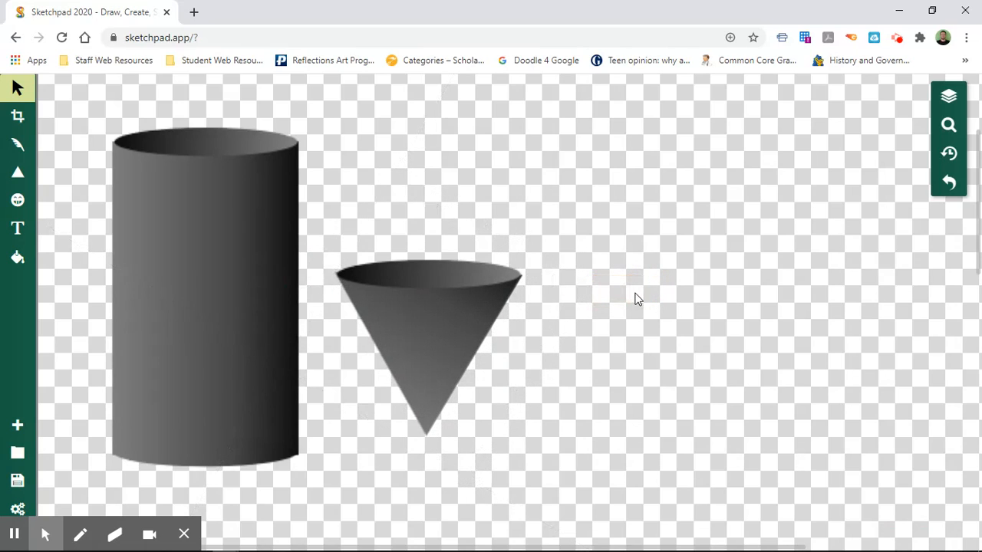
left_click(497, 264)
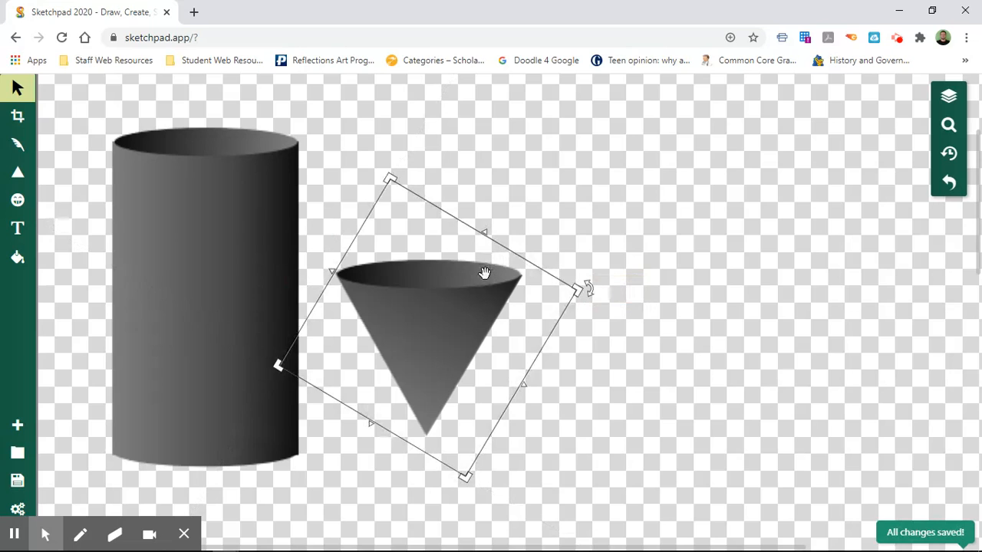
left_click(483, 274)
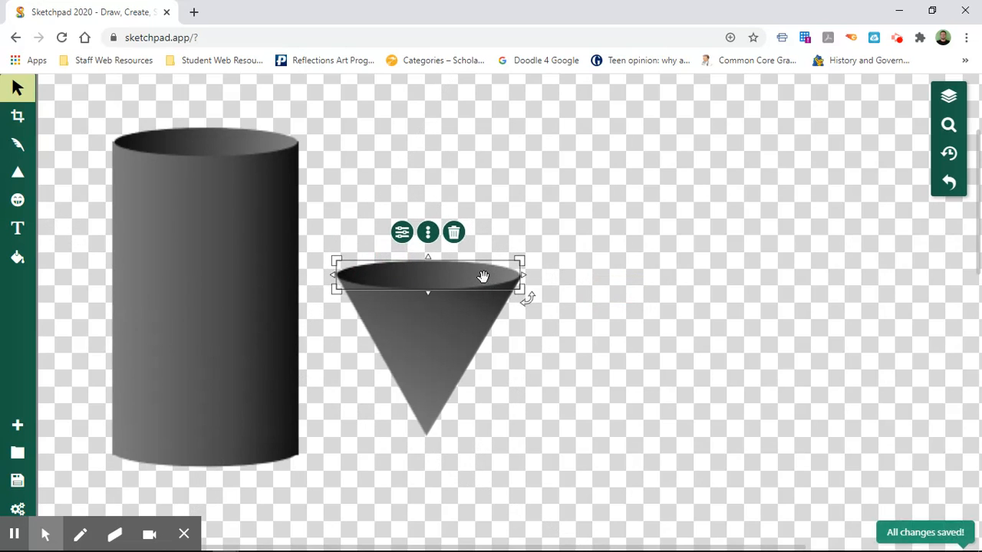
left_click(629, 309)
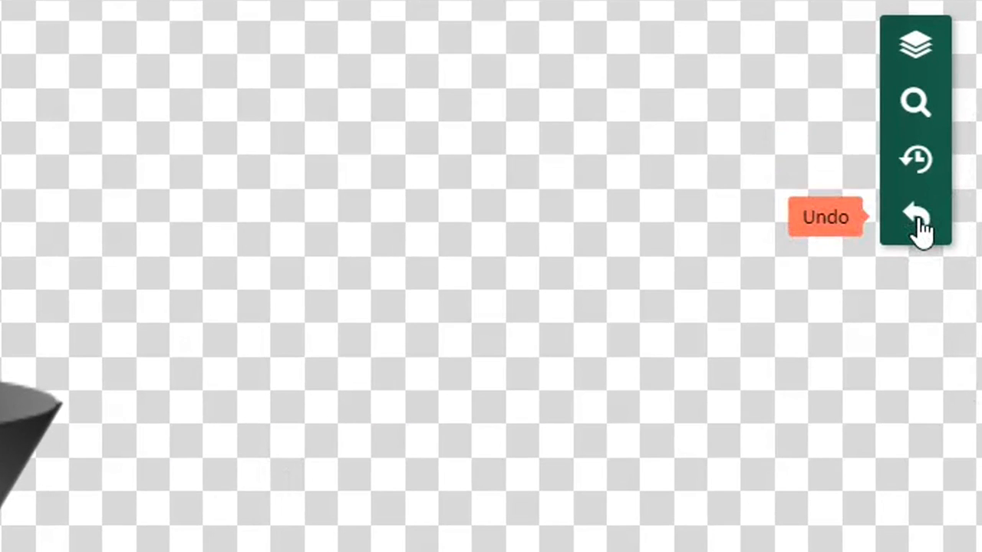
Undo the last three small adjustments to the cone's ellipse and triangle
left_click(917, 221)
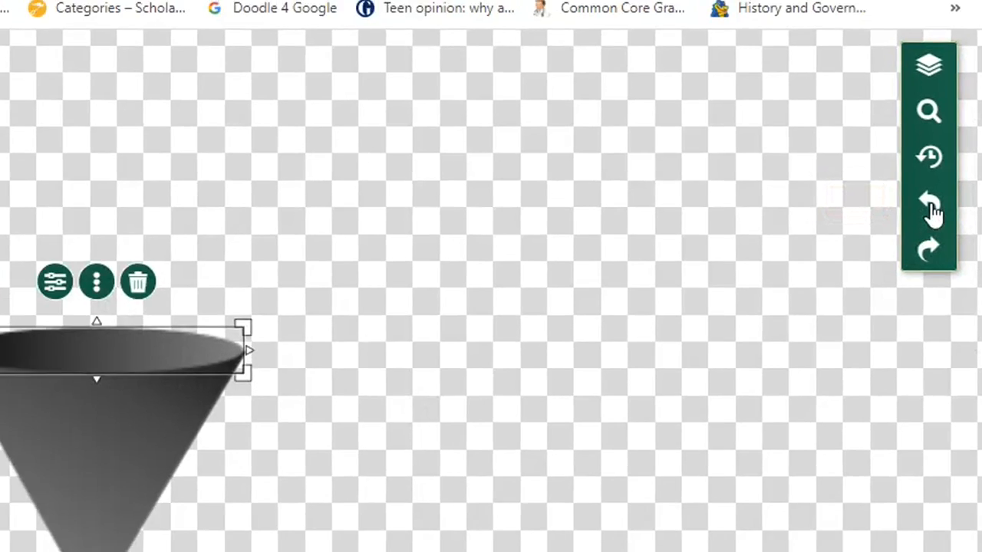
left_click(919, 225)
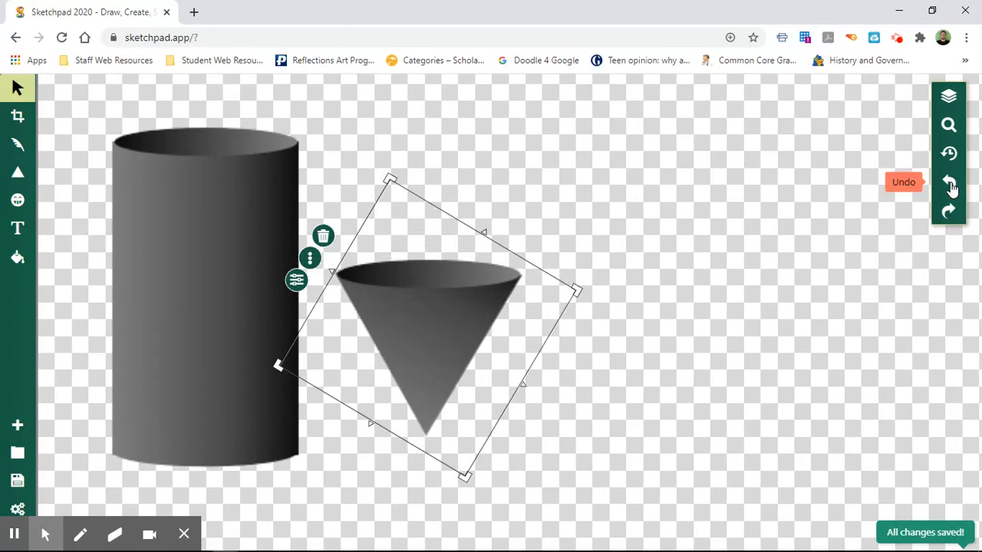
left_click(949, 184)
left_click(841, 278)
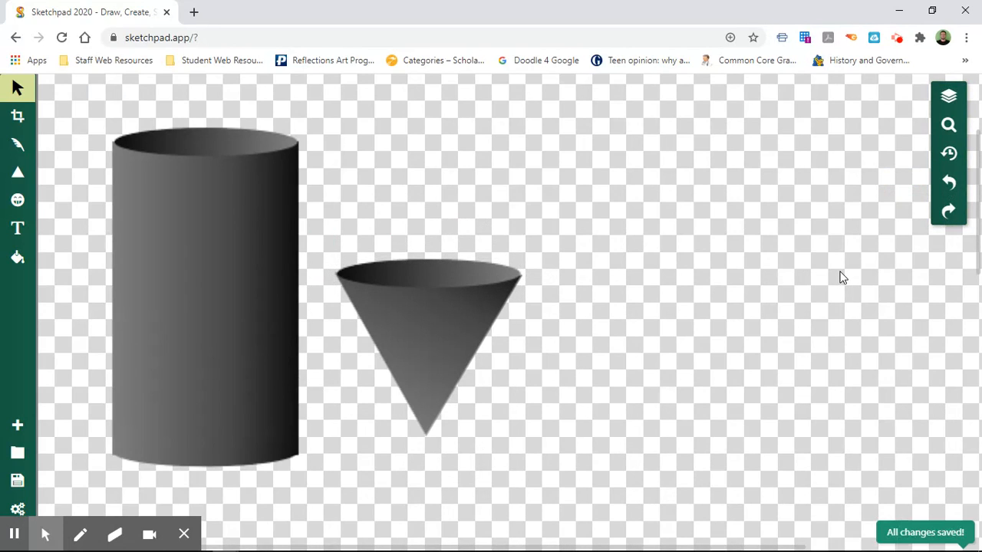
Redirect the cone triangle's gradient with Vector Fill so it runs across from gray at its left edge to black at its right edge
left_click(508, 342)
left_click(137, 320)
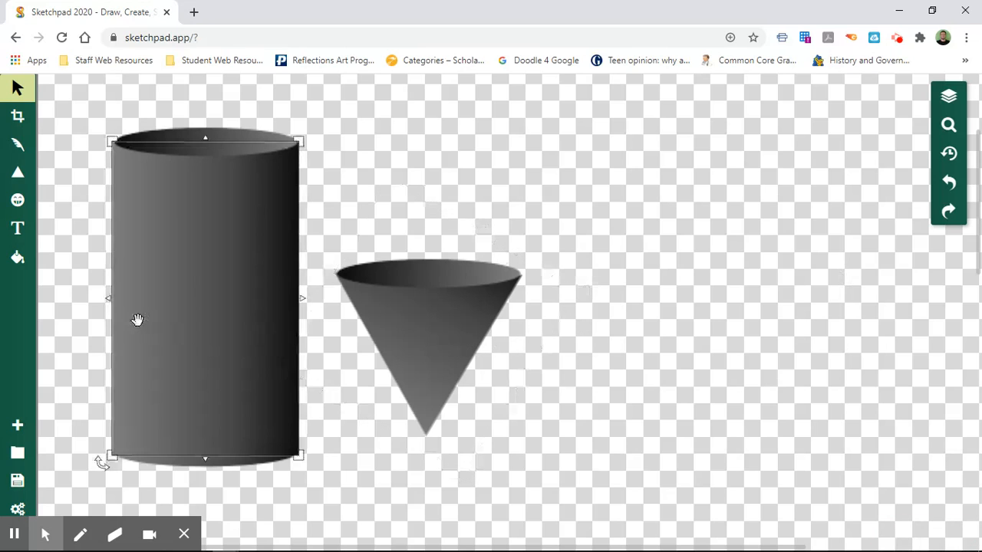
left_click(15, 262)
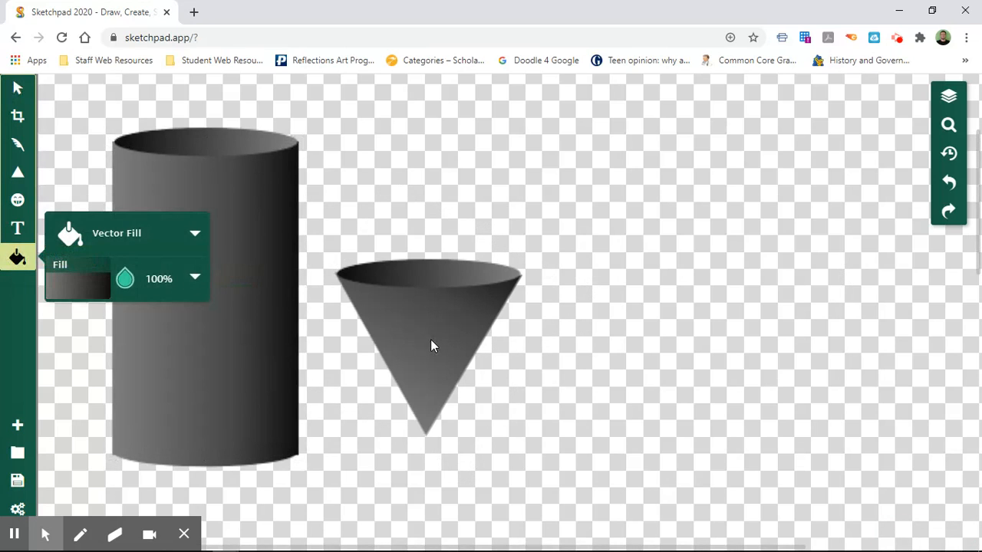
left_click(430, 339)
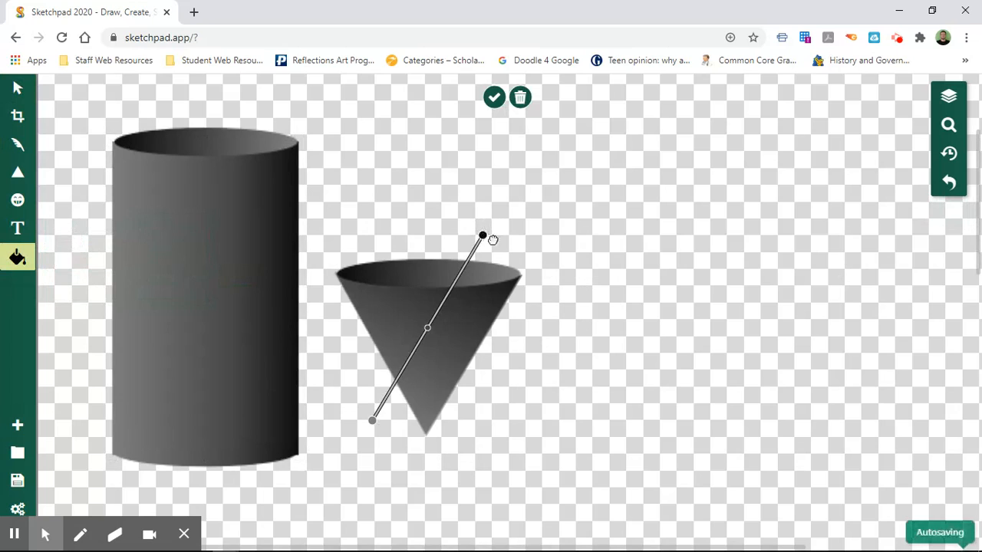
mouse_move(493, 240)
left_mouse_down()
mouse_move(523, 279)
mouse_move(517, 286)
left_mouse_up()
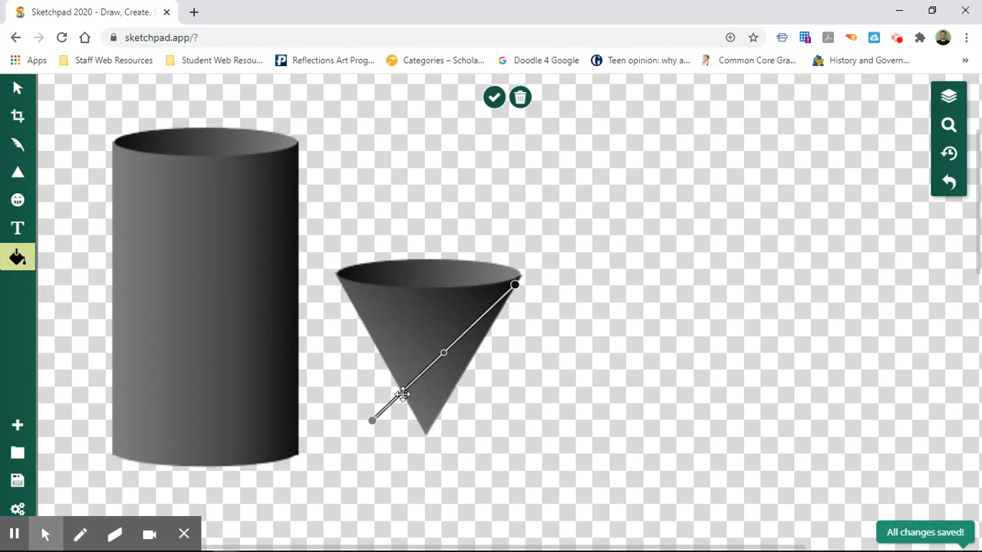
left_click_drag(372, 420, 386, 360)
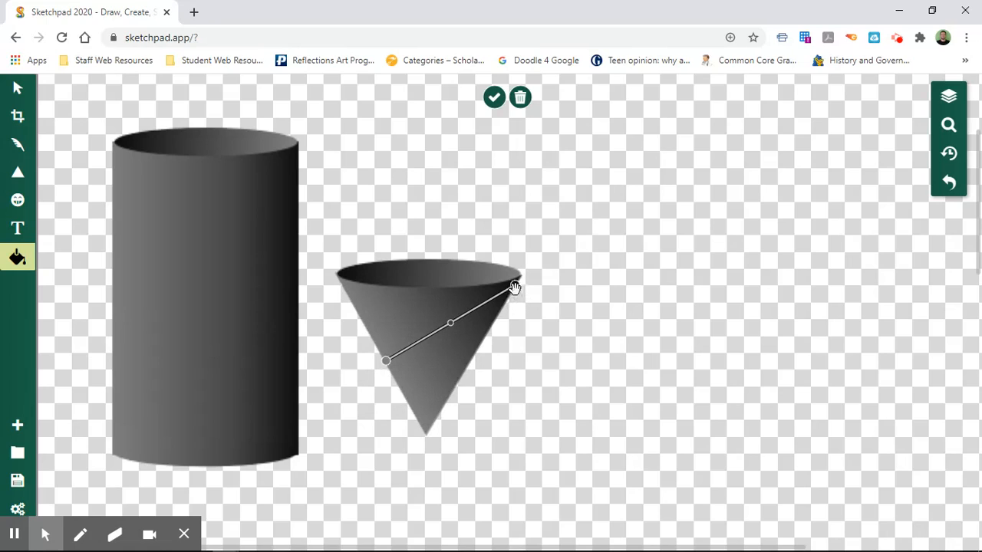
left_click_drag(514, 288, 495, 320)
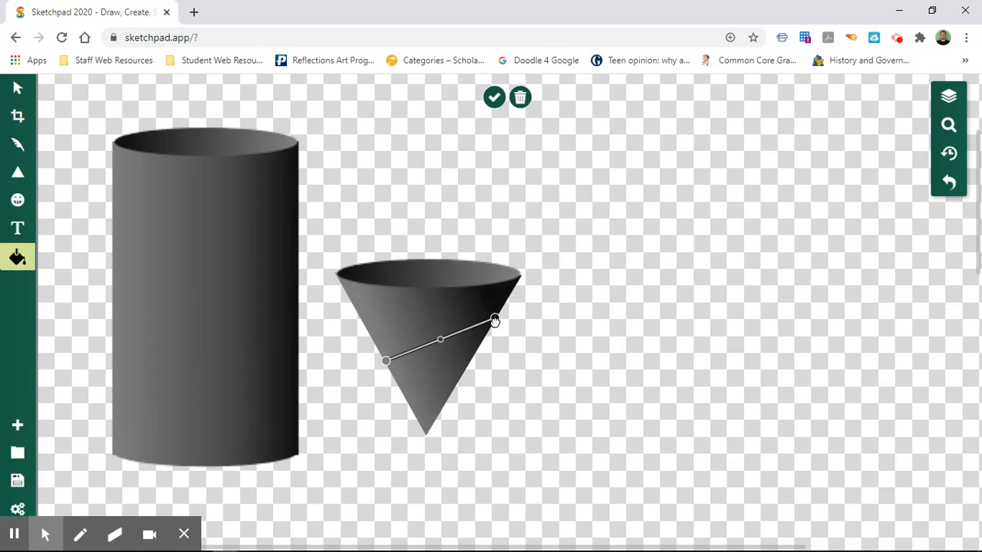
left_click(586, 320)
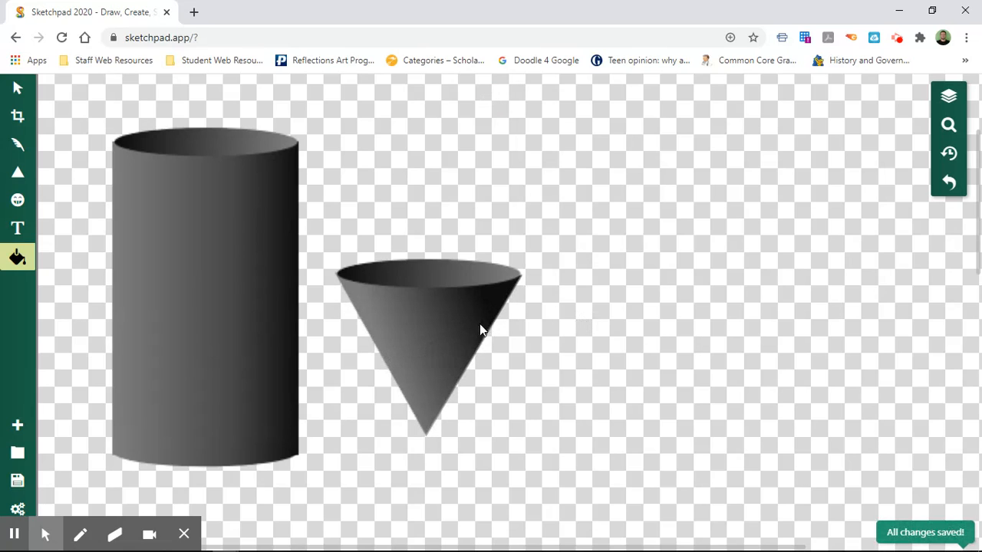
left_click(419, 359)
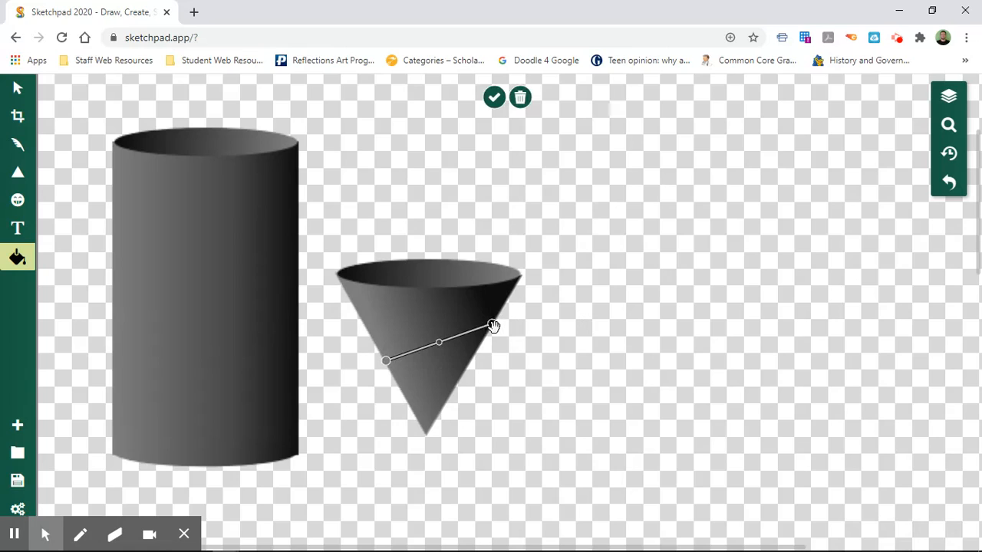
left_click_drag(493, 325, 480, 346)
left_click(504, 388)
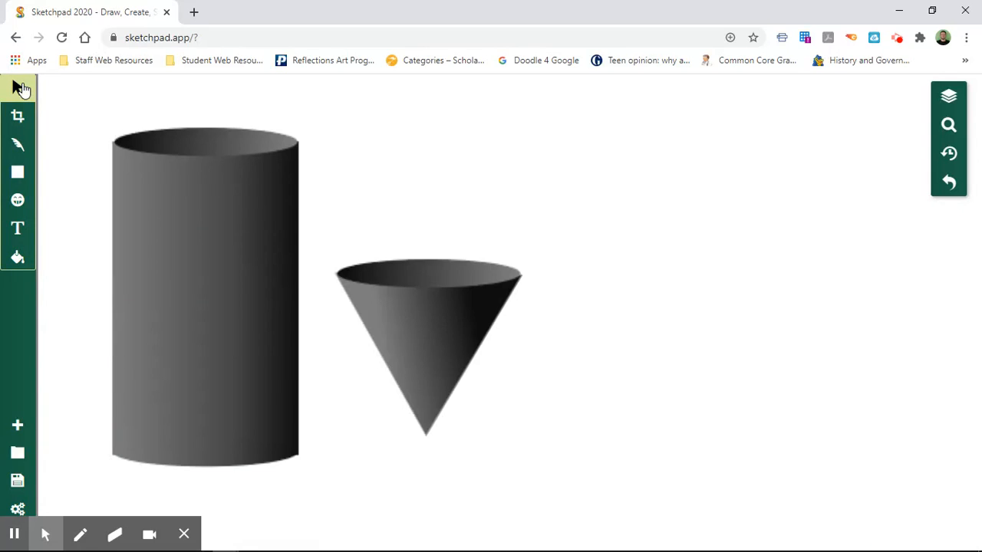
Draw a square with solid gray fill #7f7f7f to the right of the cone and shift it slightly upward
left_click(18, 177)
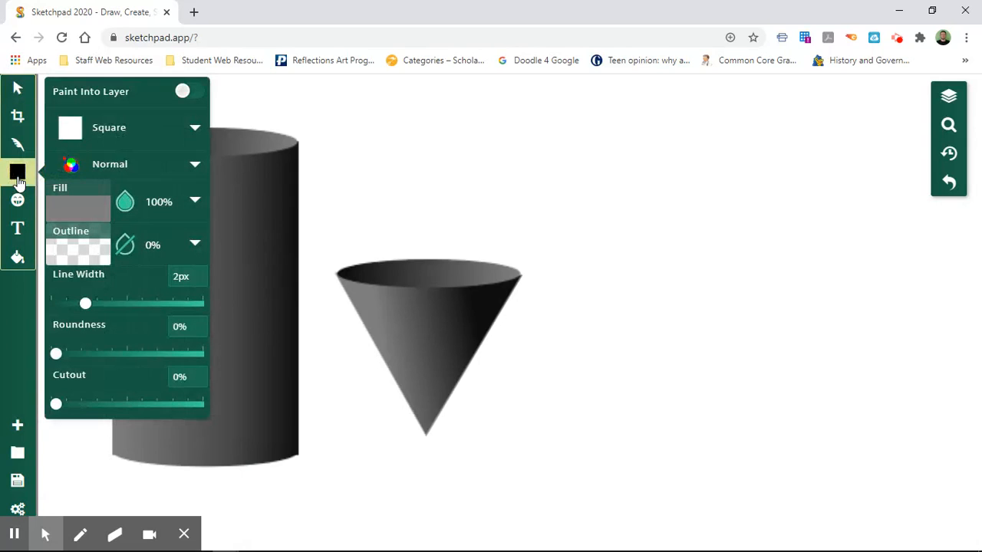
left_click(64, 207)
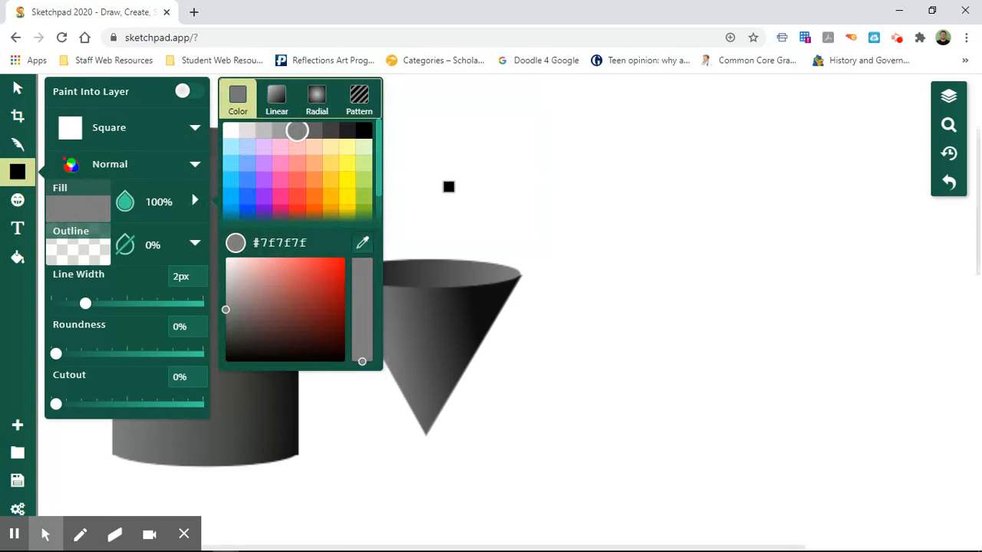
left_click(644, 285)
left_click_drag(644, 285, 729, 371)
left_click_drag(689, 306, 684, 259)
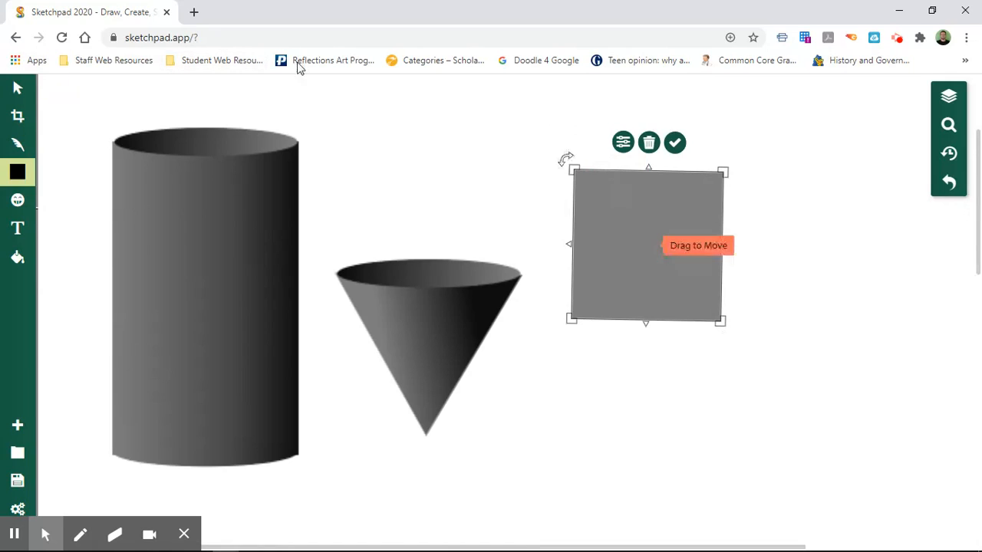
Copy the solid gray square beside the cone and paste duplicates of it over the original
left_click(17, 87)
left_click(583, 256)
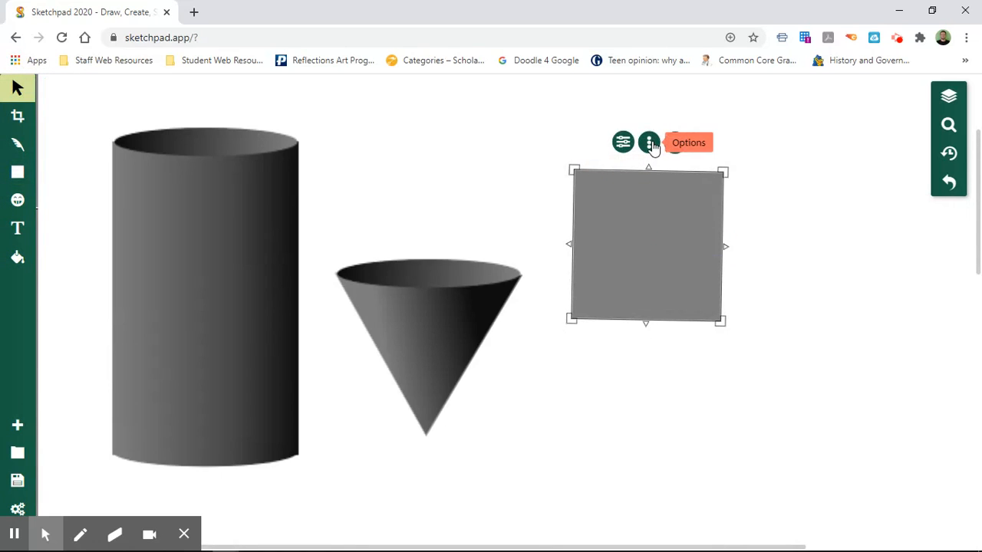
left_click(649, 143)
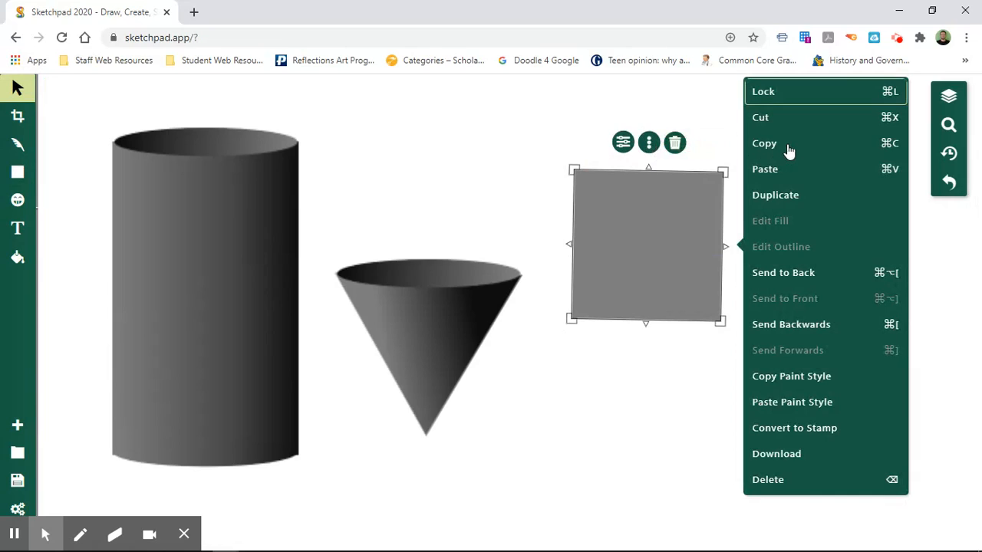
left_click(766, 149)
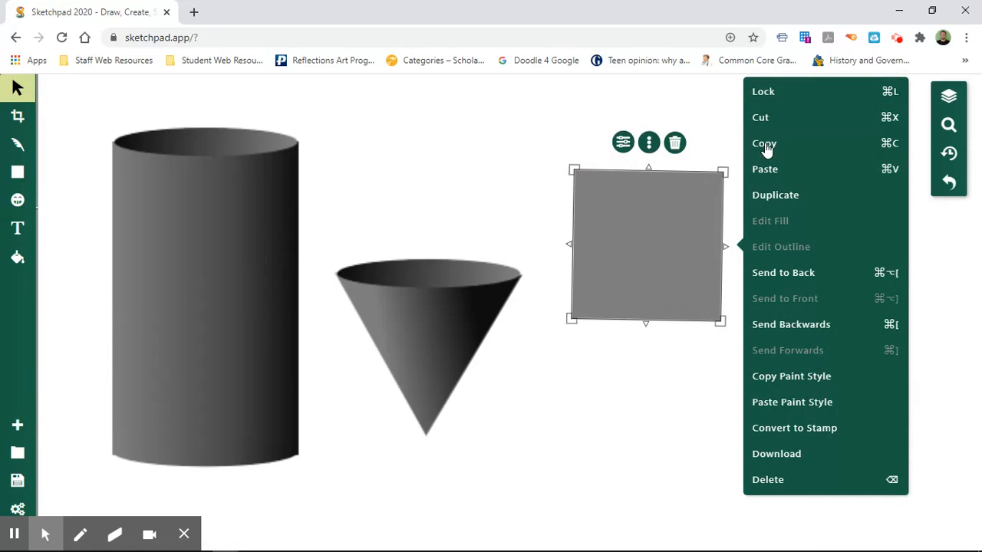
left_click(703, 116)
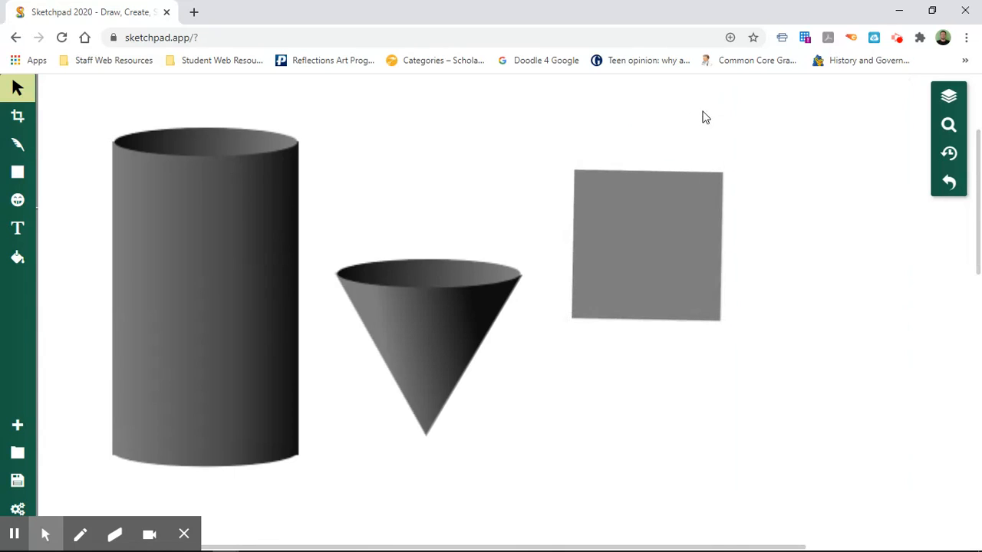
key("ctrl+v")
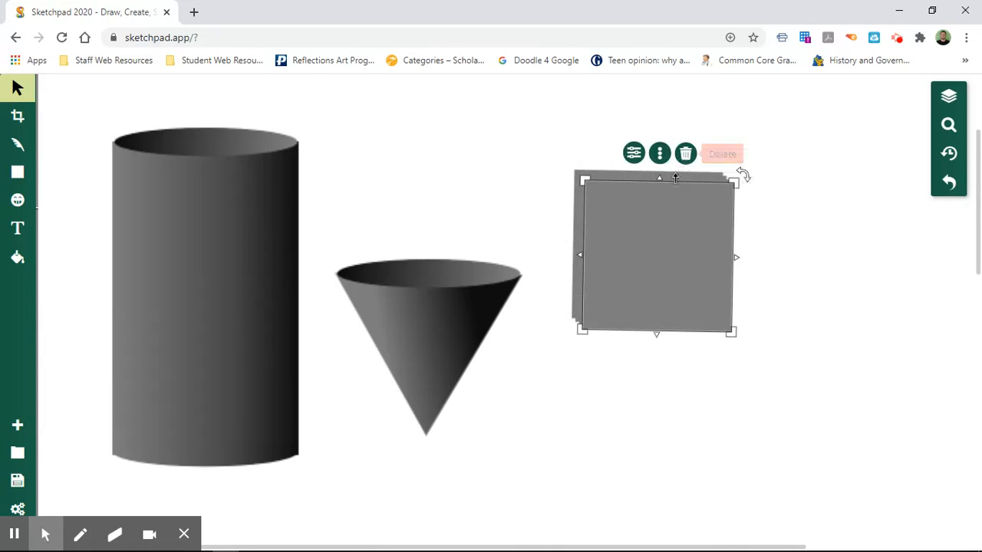
Offset one pasted square diagonally down and right so it partly overlaps the original, and delete the extra copy
left_click_drag(671, 220, 784, 467)
key("ctrl+z")
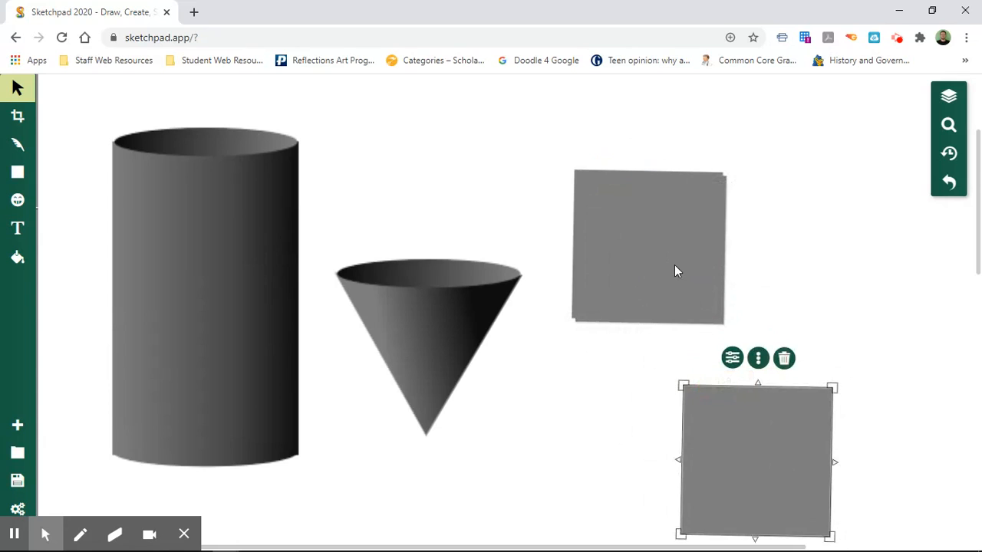
left_click_drag(674, 265, 715, 275)
left_click(762, 418)
key("Delete")
left_click(839, 287)
left_click(884, 371)
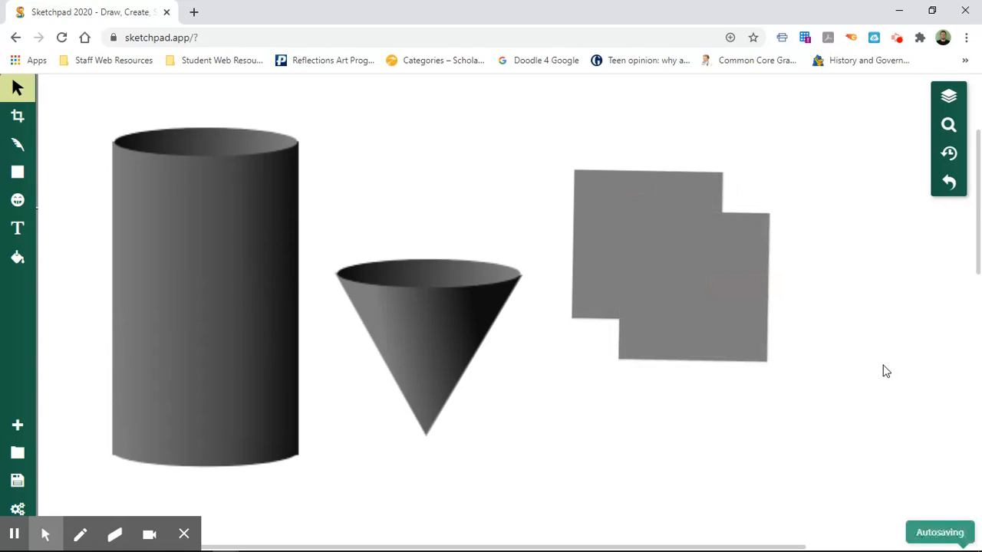
Recolor the front overlapping square with a solid light gray using Vector Fill
left_click(699, 272)
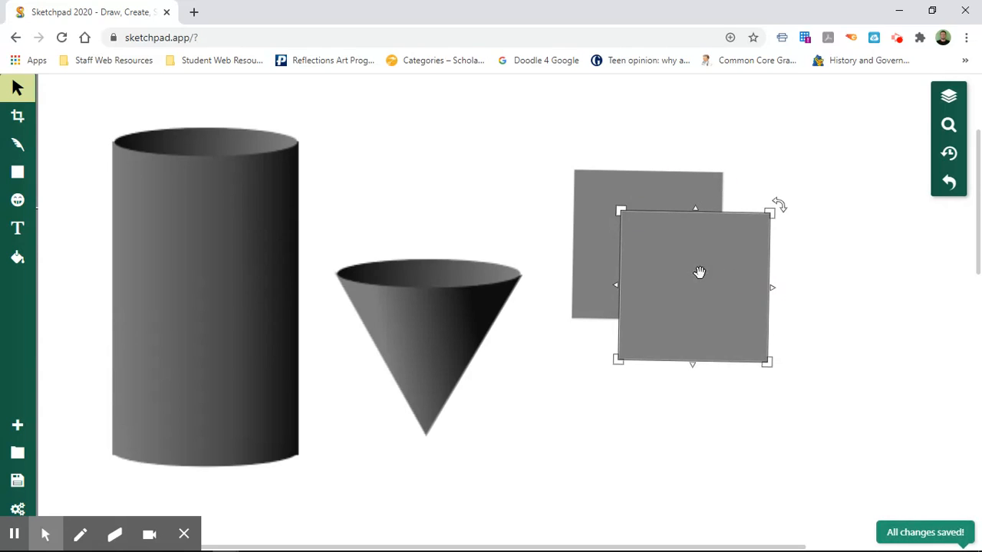
left_click(699, 272)
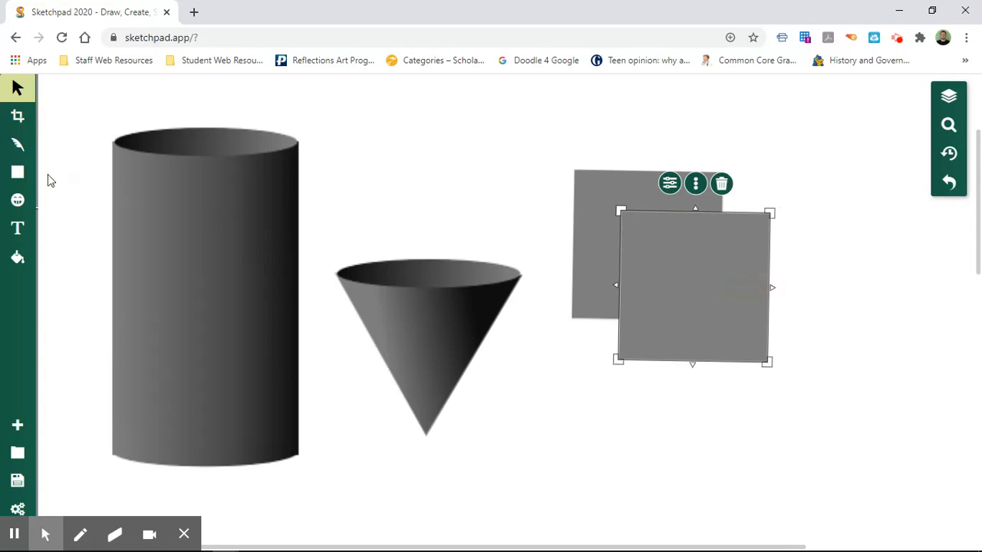
left_click(18, 261)
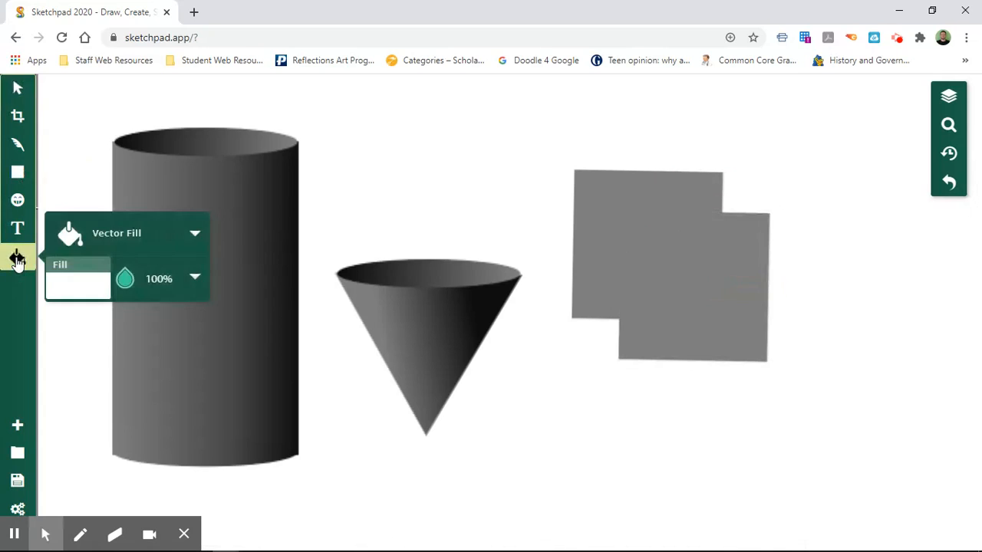
left_click(55, 283)
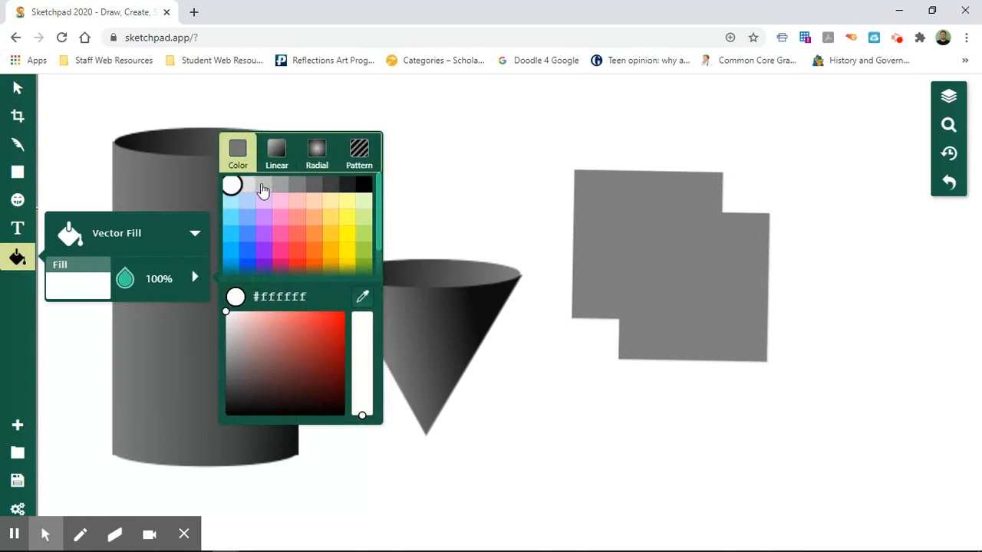
left_click(263, 185)
left_click(672, 263)
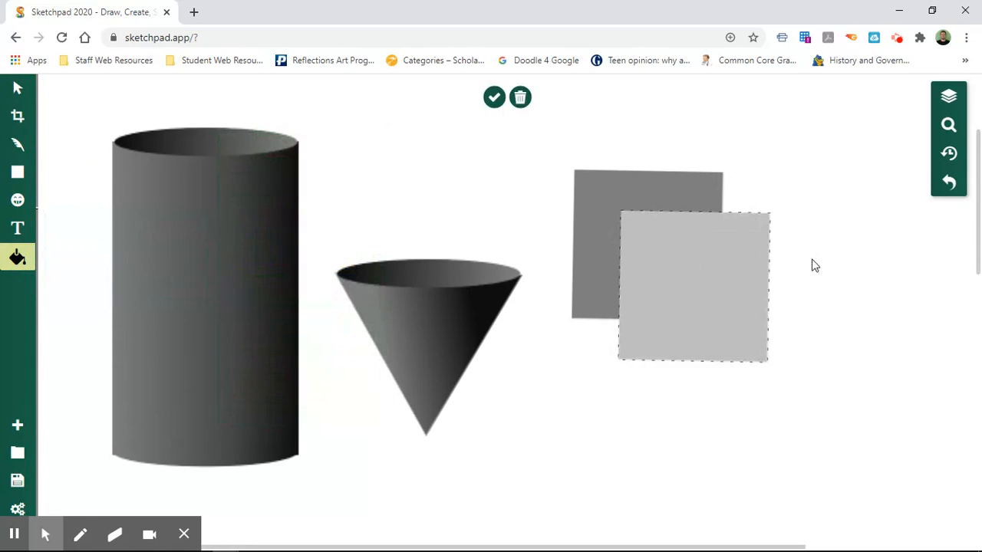
left_click(495, 96)
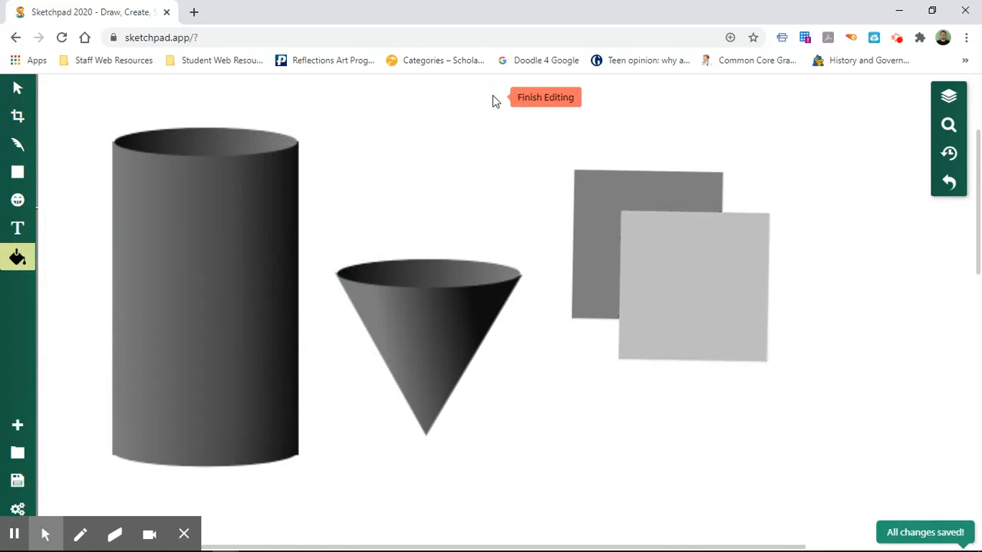
left_click(20, 89)
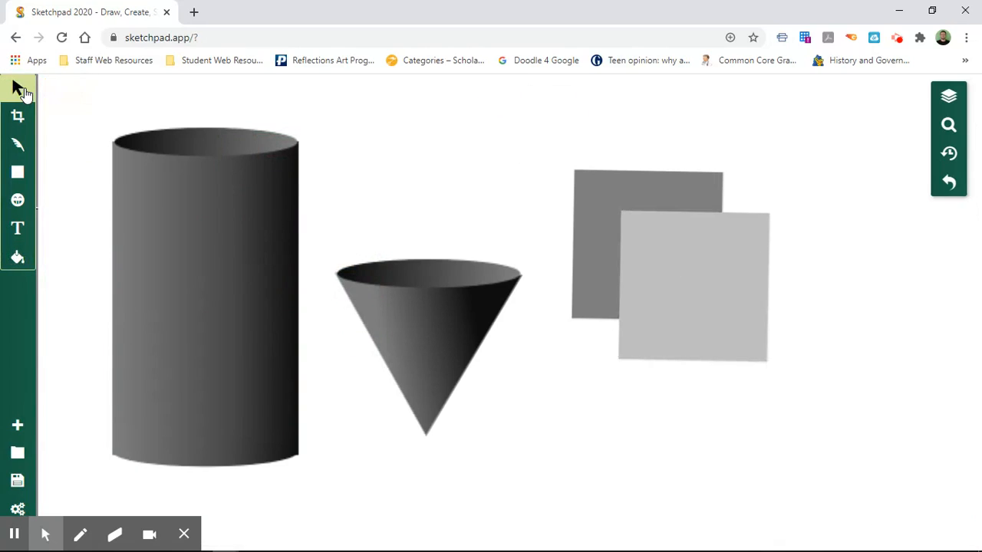
left_click(275, 253)
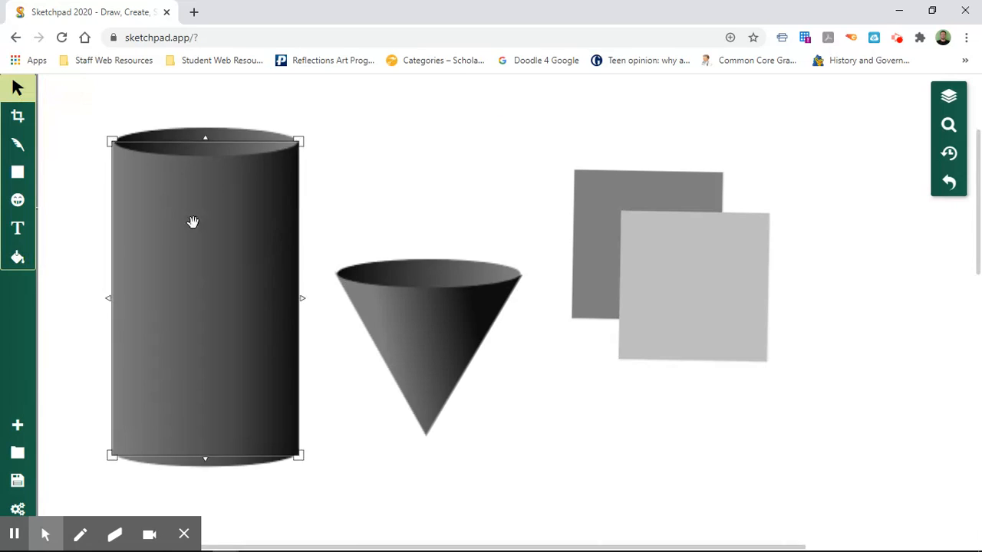
Draw the cube's left side face with the Line tool as a closed 2px black outline joining the left corners of both squares
left_click(17, 151)
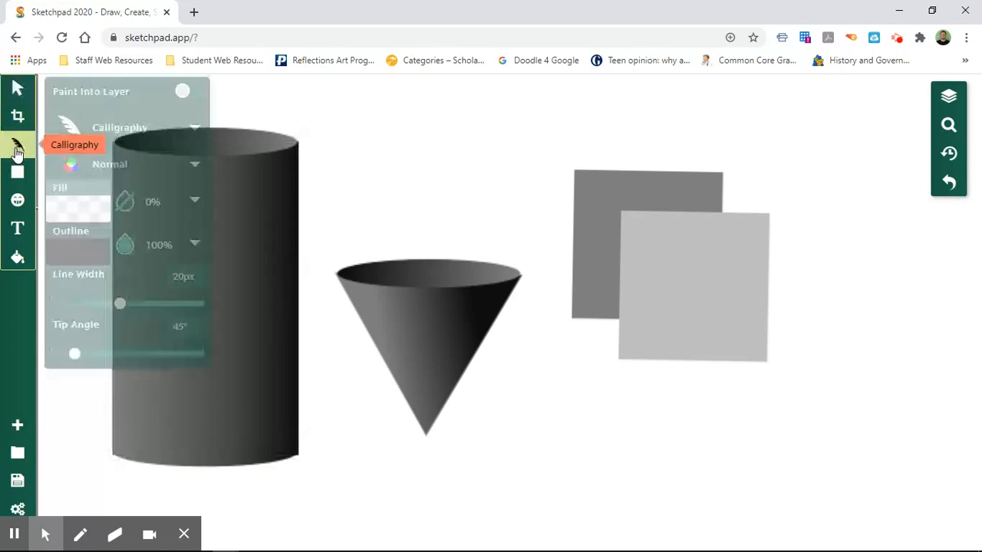
left_click(193, 130)
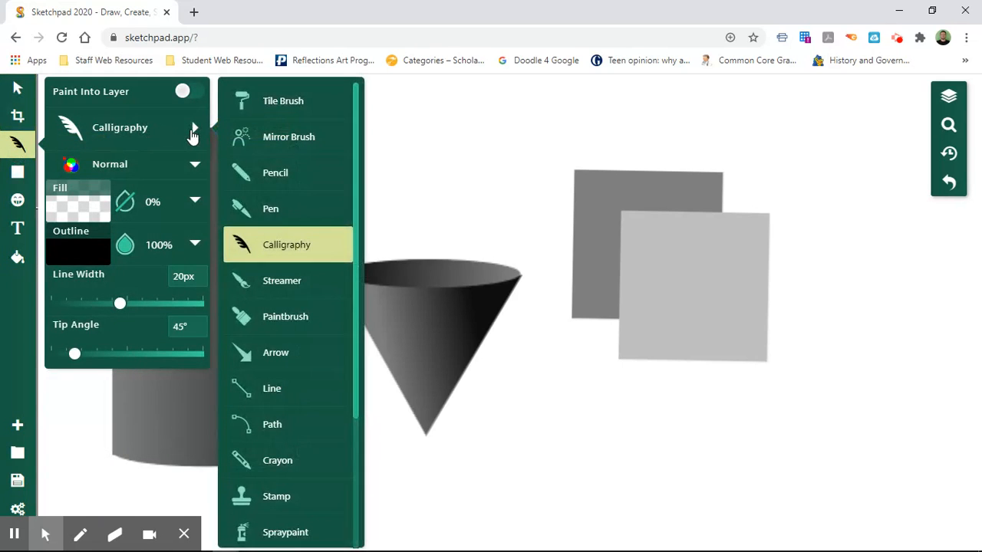
left_click(281, 388)
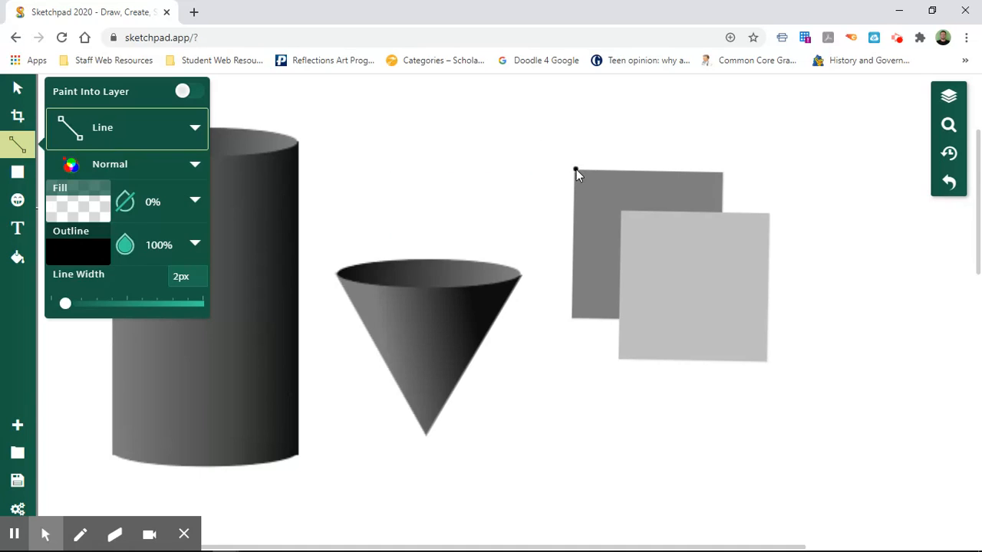
mouse_move(576, 170)
left_mouse_down()
mouse_move(621, 210)
mouse_move(620, 365)
mouse_move(571, 318)
mouse_move(579, 175)
left_mouse_up()
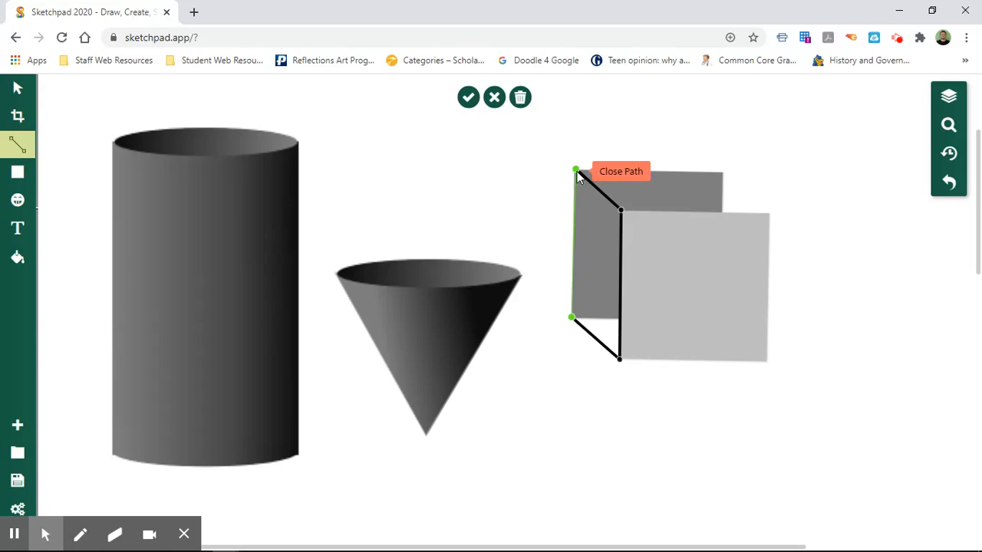
left_click(578, 176)
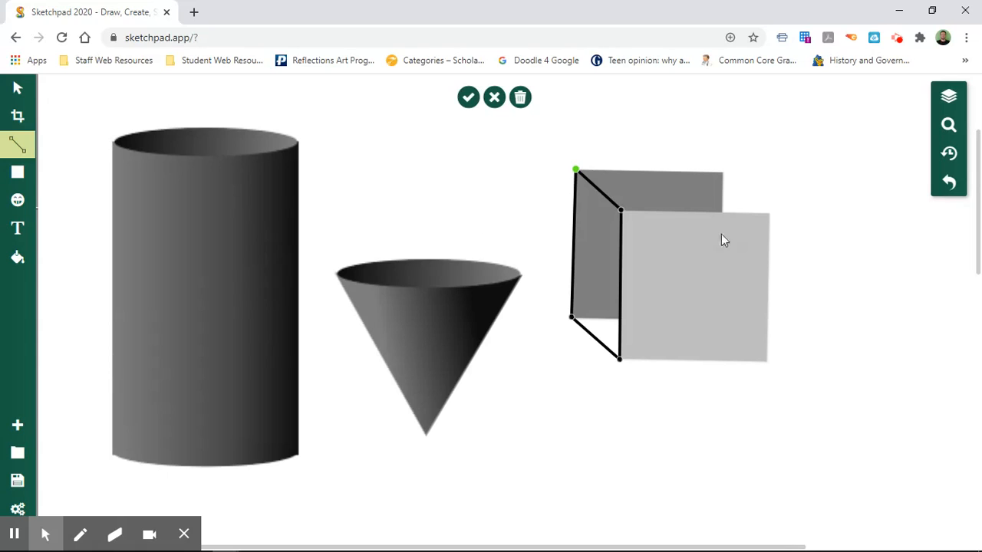
left_click(17, 144)
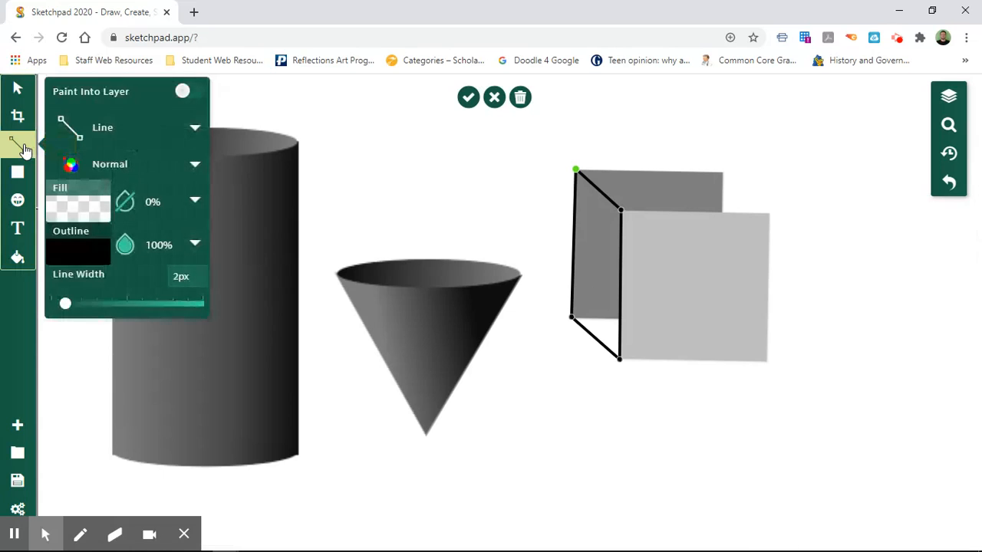
left_click(66, 127)
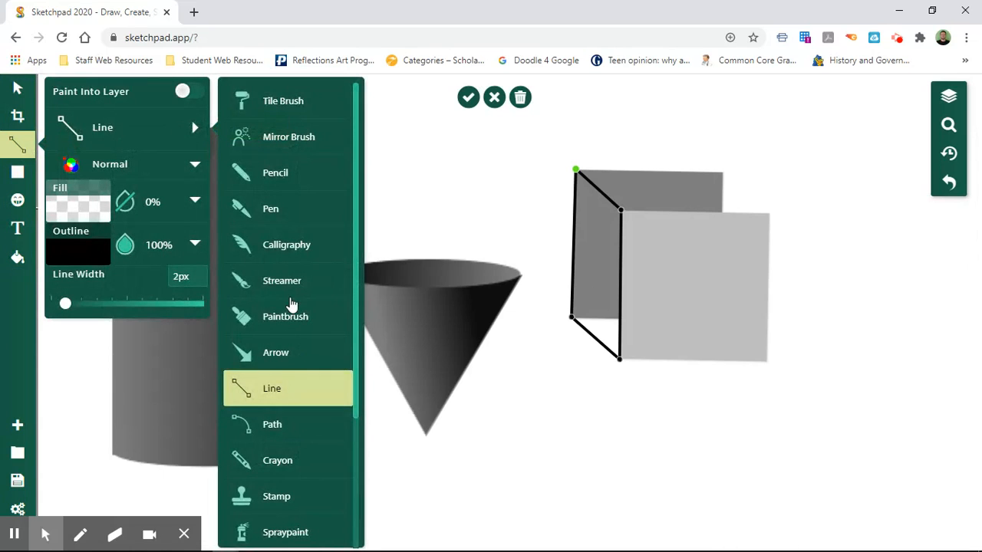
left_click(289, 384)
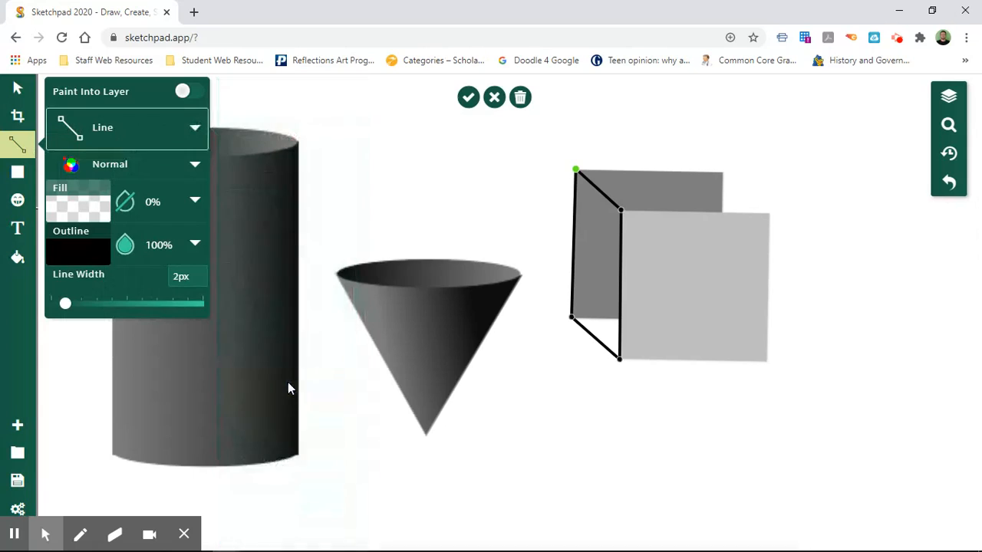
left_click(769, 217)
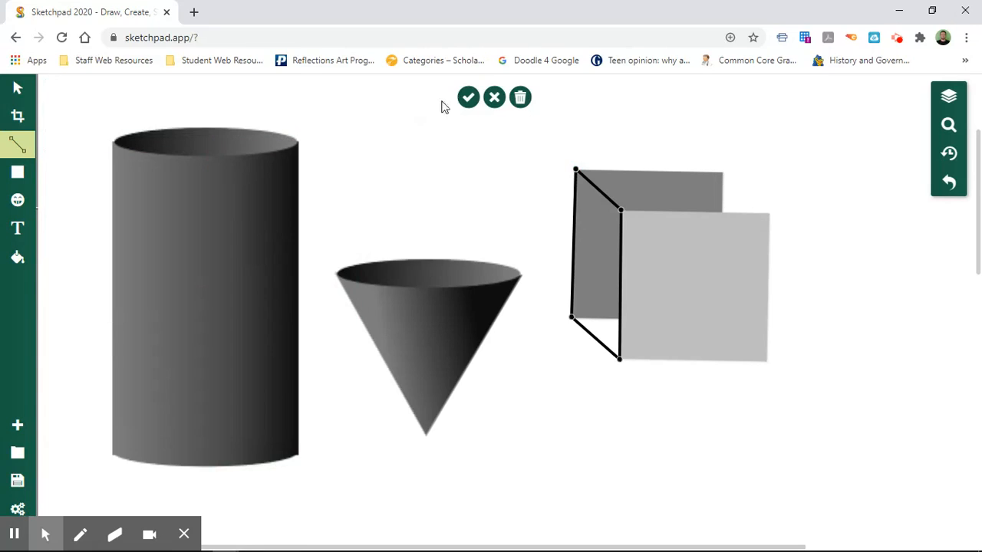
left_click(468, 98)
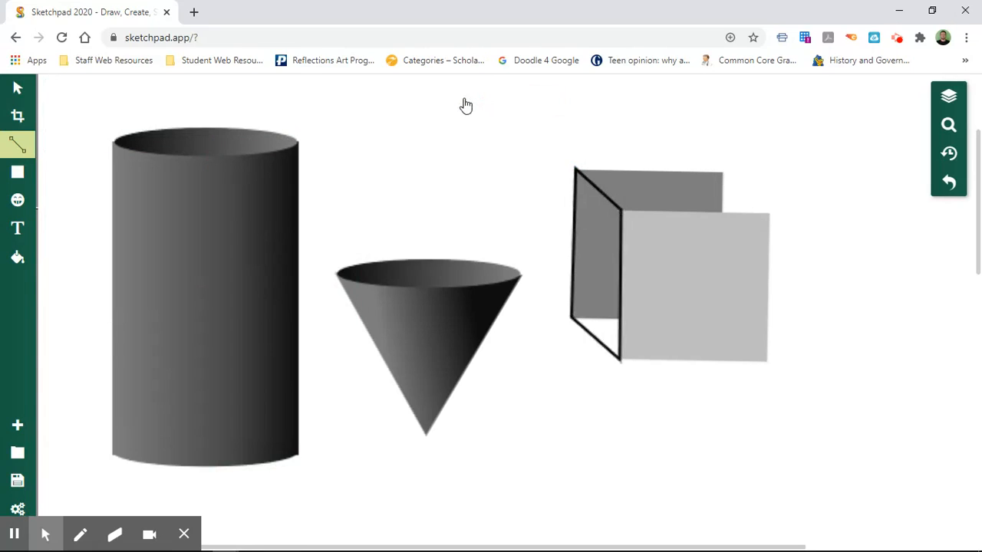
Draw the cube's top face as a closed black line outline joining the upper corners of the back and front squares
left_click(721, 175)
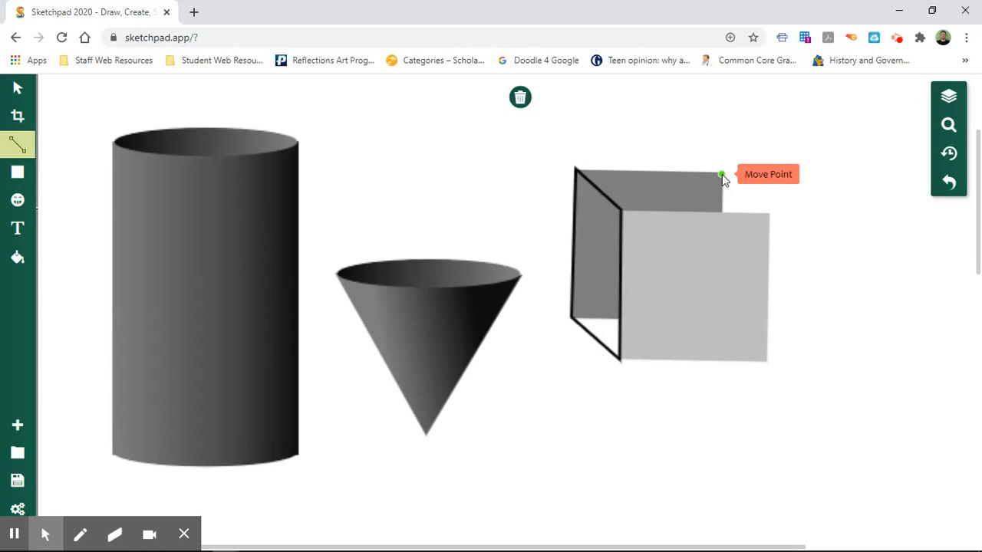
left_click(767, 215)
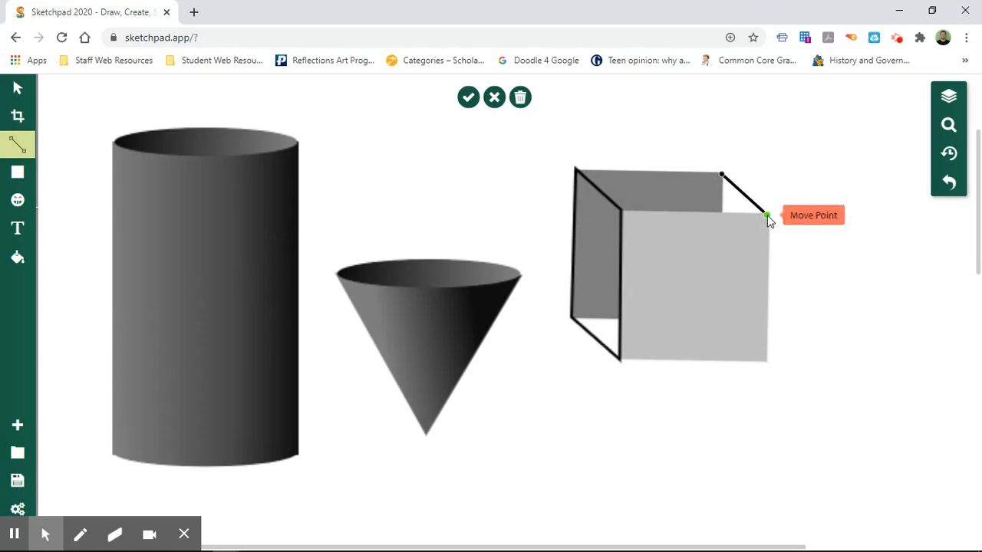
left_click(621, 211)
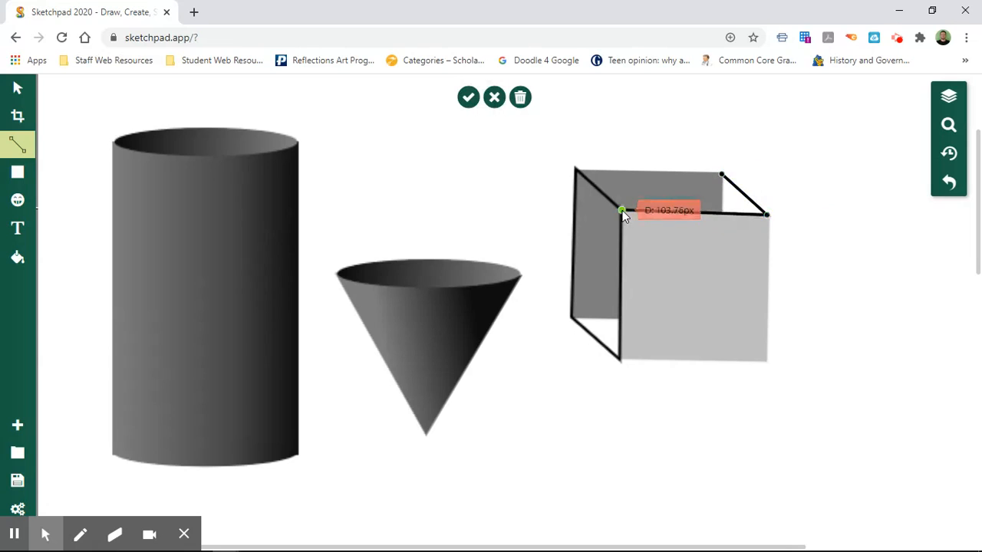
left_click(575, 169)
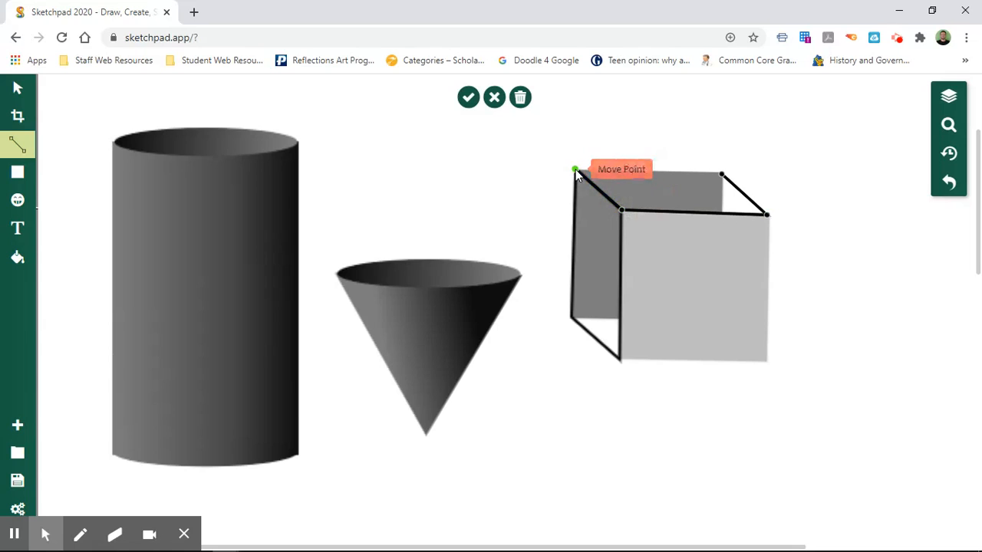
left_click(727, 183)
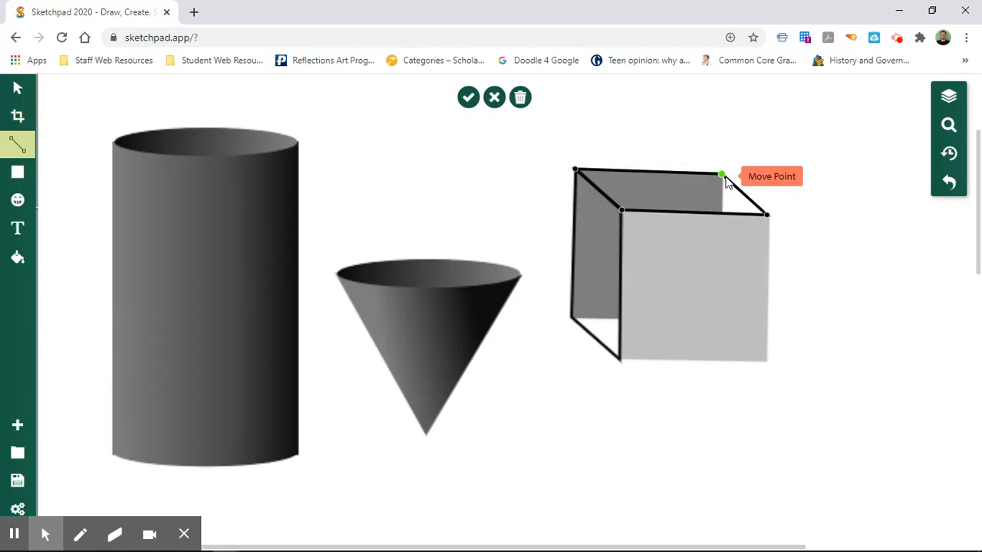
left_click(468, 98)
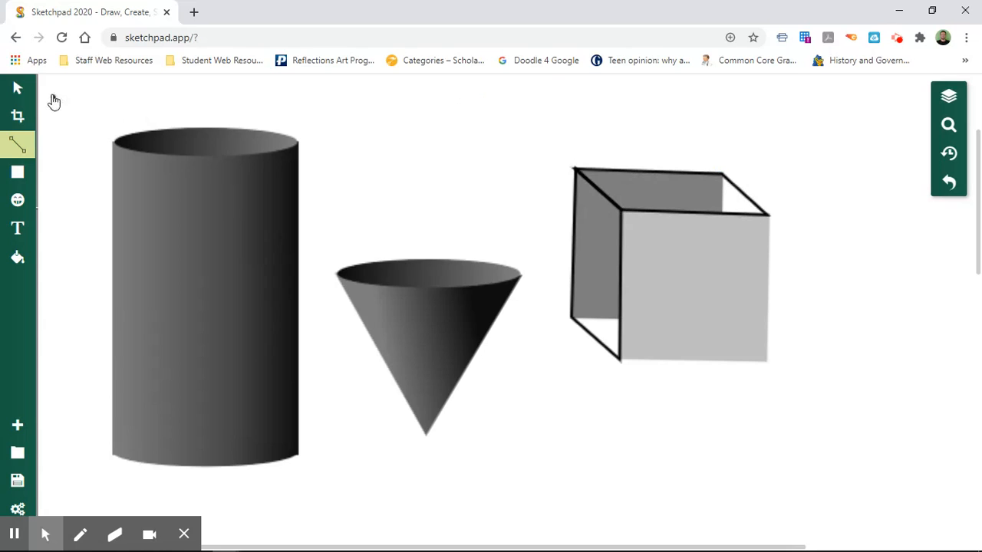
Delete the darker gray back square from behind the cube's outlined faces
left_click(17, 89)
left_click(594, 244)
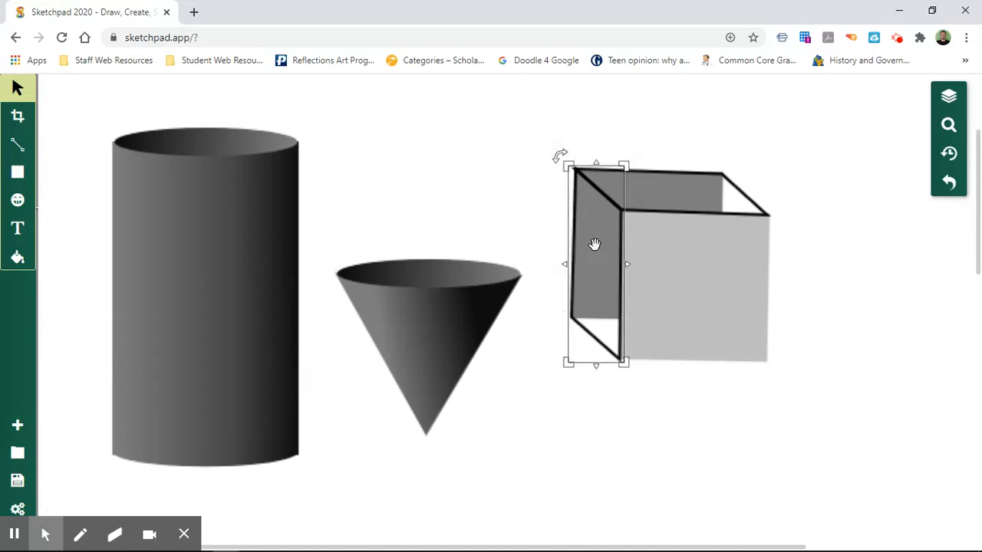
left_click(690, 196)
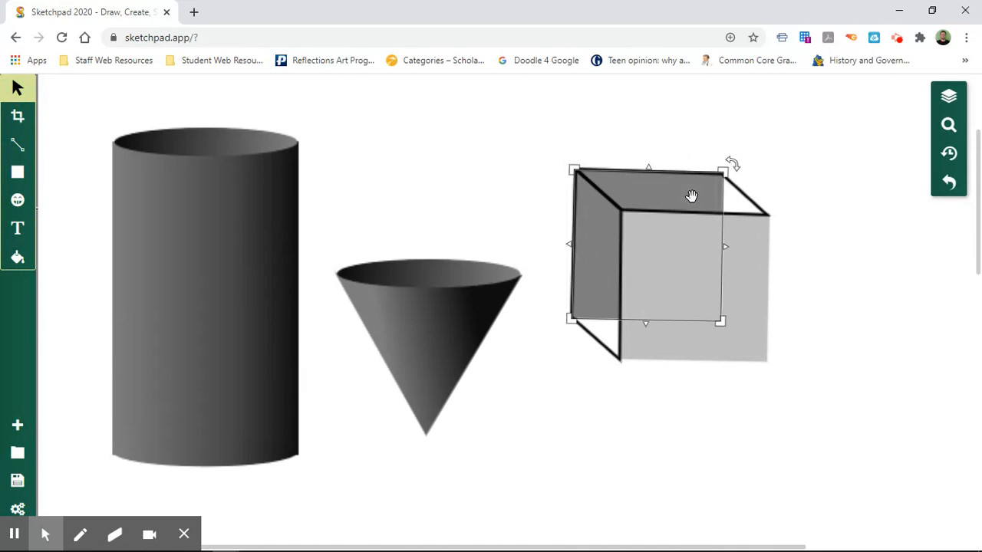
key("Delete")
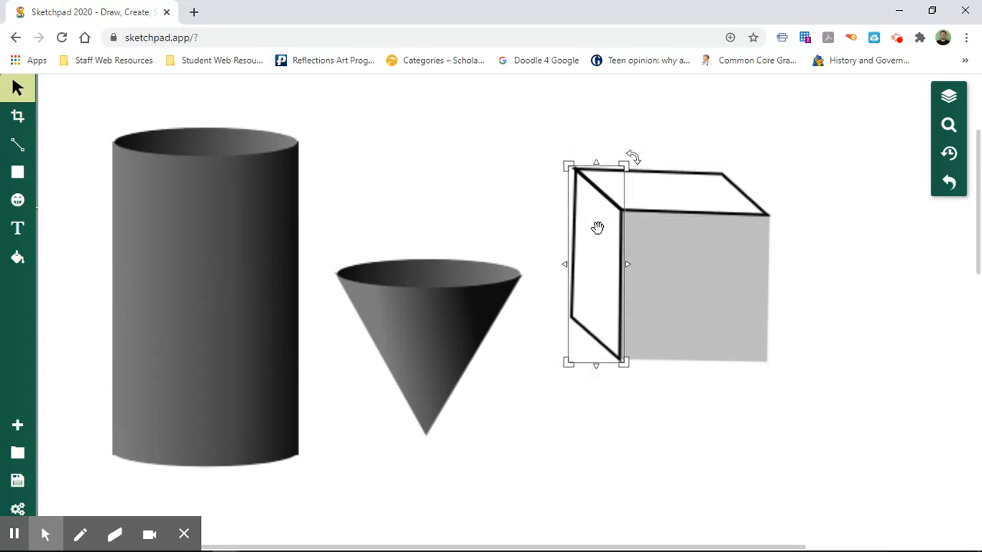
Style the cube's left side face with a gray-to-black linear gradient at 100% fill opacity and 0% outline opacity
left_click(590, 262)
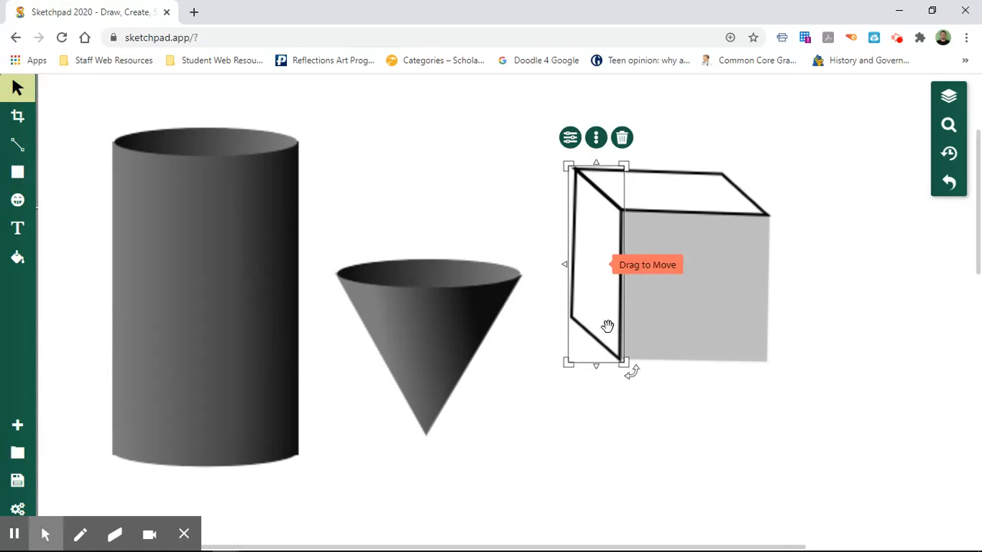
left_click(568, 139)
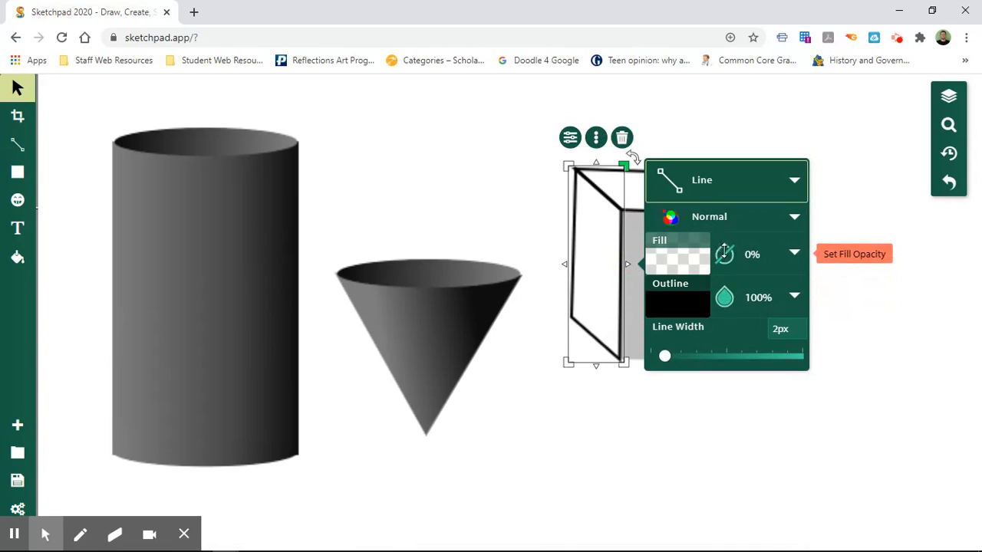
left_click(724, 254)
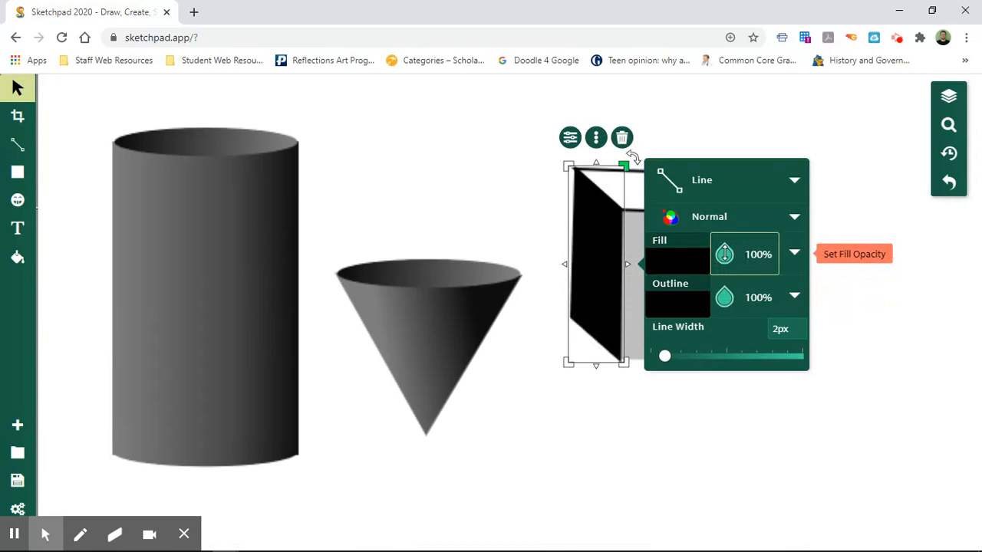
left_click(724, 298)
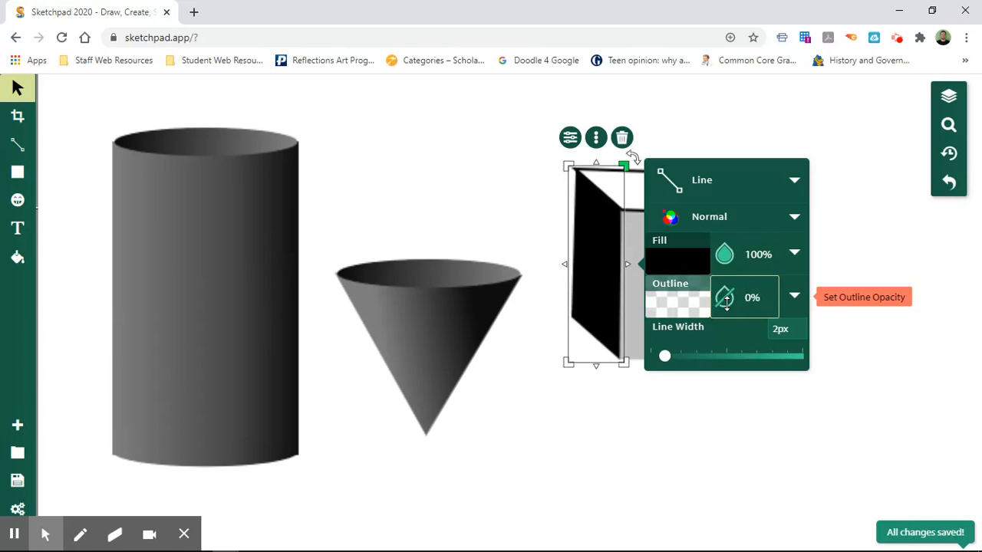
left_click(684, 267)
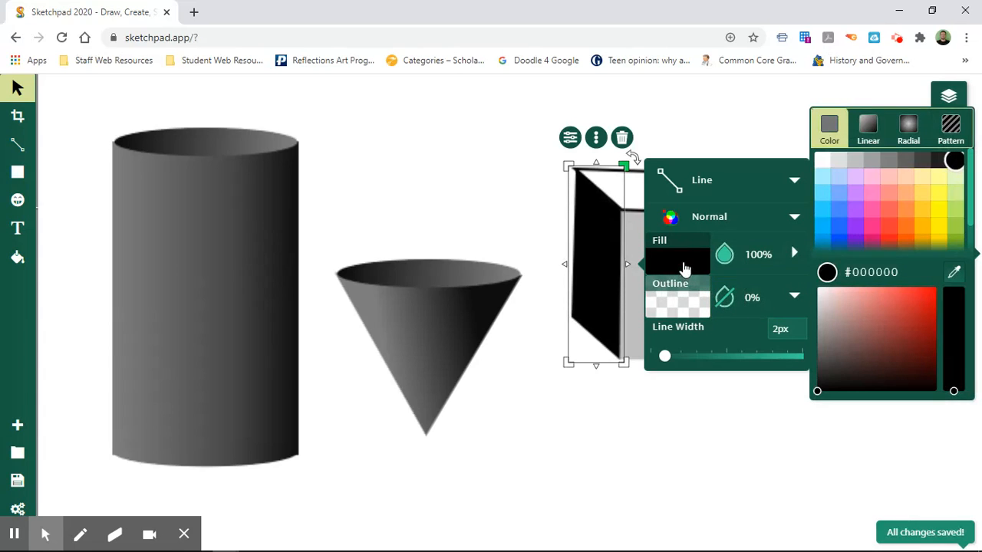
left_click(873, 131)
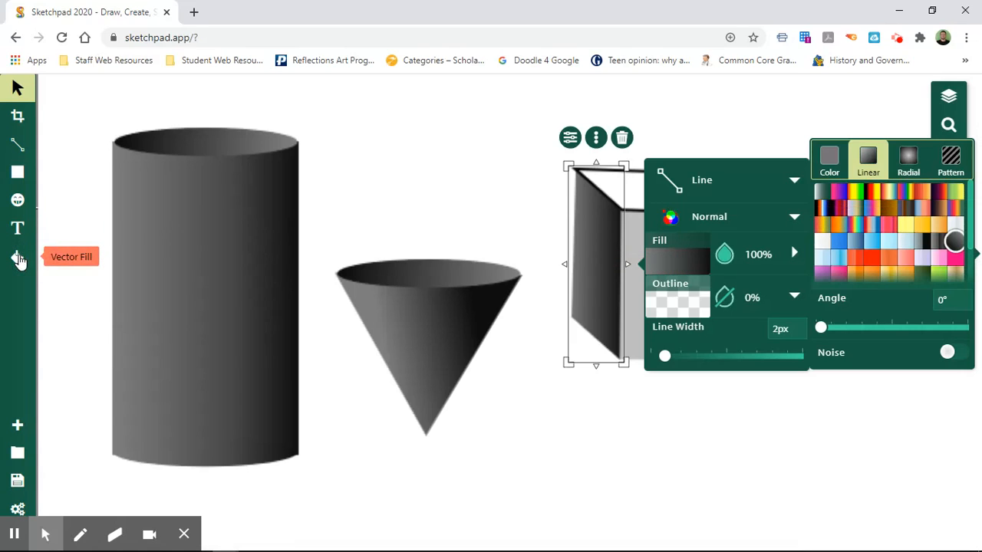
left_click(422, 102)
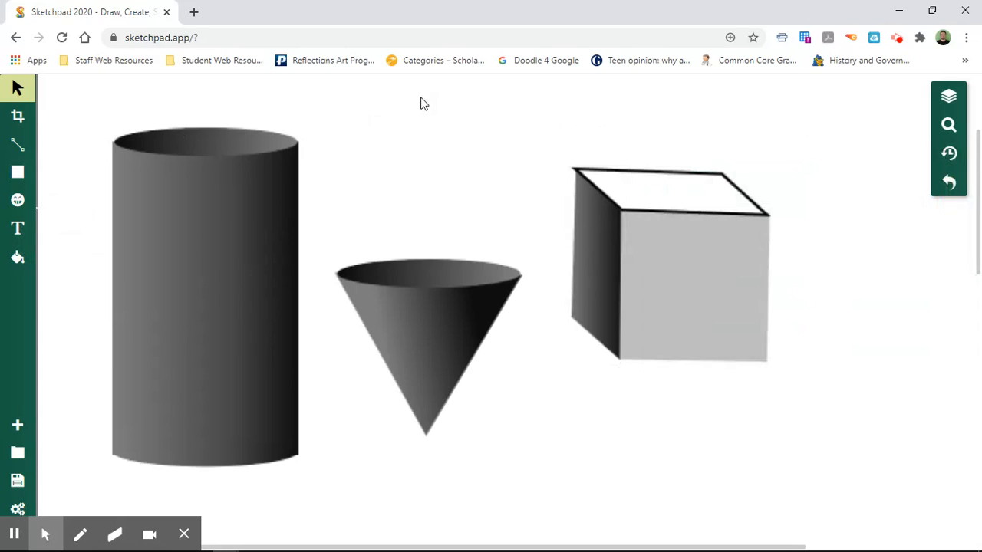
left_click(15, 259)
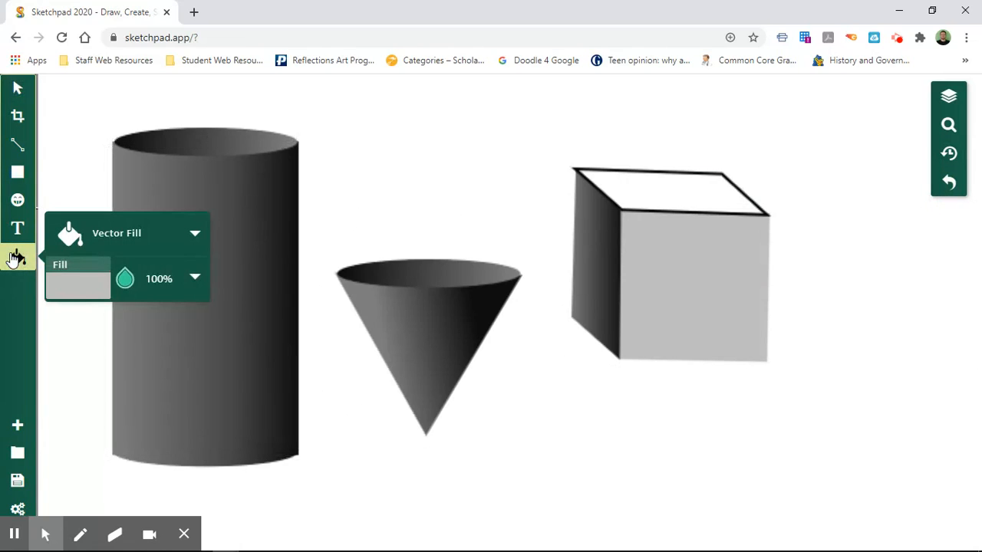
left_click(18, 90)
left_click(587, 238)
left_click(590, 239)
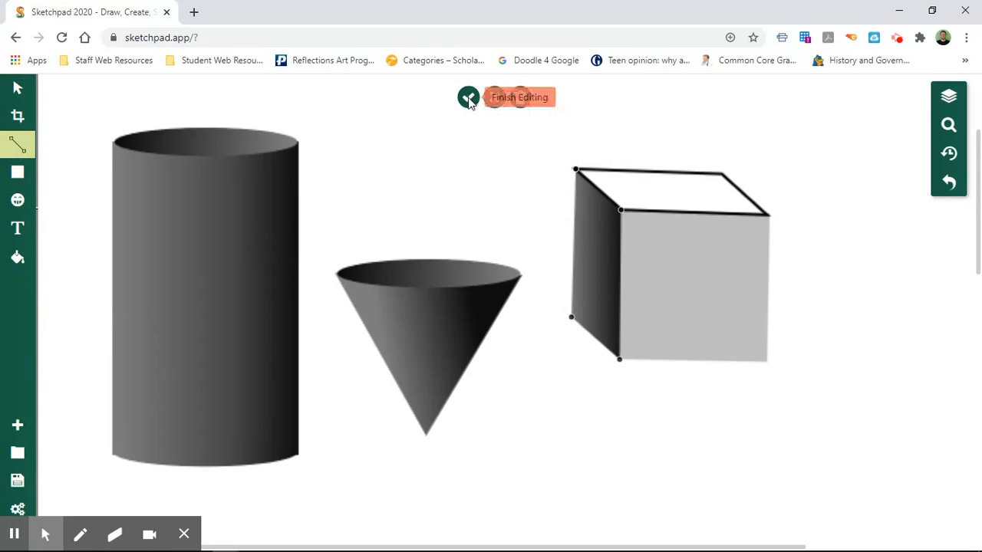
left_click(468, 99)
left_click(603, 214)
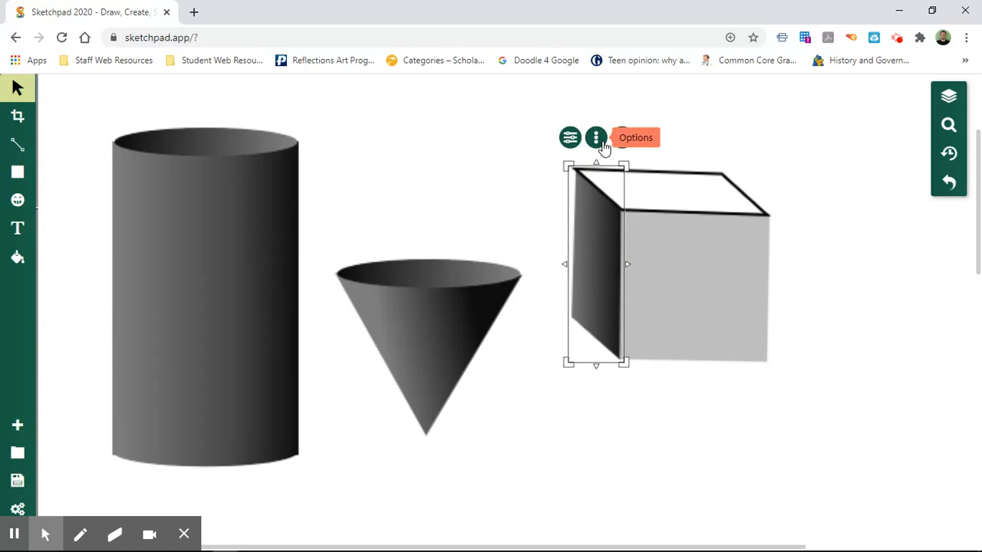
left_click(597, 139)
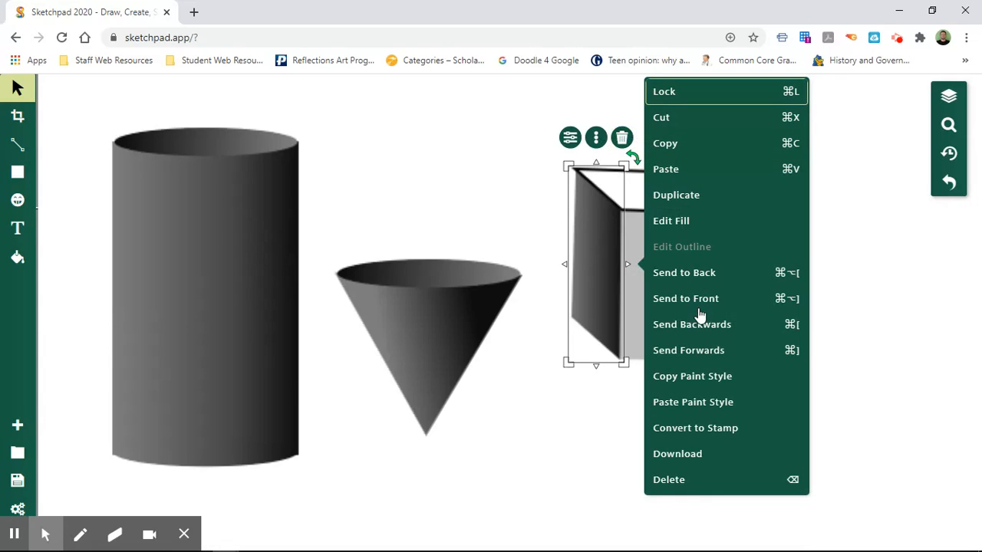
left_click(568, 138)
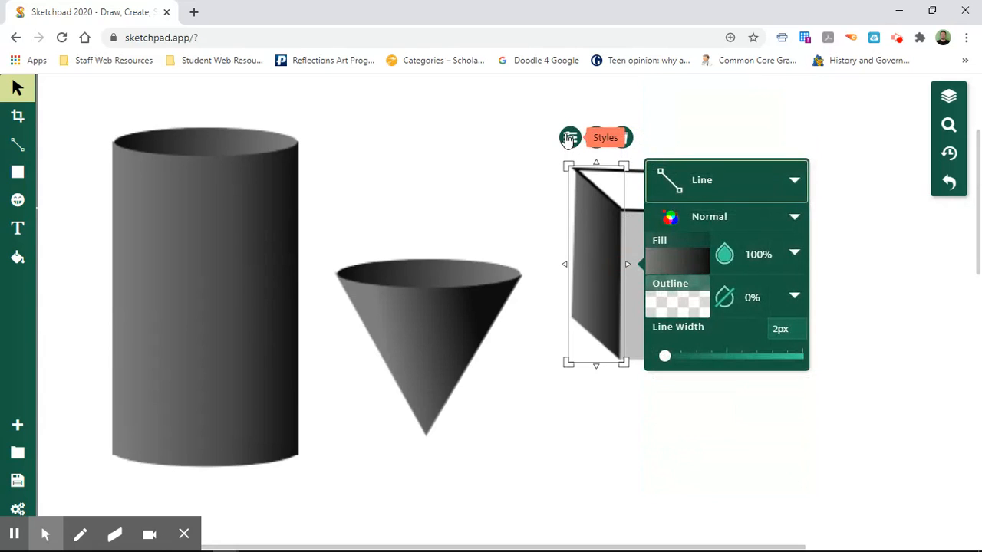
Angle and lengthen the left side face's linear gradient with Vector Fill, running diagonally from its upper left edge to below the front square
left_click(17, 257)
left_click(80, 288)
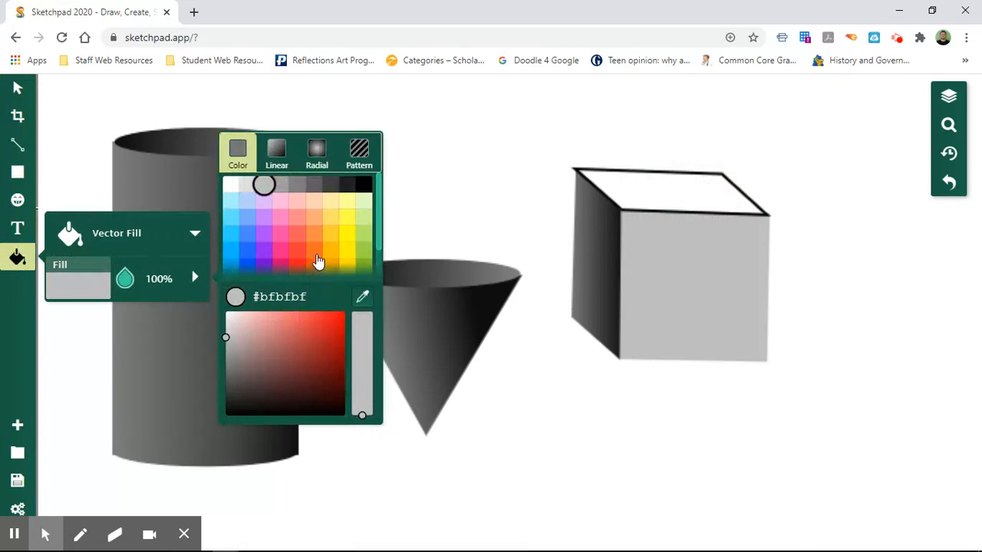
left_click(276, 157)
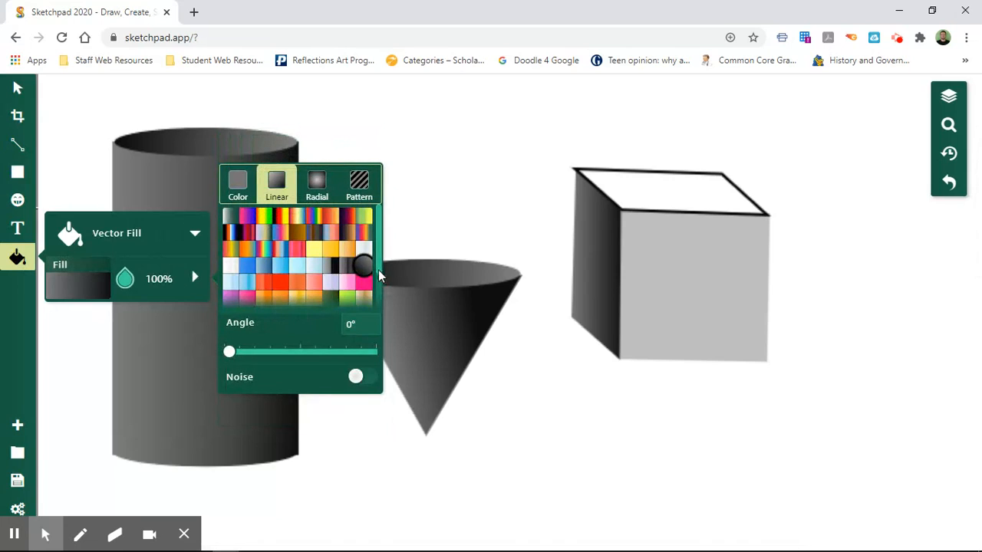
left_click(609, 274)
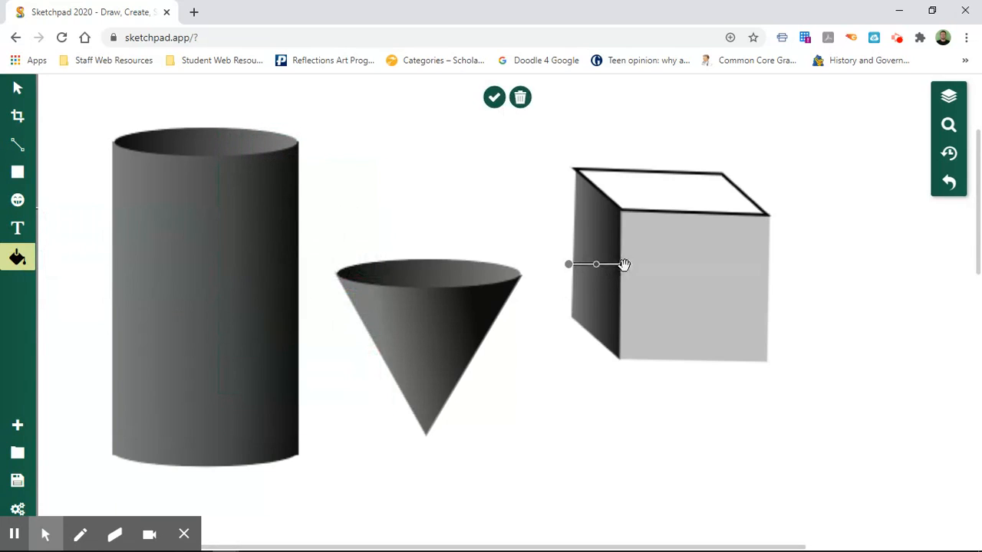
left_click_drag(565, 266, 572, 237)
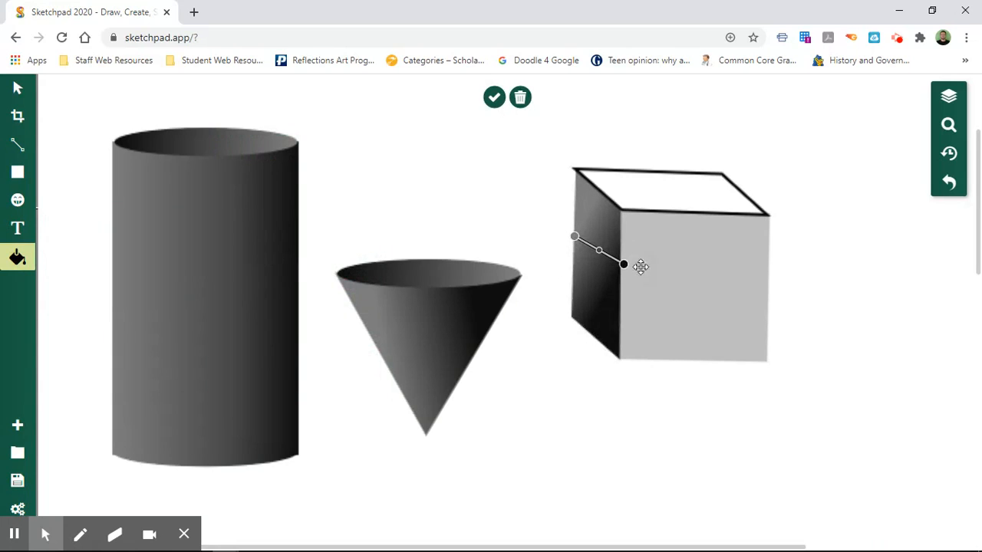
mouse_move(623, 264)
left_mouse_down()
mouse_move(611, 272)
mouse_move(651, 294)
mouse_move(649, 329)
mouse_move(666, 347)
left_mouse_up()
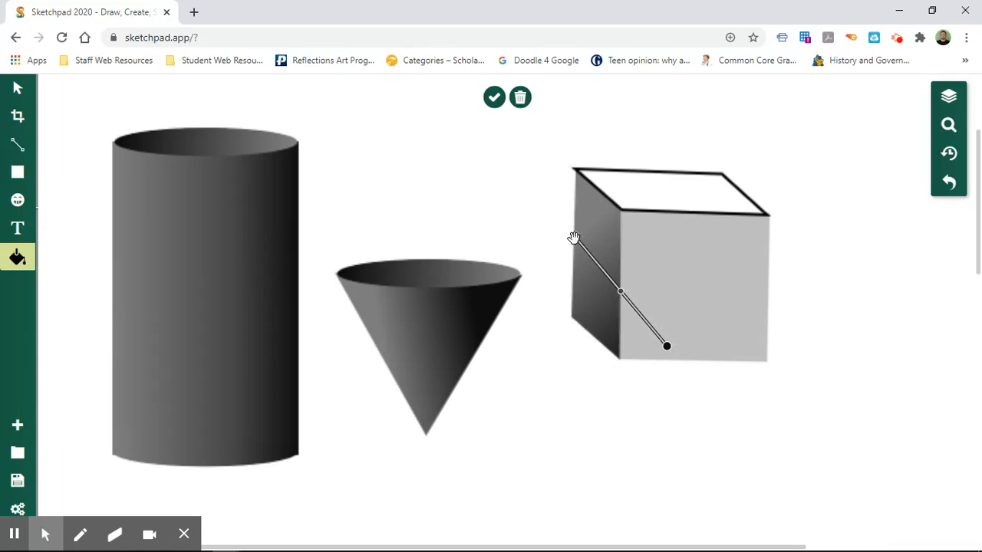
left_click_drag(572, 237, 571, 217)
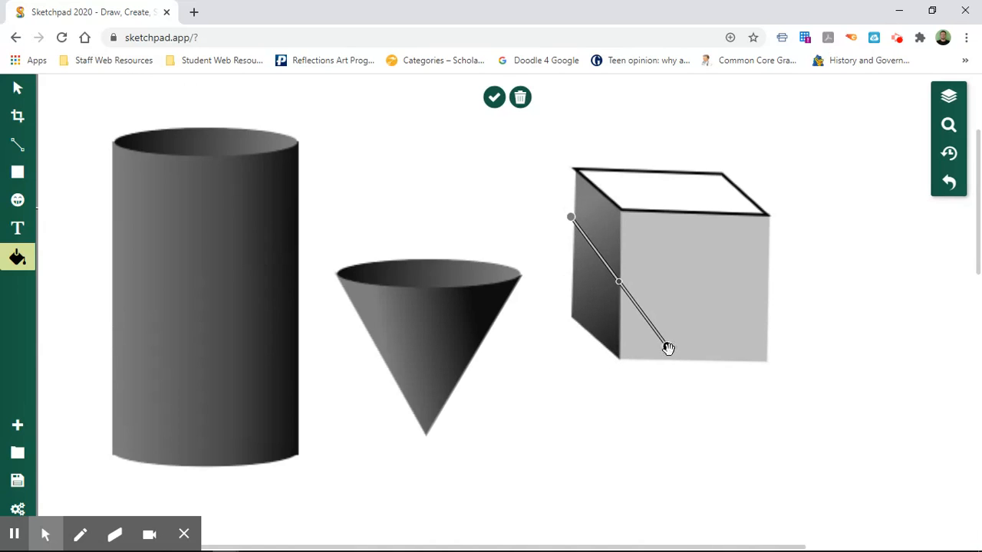
left_click_drag(667, 347, 706, 374)
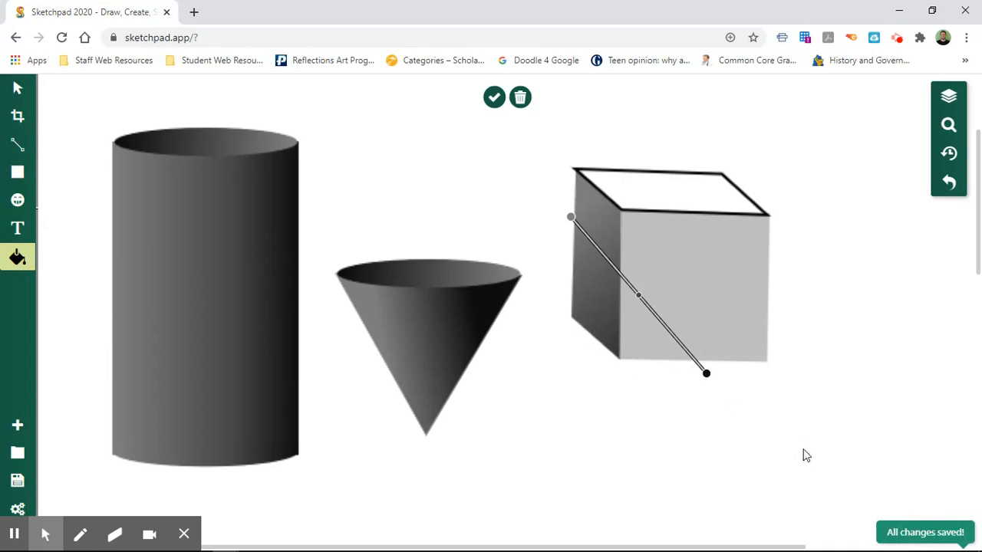
left_click(744, 415)
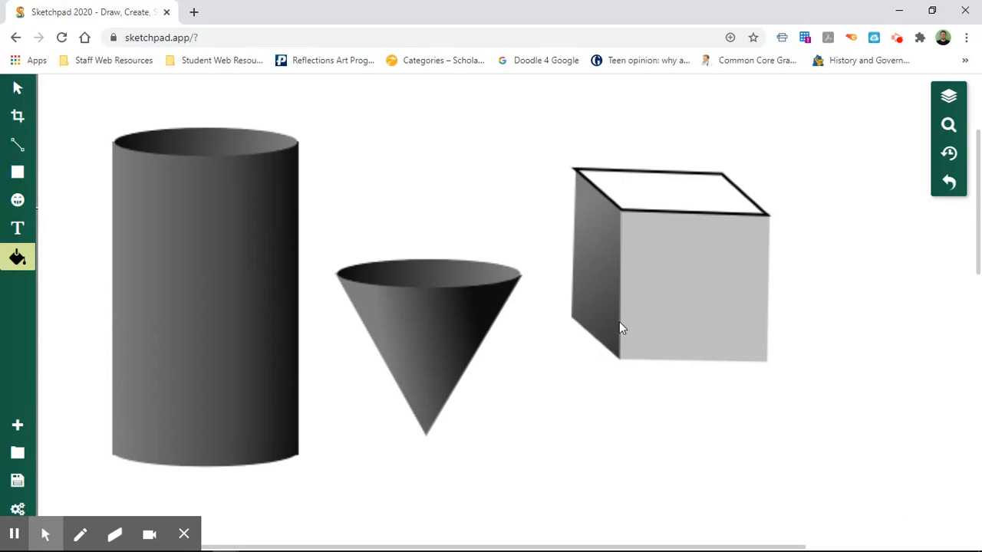
Try to fill the cube's outlined top face with the gray-to-black linear gradient using Vector Fill
left_click(631, 199)
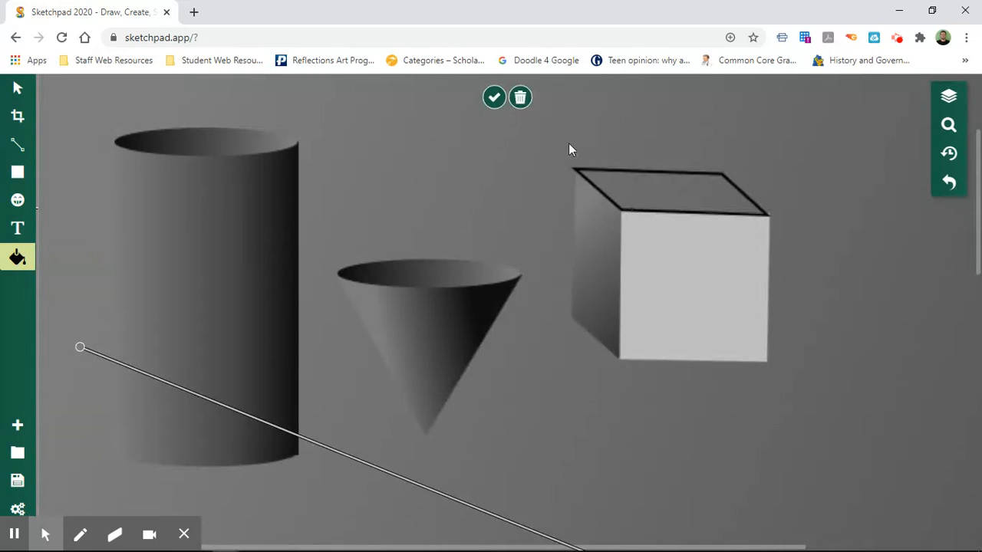
left_click(520, 101)
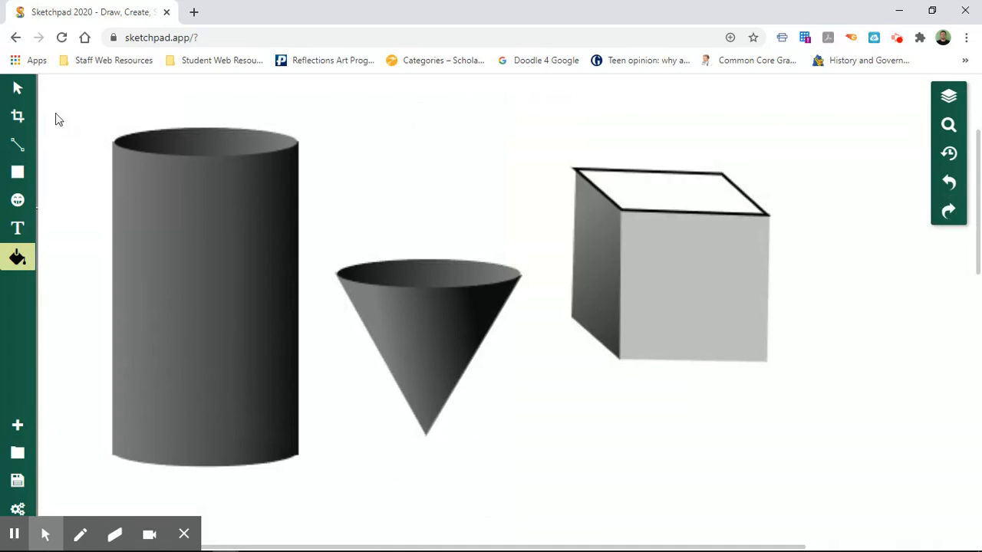
left_click(34, 95)
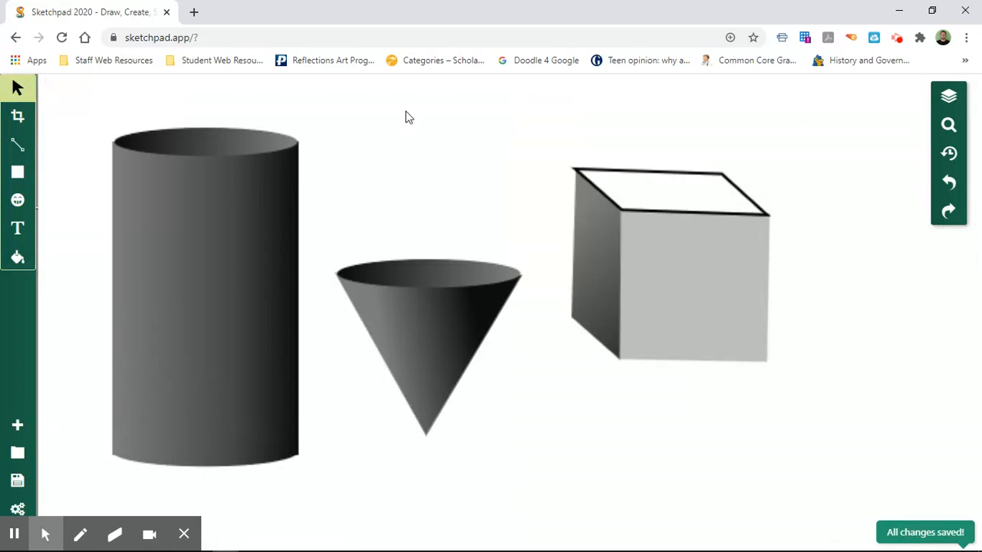
left_click(602, 174)
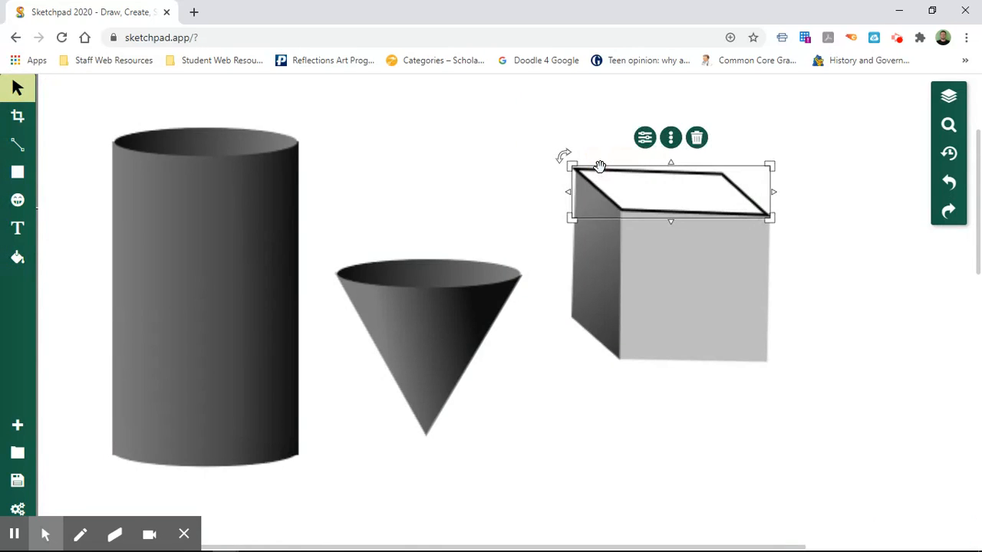
left_click(18, 258)
left_click(640, 192)
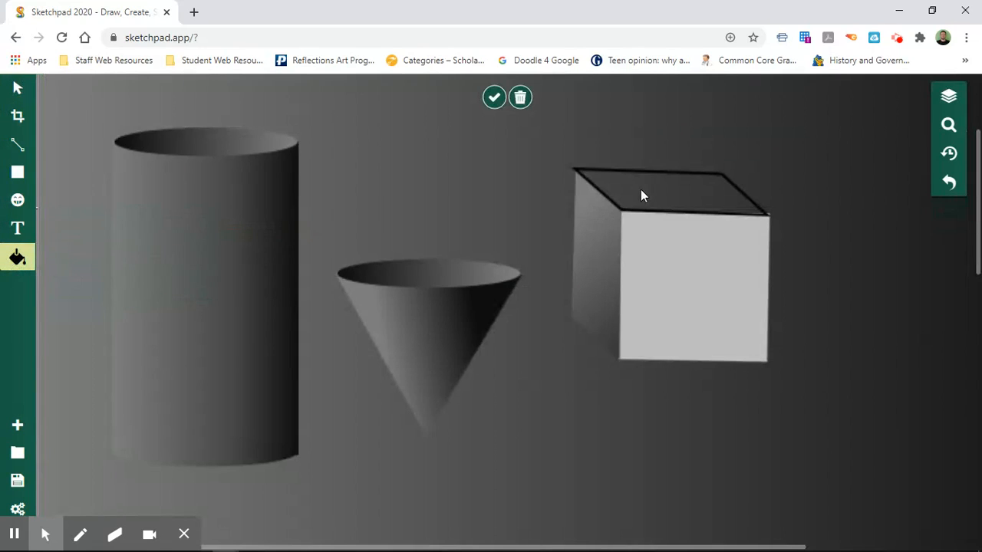
left_click(520, 100)
Style the cube's top face with a gray-to-black linear gradient fill and 0% outline opacity
left_click(18, 88)
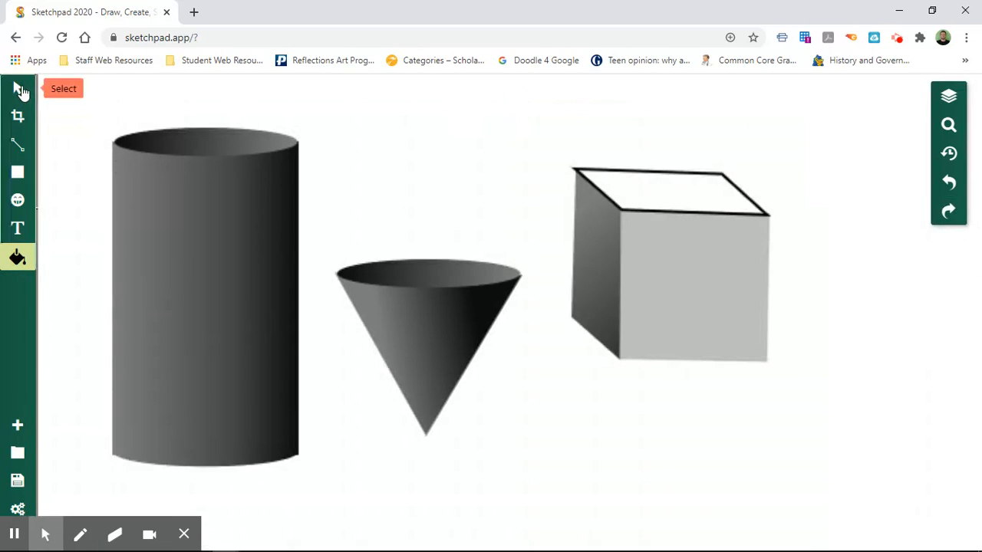
left_click(613, 179)
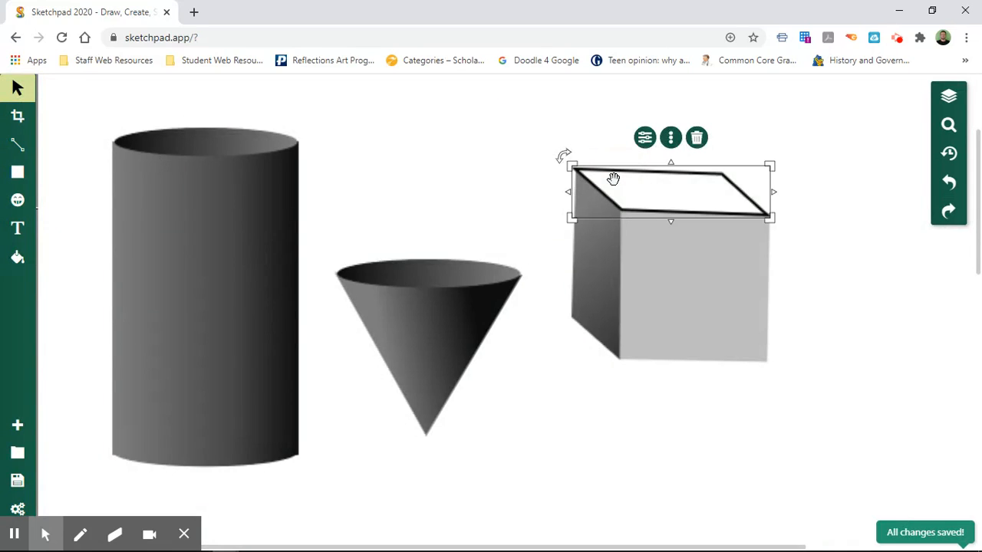
left_click(645, 140)
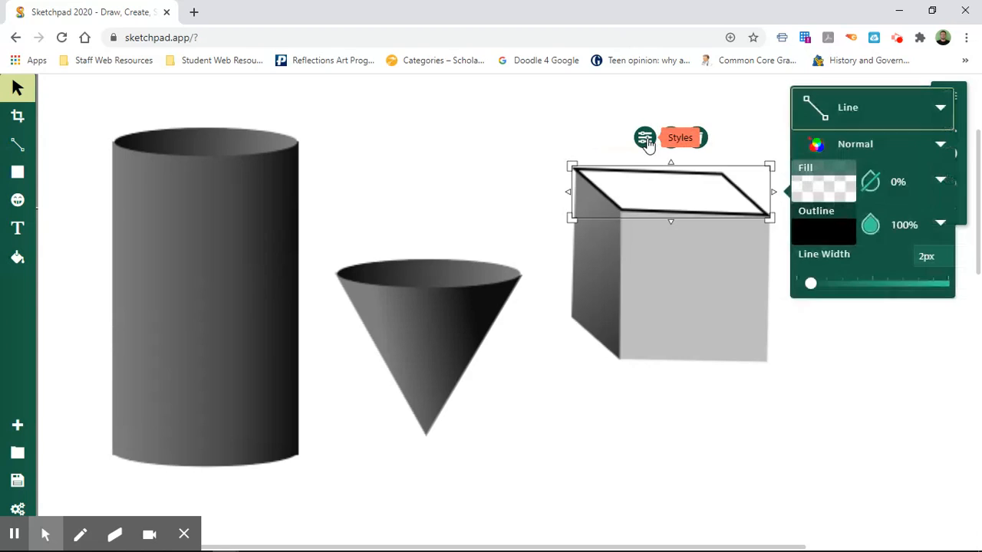
left_click(871, 226)
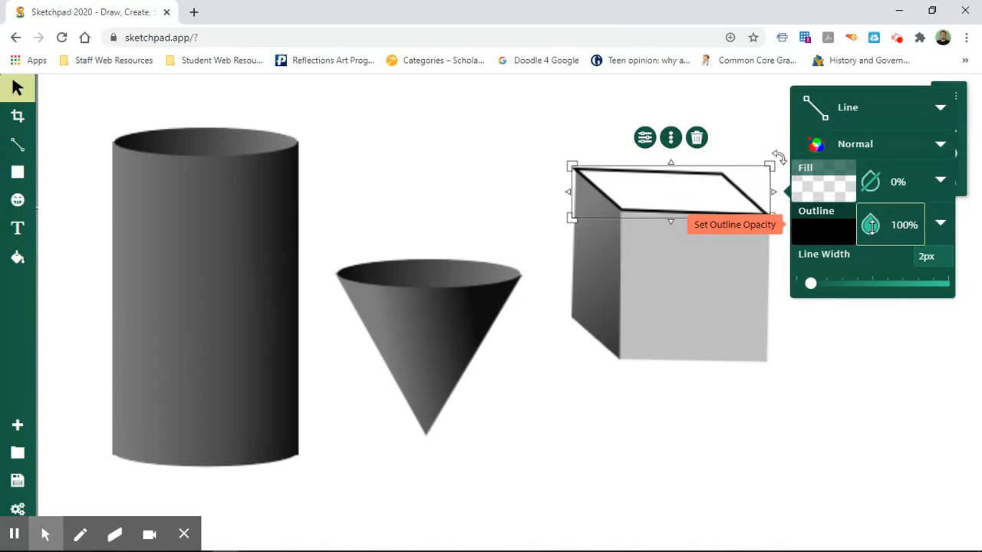
left_click(871, 225)
left_click(837, 183)
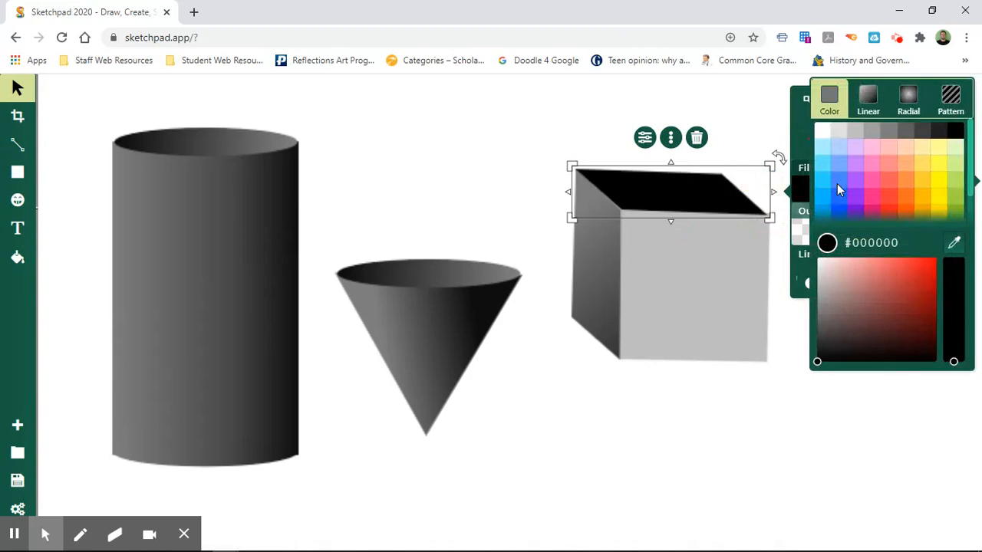
left_click(867, 99)
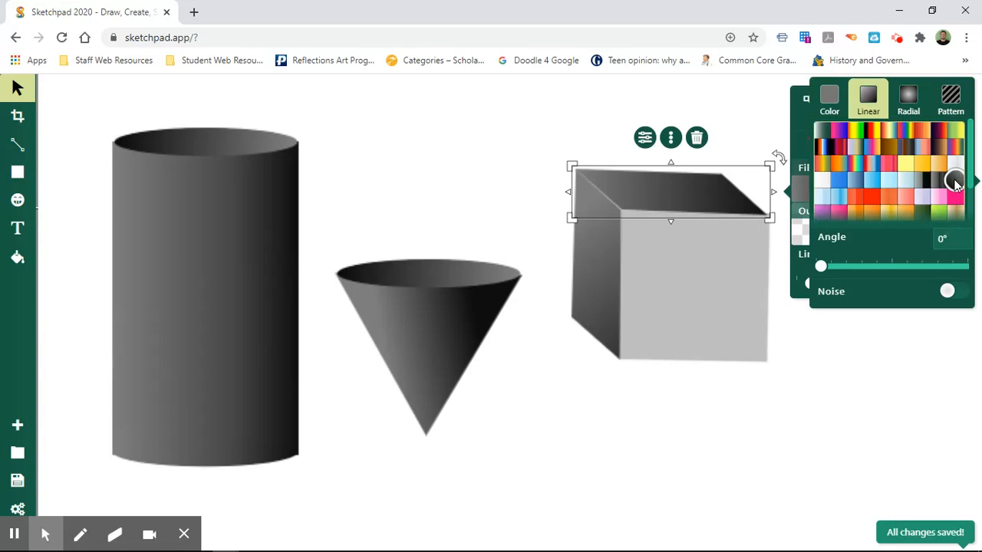
left_click(538, 143)
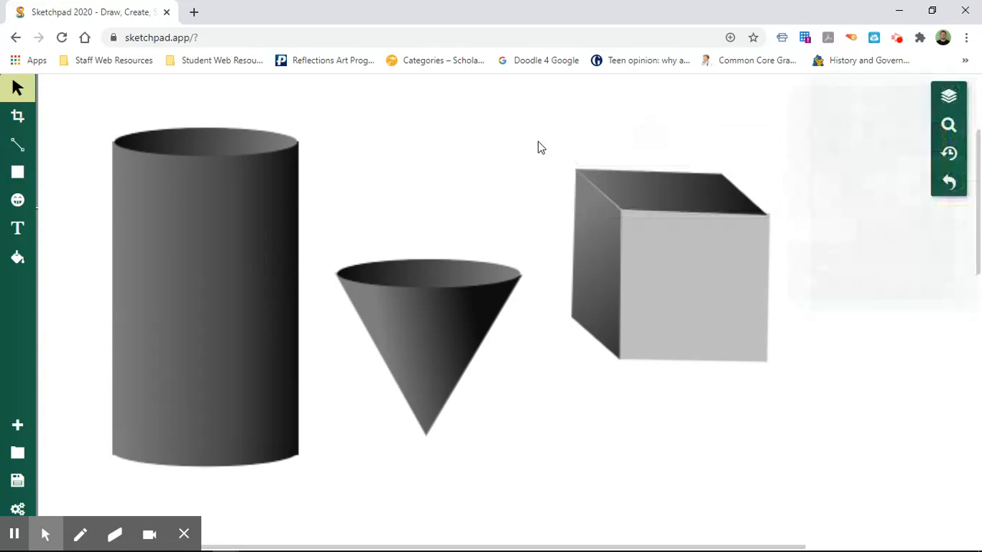
Stretch the top face's linear gradient with Vector Fill beyond both sides of the cube, shifting its midpoint close to the black end
left_click(185, 209)
left_click(18, 258)
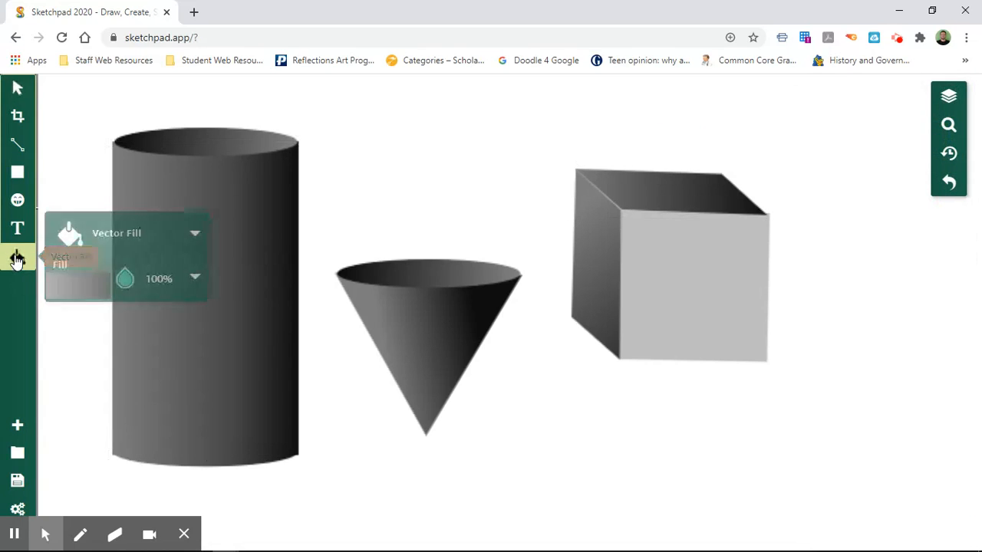
left_click(641, 190)
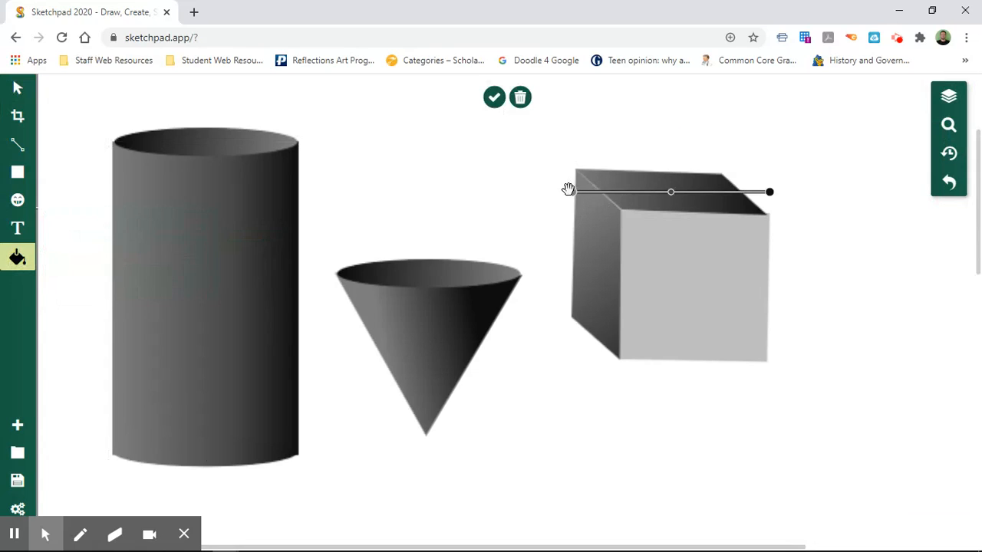
left_click_drag(573, 192, 538, 189)
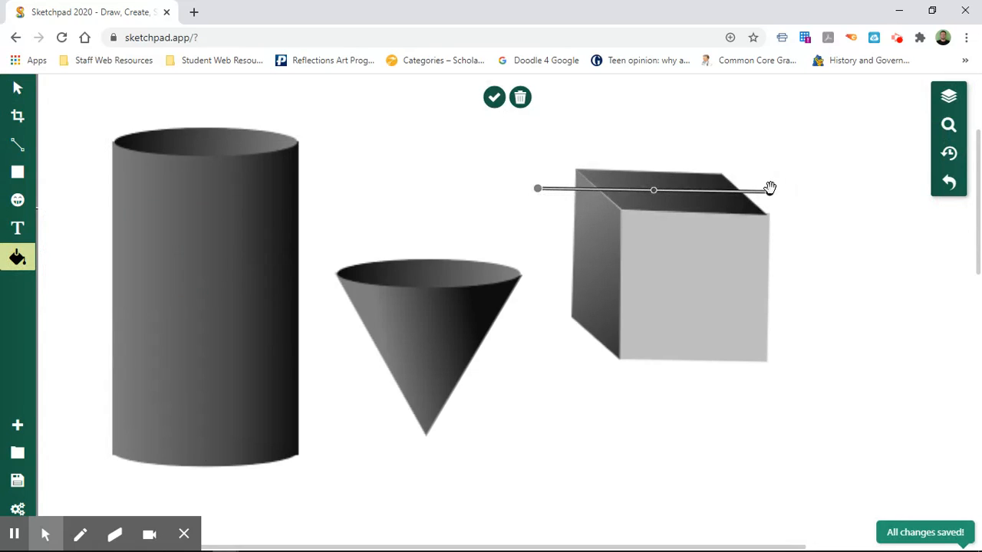
left_click_drag(769, 187, 767, 193)
mouse_move(653, 190)
left_mouse_down()
mouse_move(863, 230)
mouse_move(962, 226)
mouse_move(797, 208)
mouse_move(806, 230)
mouse_move(822, 222)
left_mouse_up()
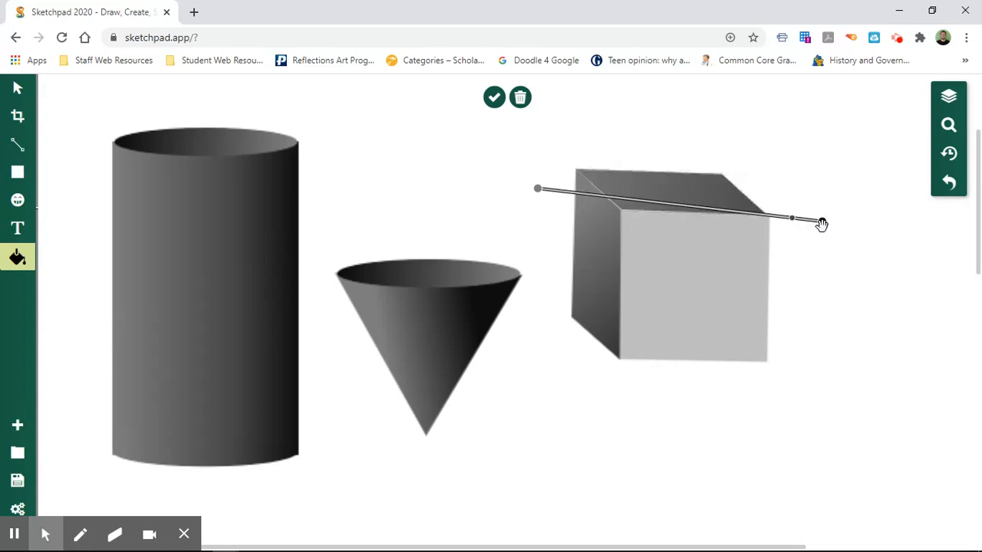
Lighten the gray start color of the top face's gradient to #D3D3D3
left_click(536, 189)
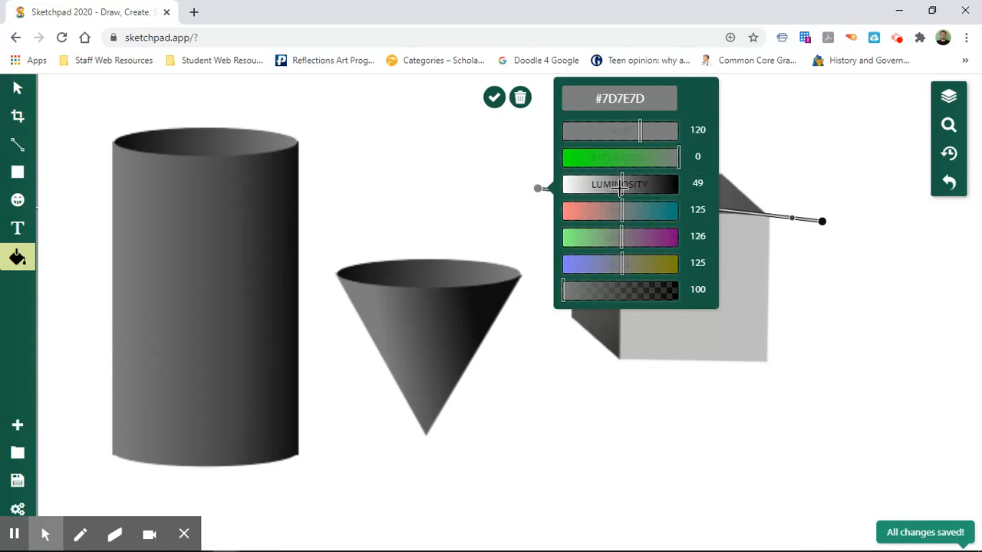
left_click_drag(621, 187, 582, 195)
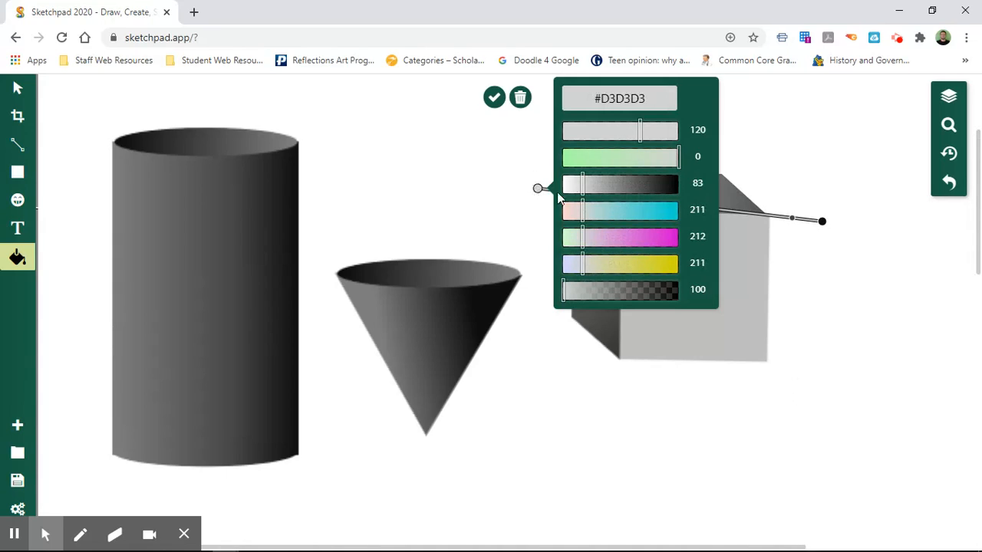
left_click_drag(581, 185, 581, 208)
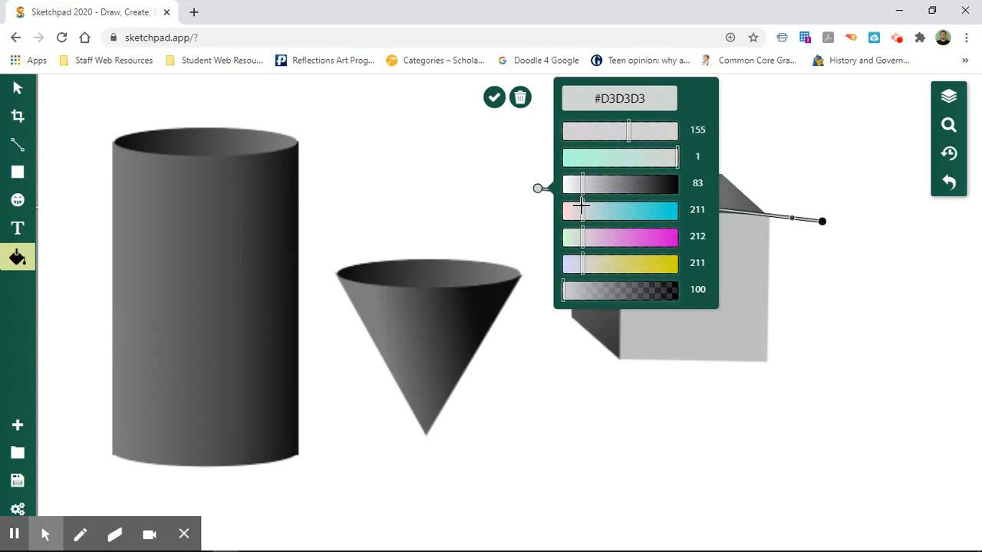
left_click(720, 390)
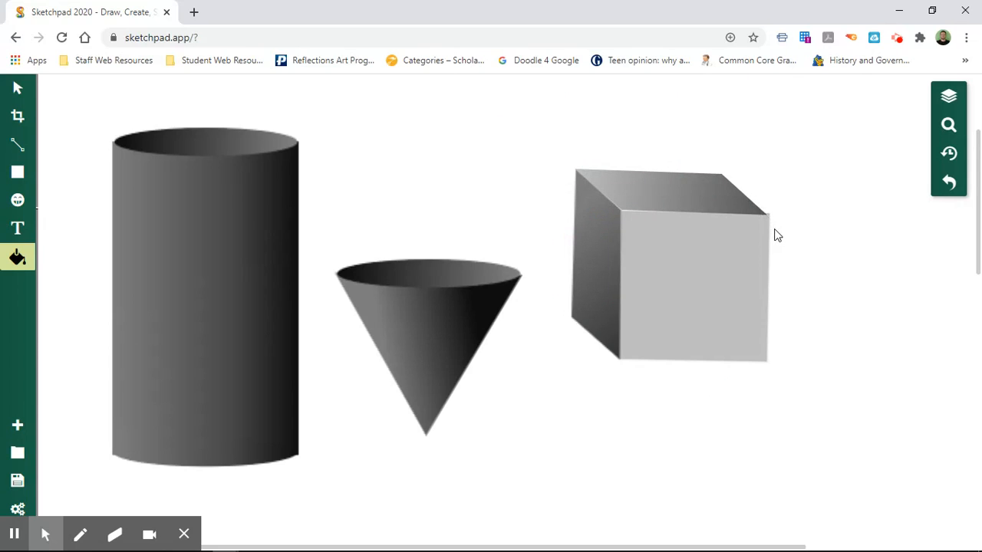
Fill the cube's front face with the gray-to-black linear gradient using Vector Fill and shift the gradient upward
left_click(717, 274)
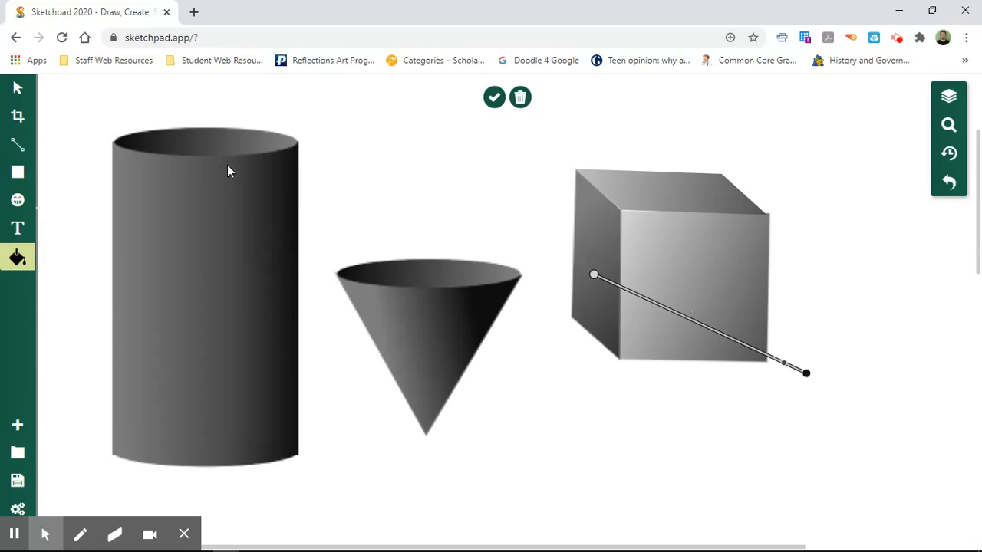
left_click(17, 87)
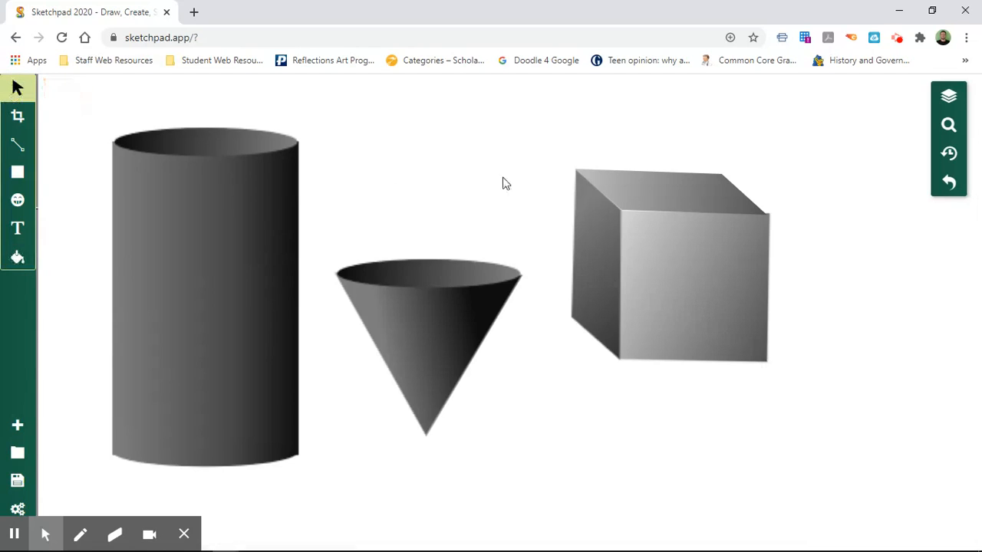
left_click(641, 249)
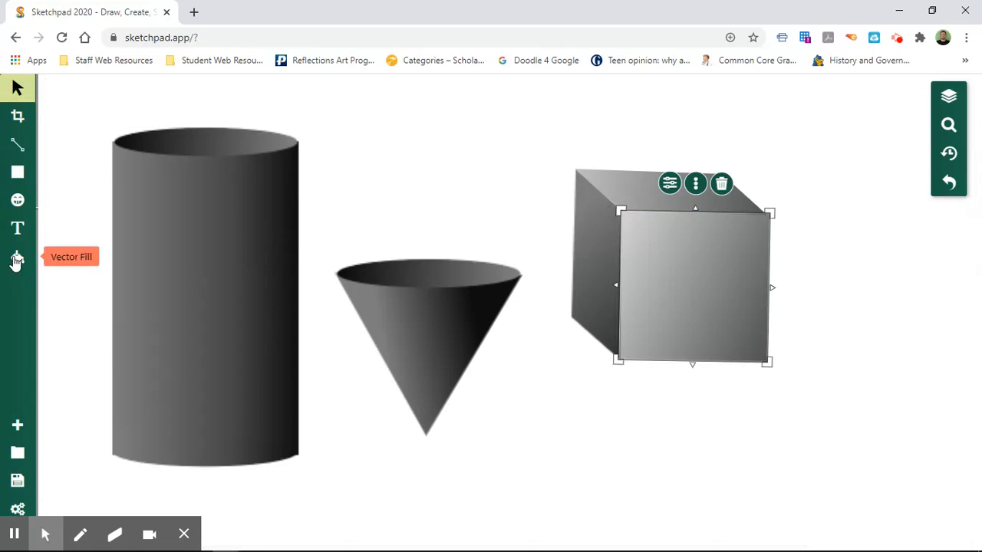
left_click(17, 259)
left_click(718, 293)
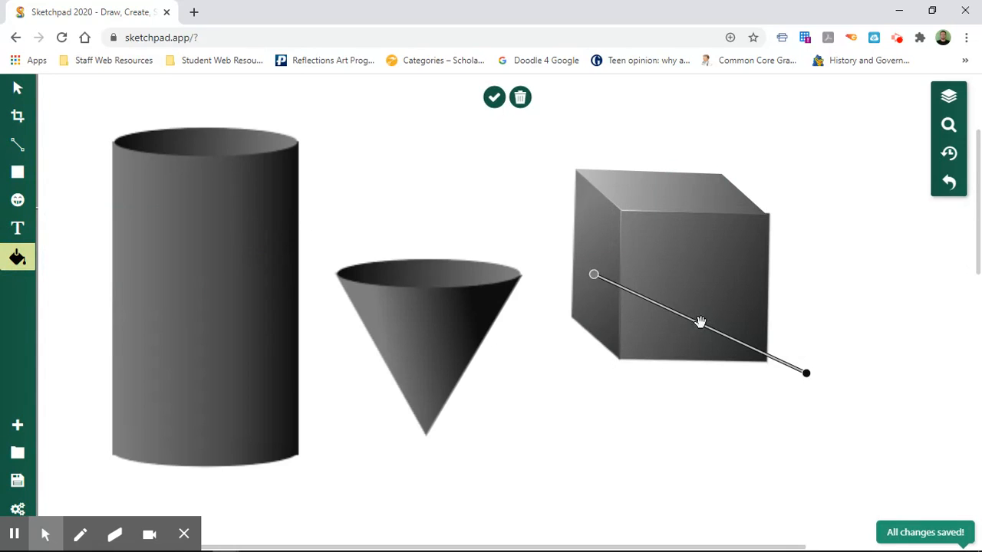
left_click_drag(646, 296, 655, 232)
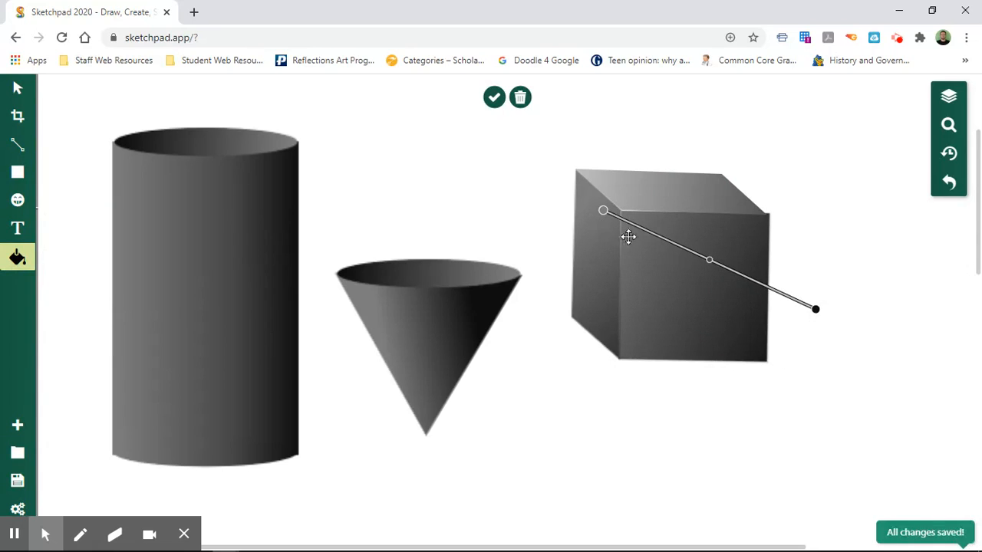
left_click(872, 288)
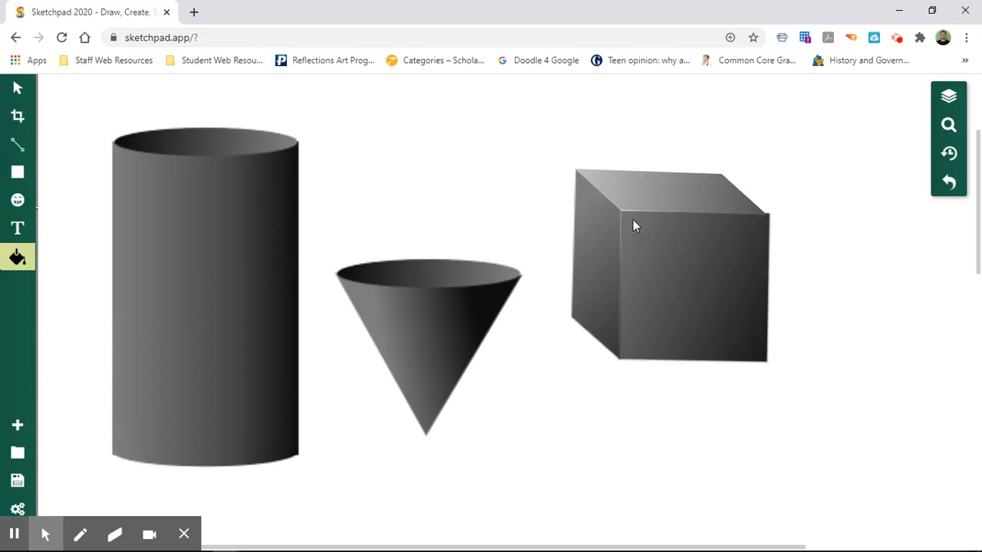
Realign the front face's gradient diagonally, from just inside its upper left corner to its lower right corner
left_click(634, 222)
mouse_move(600, 210)
left_mouse_down()
mouse_move(552, 188)
mouse_move(643, 242)
left_mouse_up()
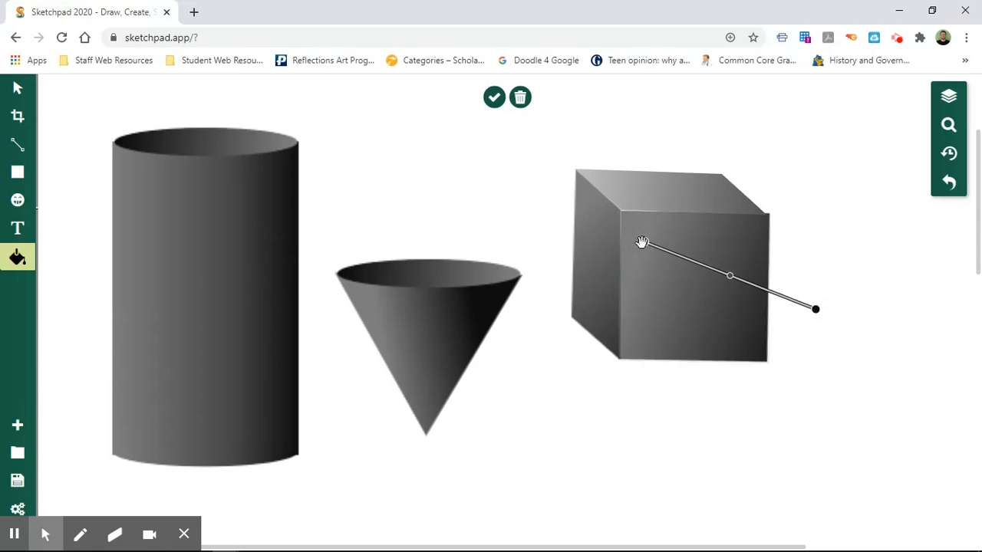
mouse_move(816, 308)
left_mouse_down()
mouse_move(795, 340)
mouse_move(764, 357)
left_mouse_up()
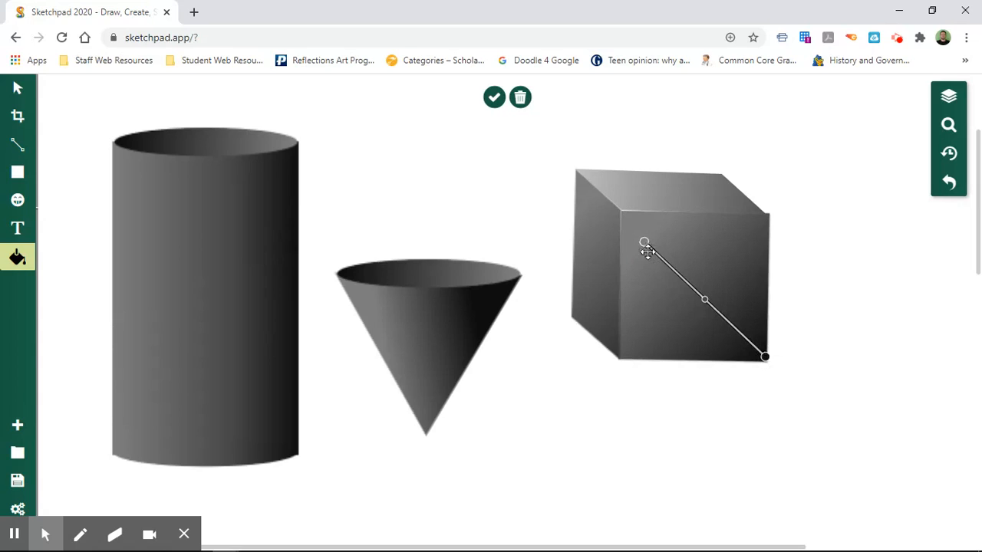
left_click_drag(644, 243, 637, 233)
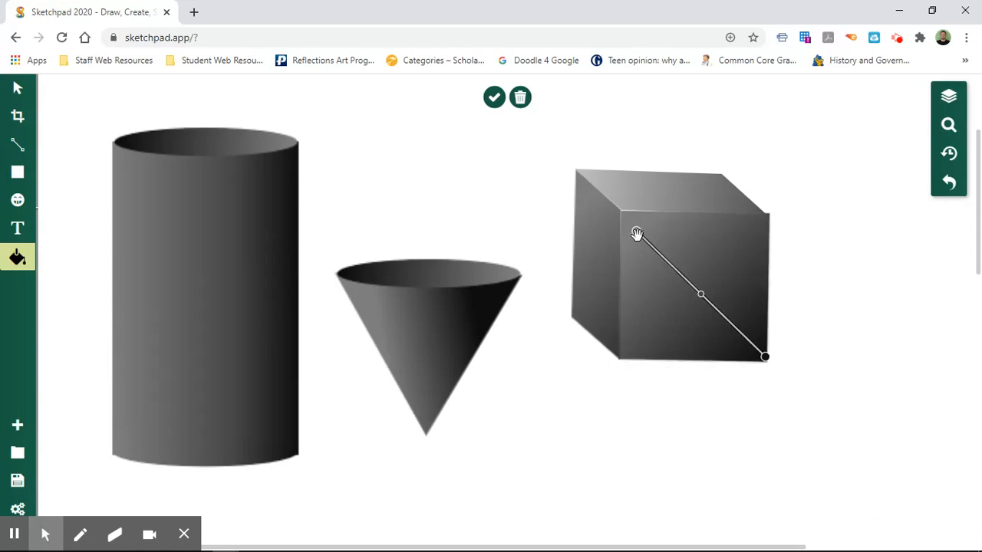
left_click(834, 271)
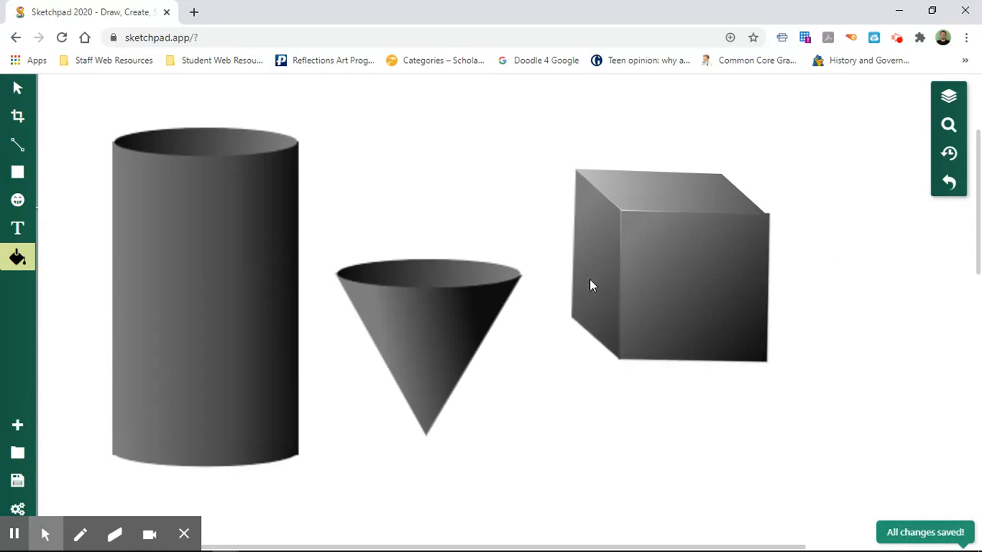
Zoom out the canvas to view the cylinder, cone, and cube together
left_click(948, 124)
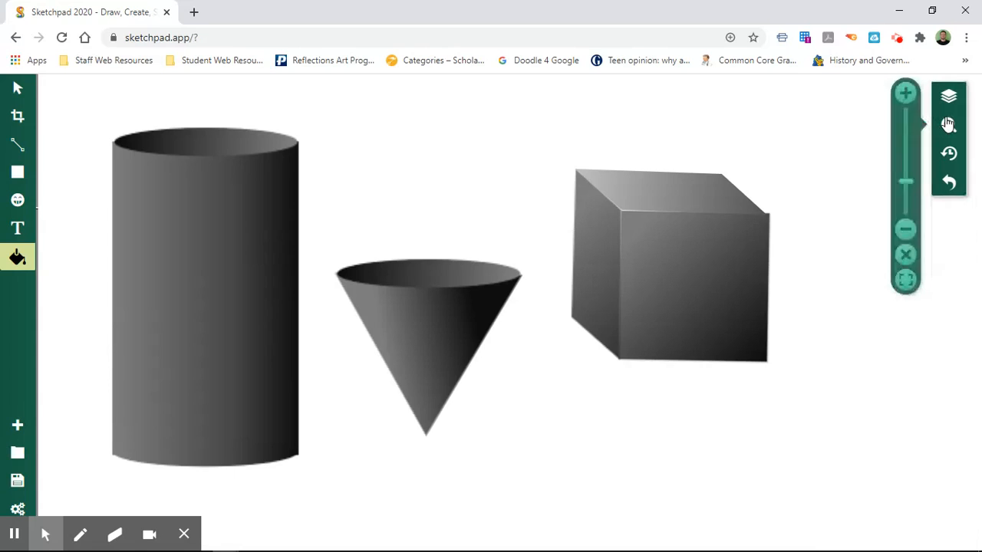
left_click(906, 230)
left_click(905, 230)
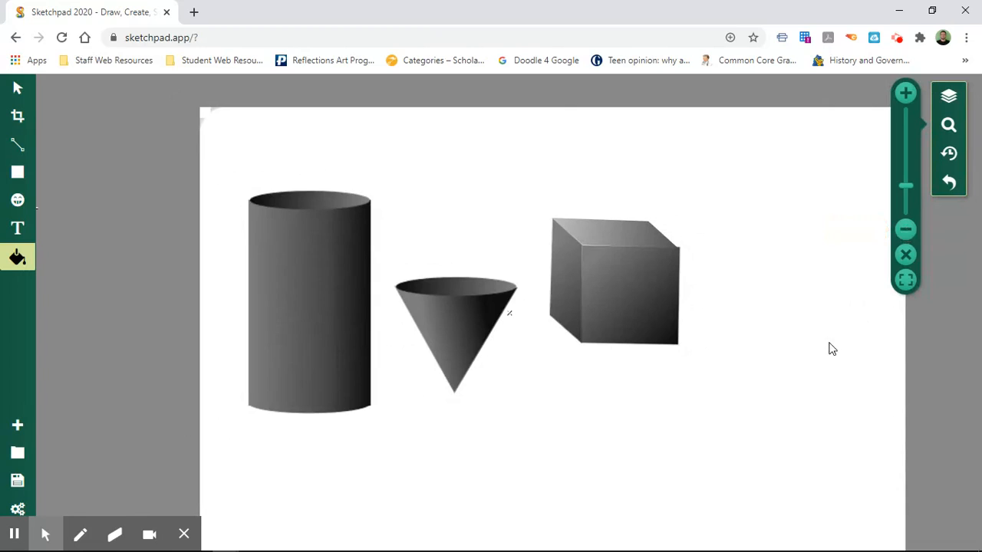